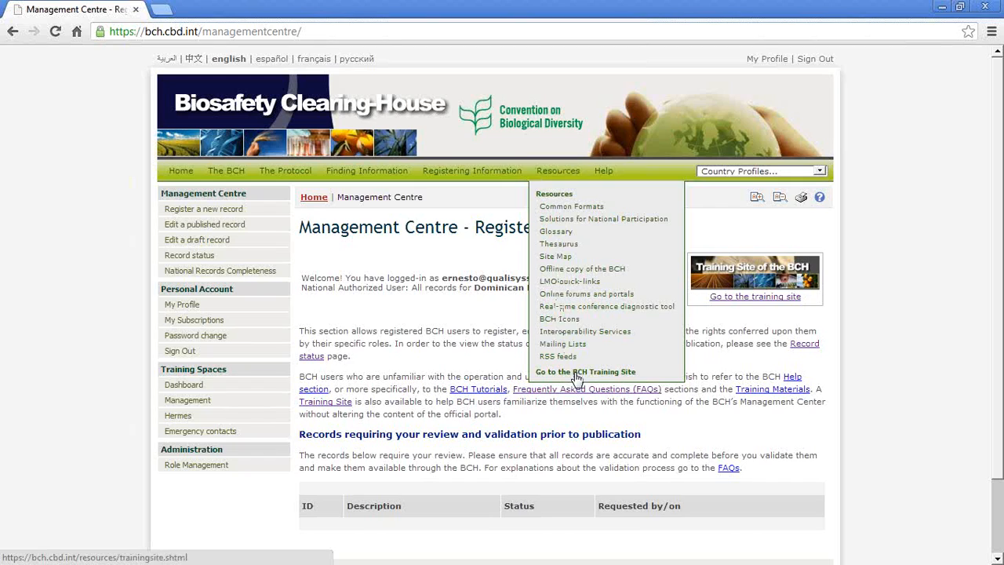
Step: Go to the BCH Training Site and select Public BCH Training as the training space
click(577, 372)
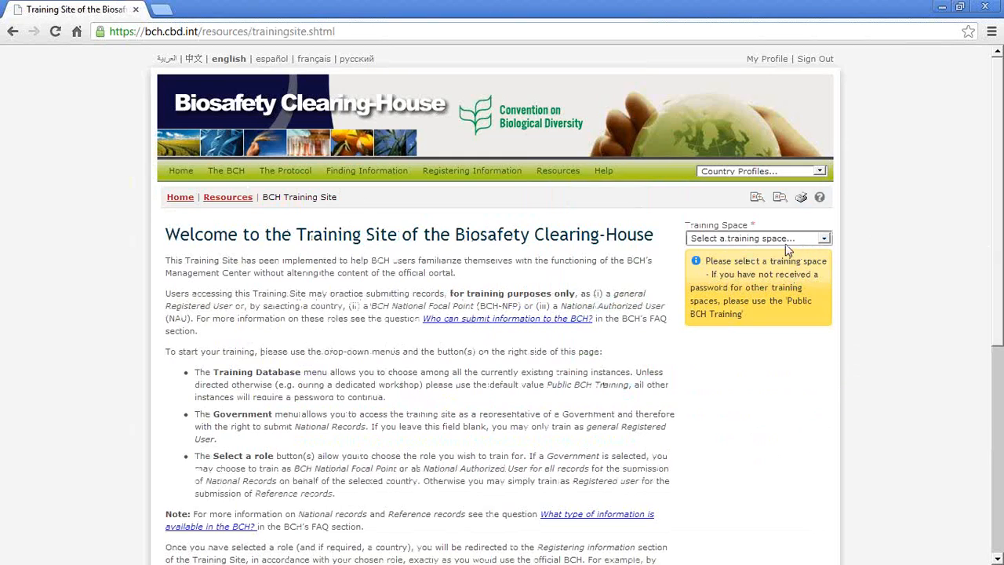
click(714, 245)
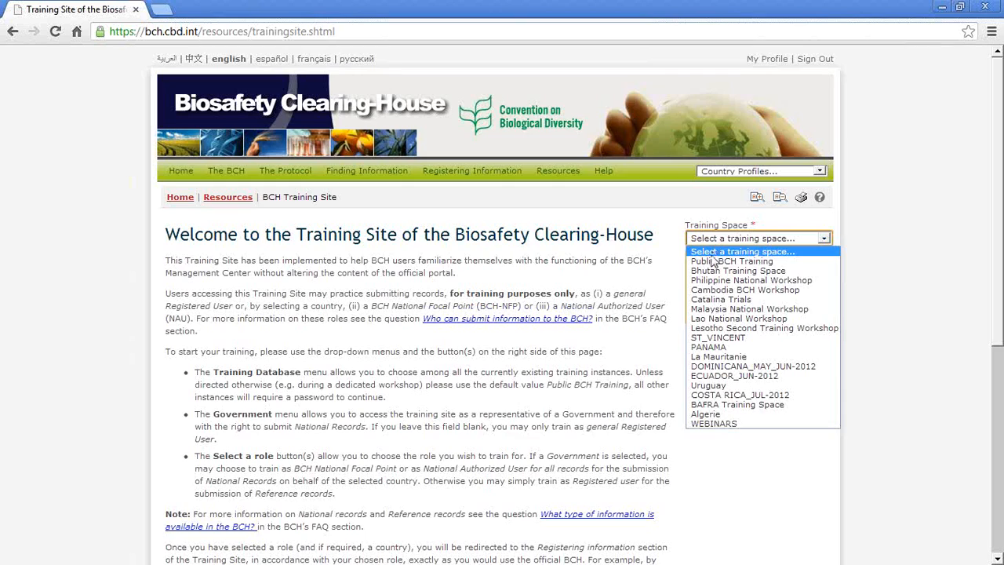
click(709, 263)
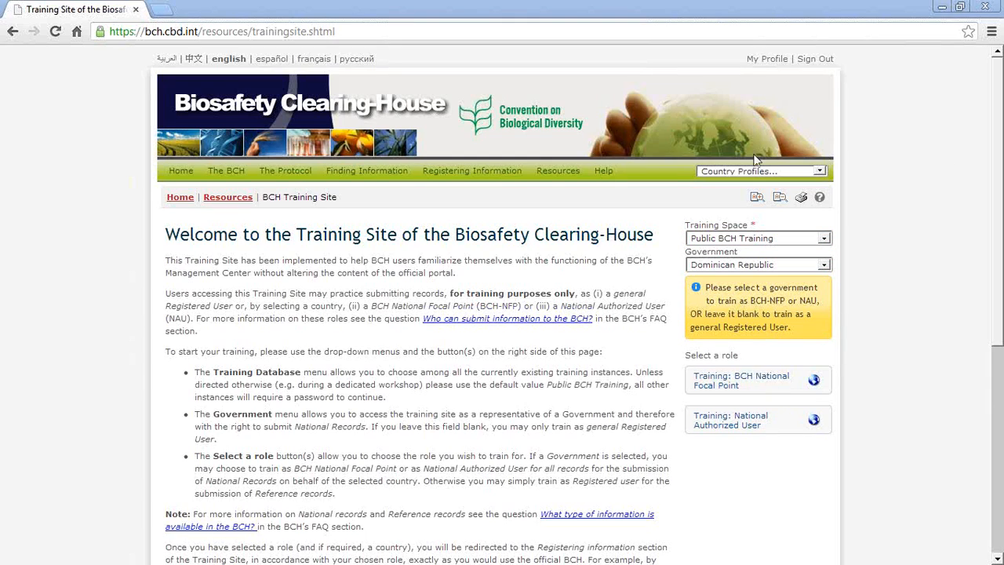
Step: Set the government to Australia and start training in the BCH National Focal Point role
click(787, 266)
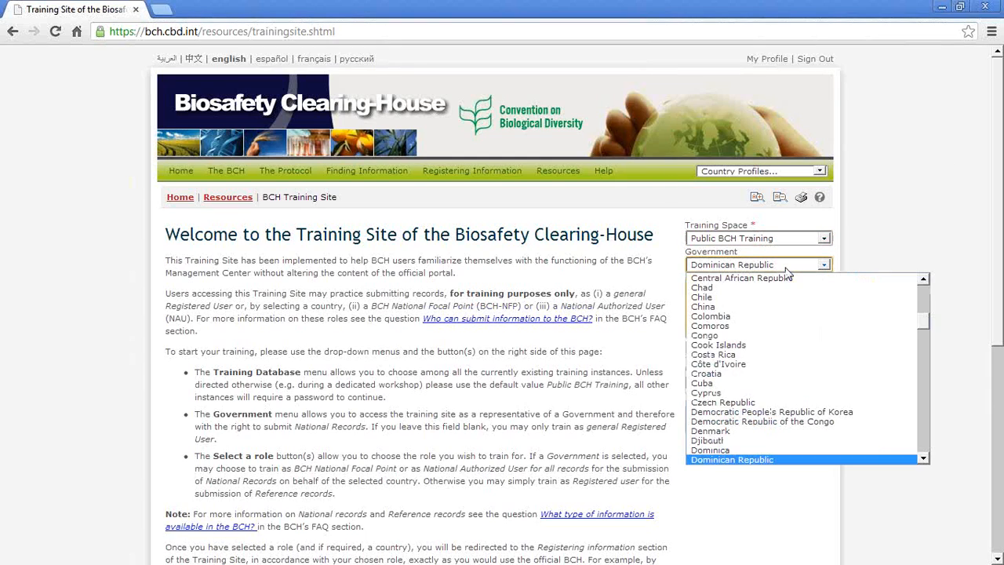
key(a)
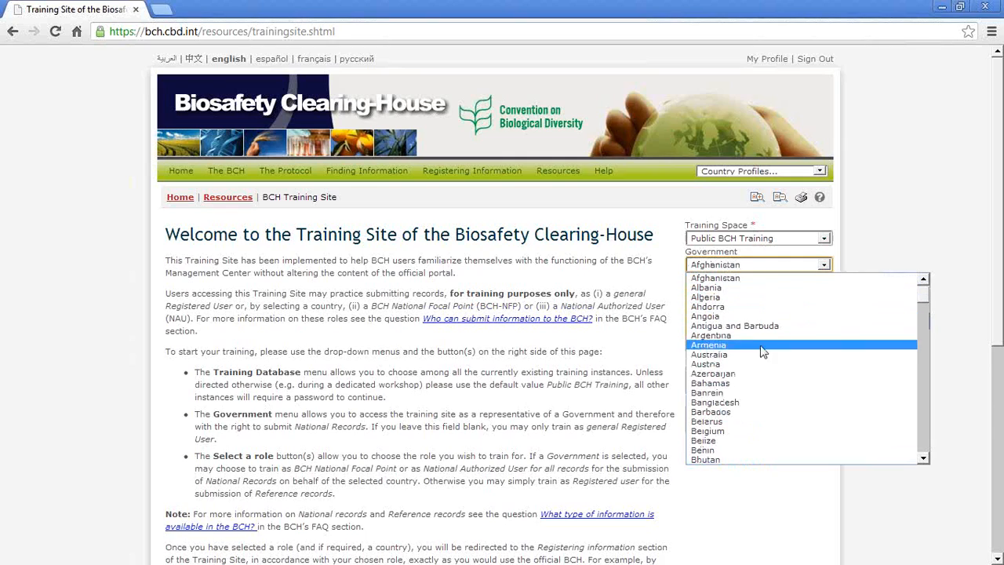
click(761, 363)
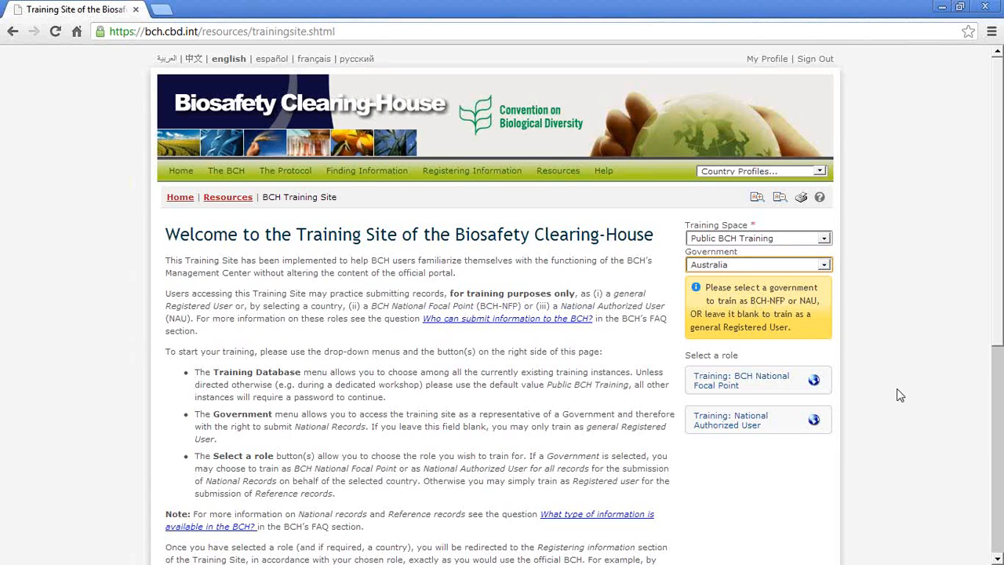
scroll(995, 336, down, 1)
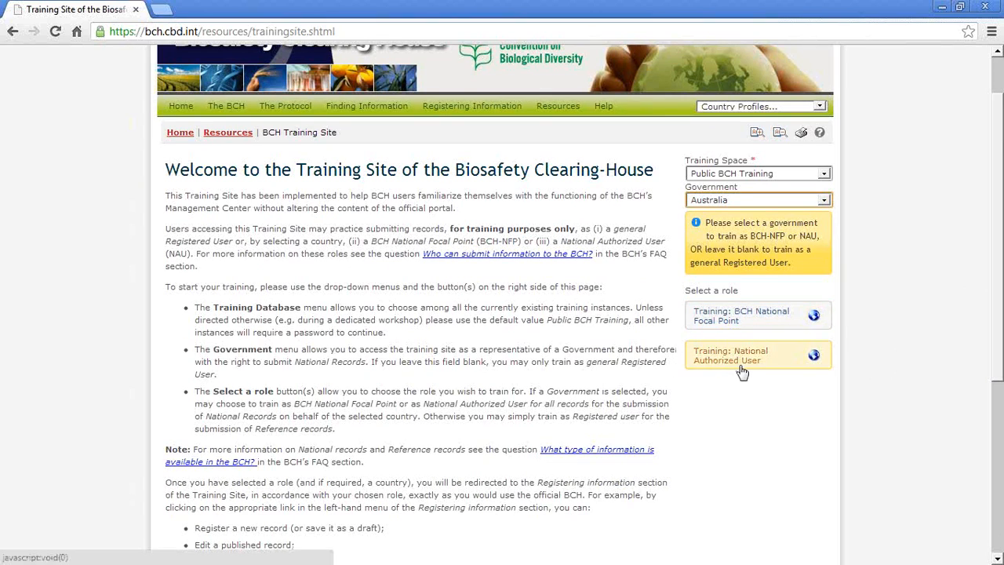
click(724, 324)
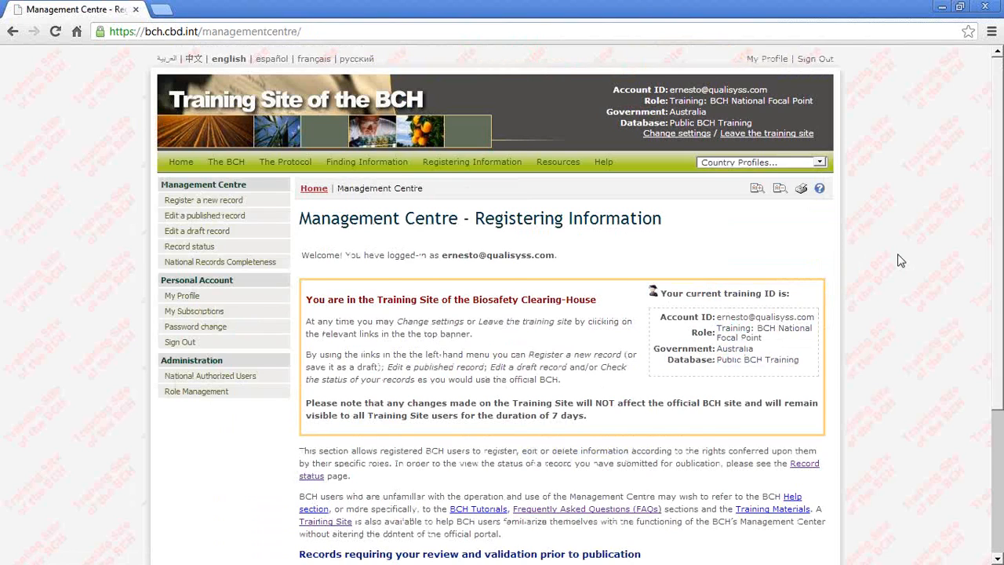
Step: Review the training session's role, government and database details and the Training Site notice in the Management Centre
scroll(895, 264, down, 1)
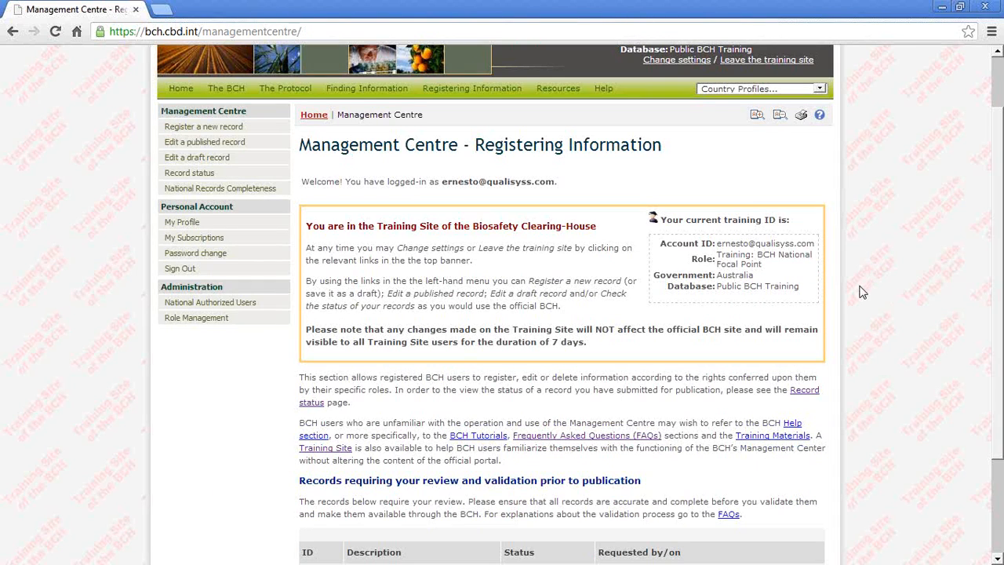
scroll(863, 291, up, 1)
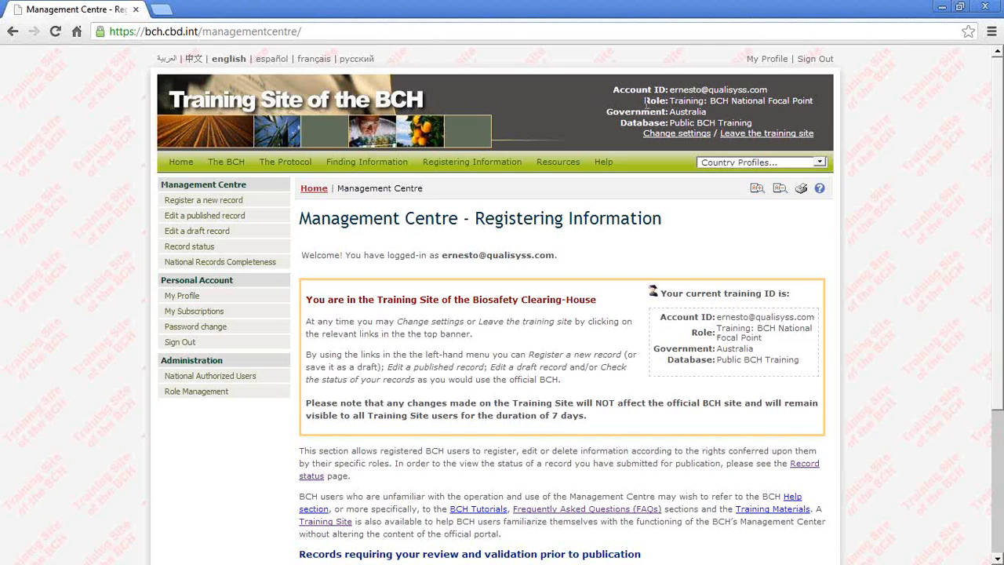
drag(647, 104, 813, 102)
drag(720, 114, 695, 112)
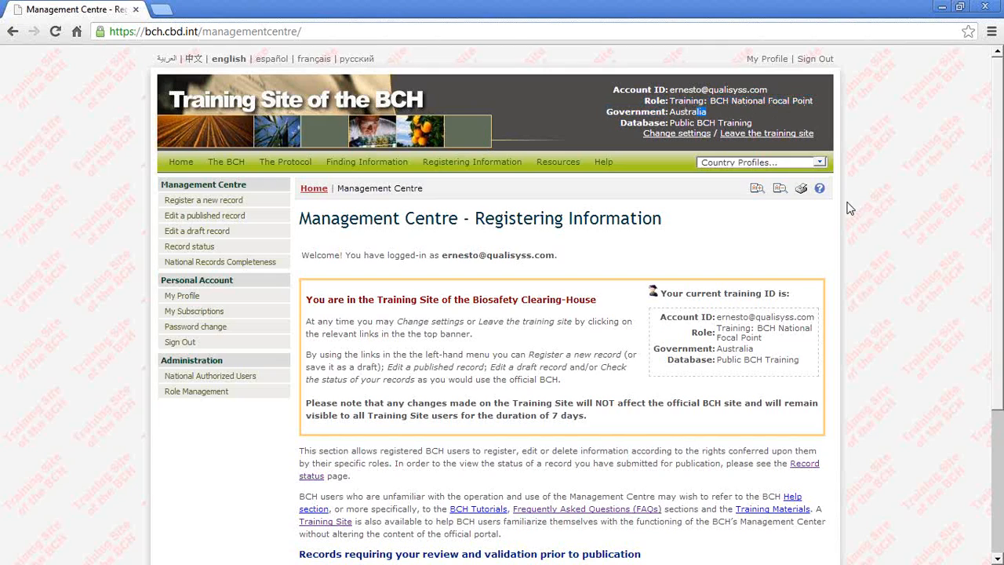
click(765, 126)
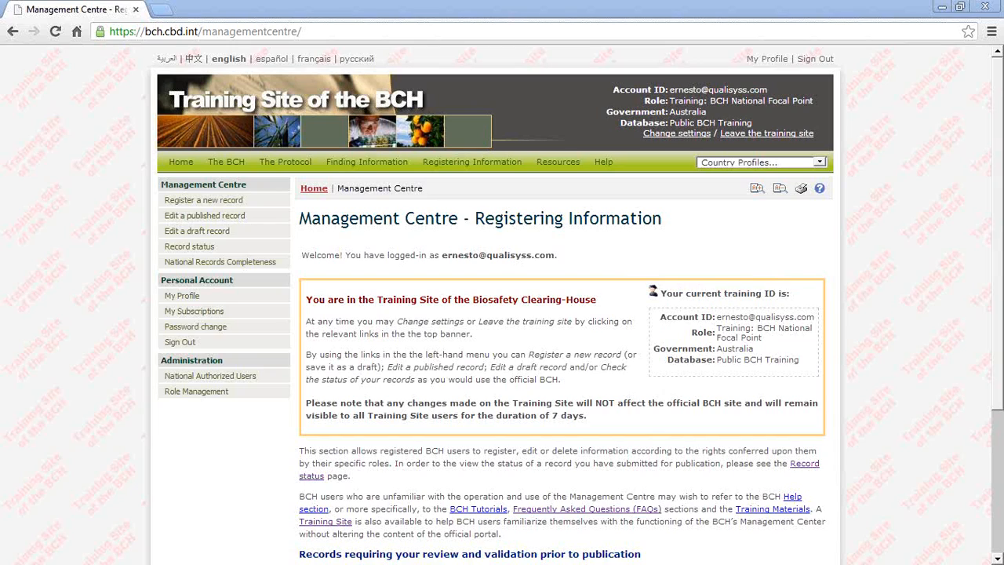
mouse_move(406, 281)
mouse_down()
mouse_move(399, 402)
mouse_move(433, 247)
mouse_move(388, 297)
mouse_up()
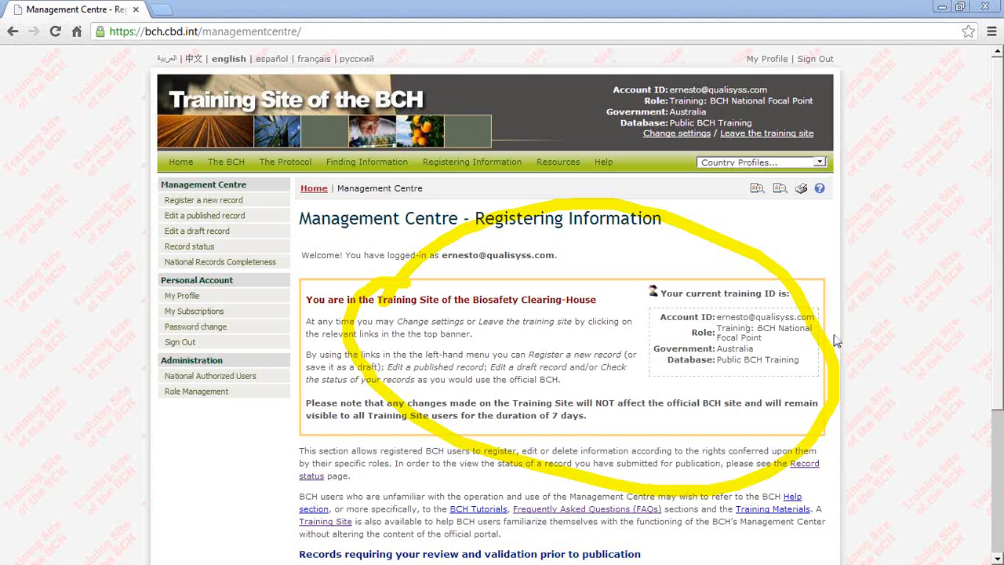
key(Escape)
Step: Examine the section on records requiring review and validation, and the Management Centre, Personal Account and Administration options
drag(999, 346, 993, 514)
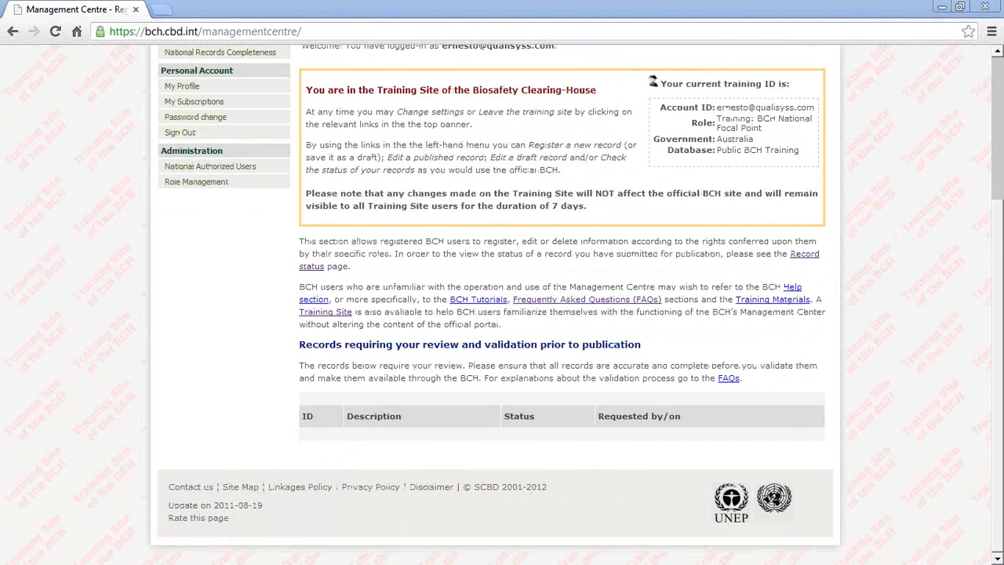
mouse_move(385, 313)
mouse_down()
mouse_move(321, 332)
mouse_move(539, 295)
mouse_move(373, 322)
mouse_up()
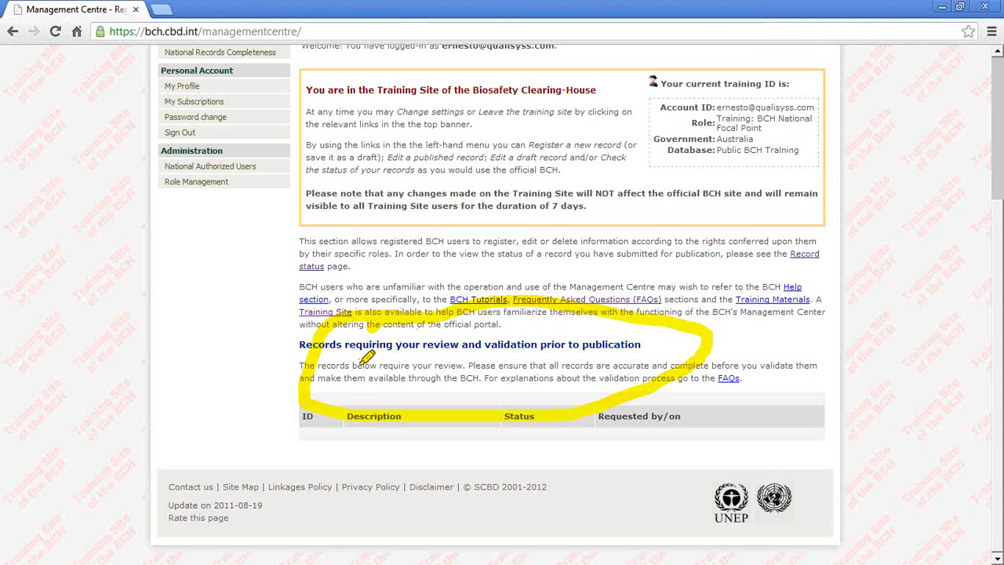
drag(320, 420, 738, 429)
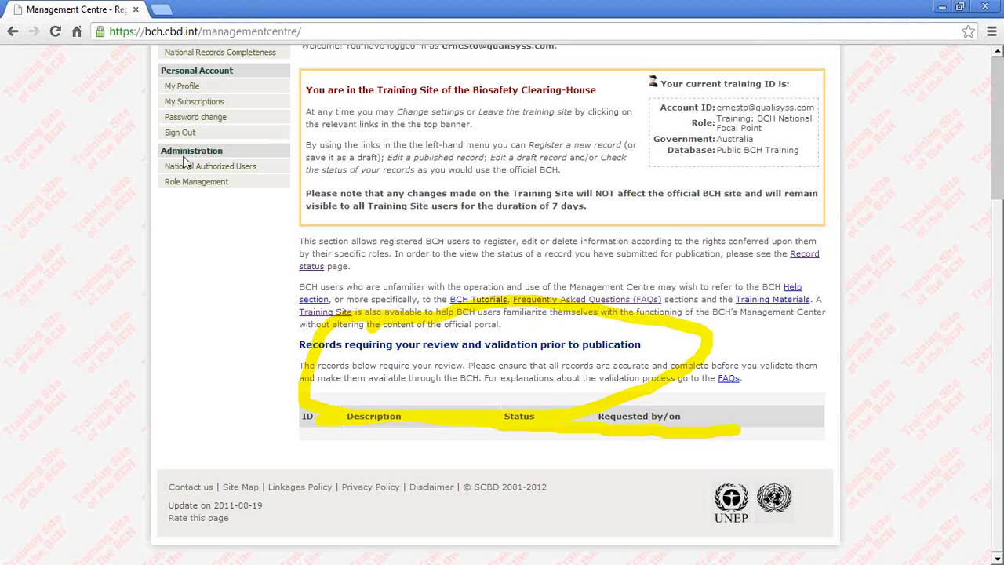
key(Escape)
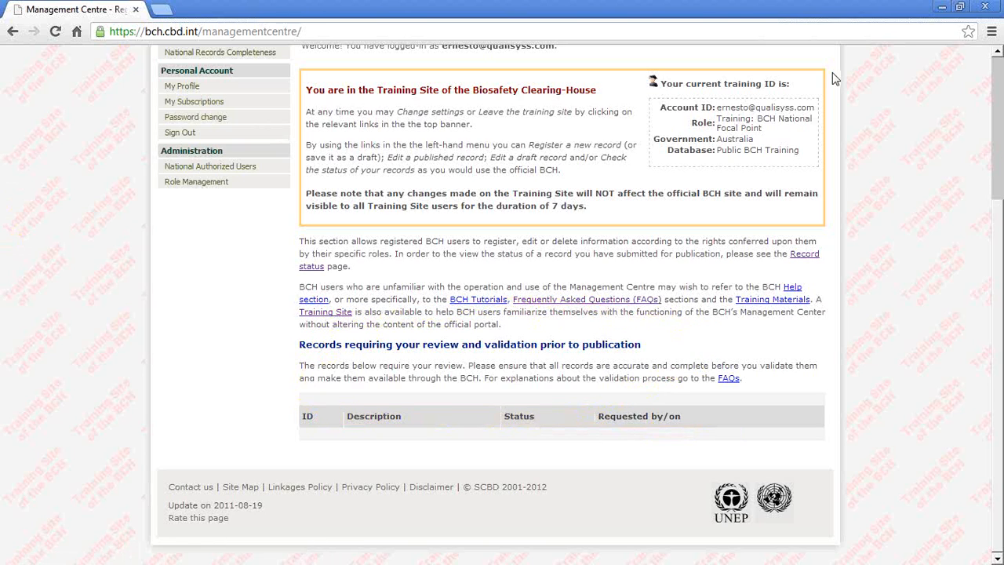
click(997, 53)
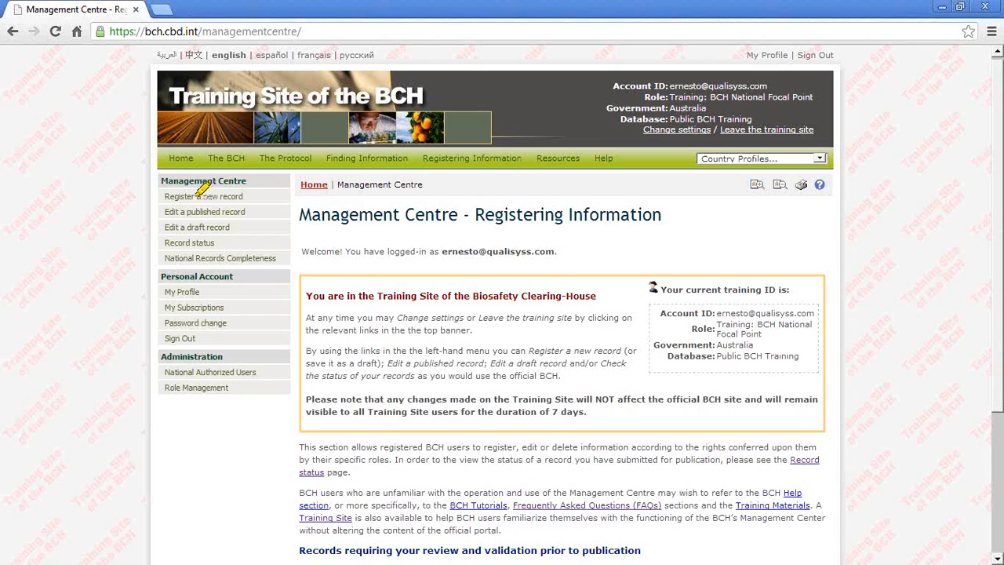
mouse_move(154, 186)
mouse_down()
mouse_move(231, 367)
mouse_move(291, 201)
mouse_move(142, 168)
mouse_up()
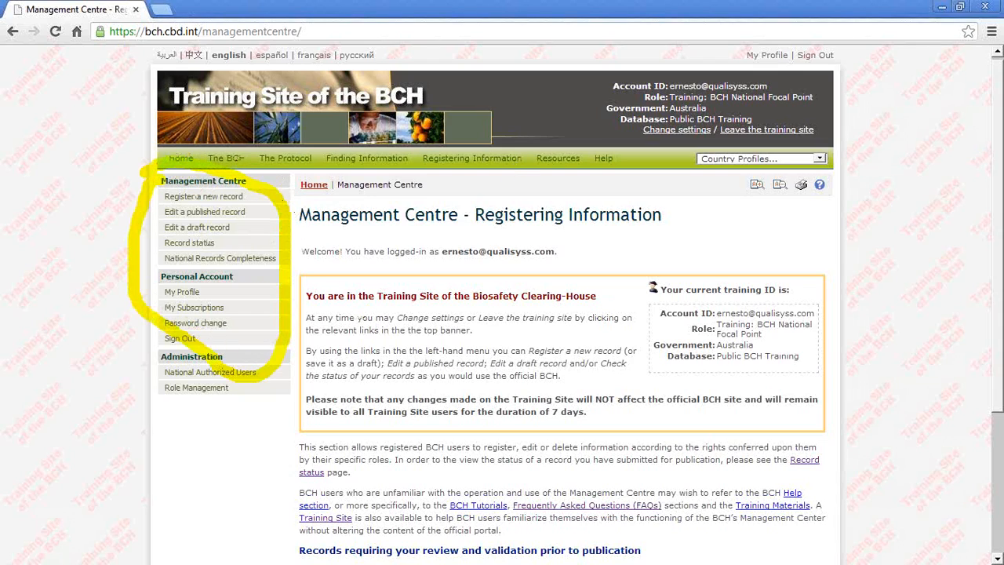
key(Escape)
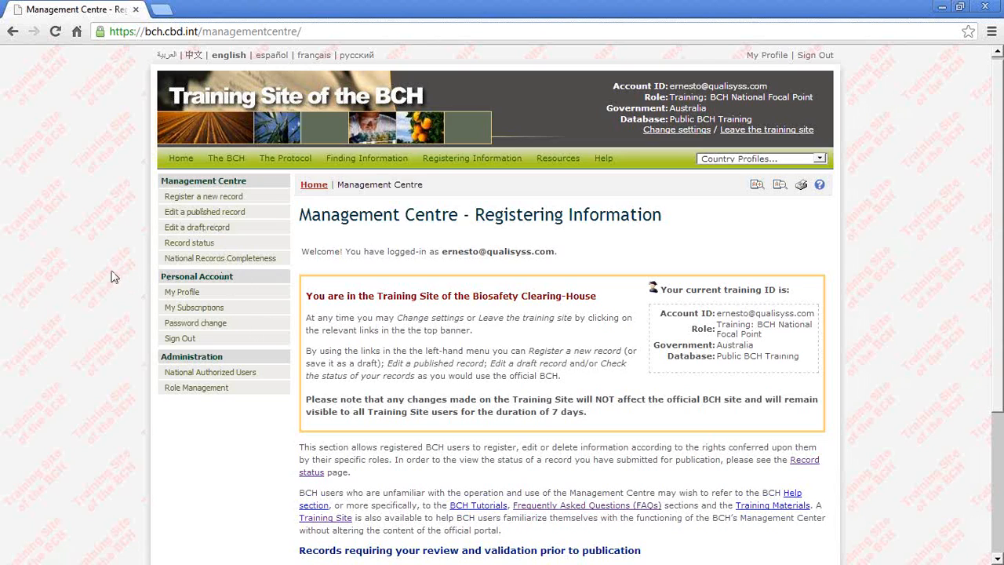
Step: Open the page for registering a new record and review its National Records and Reference Records sections
mouse_move(400, 159)
click(196, 200)
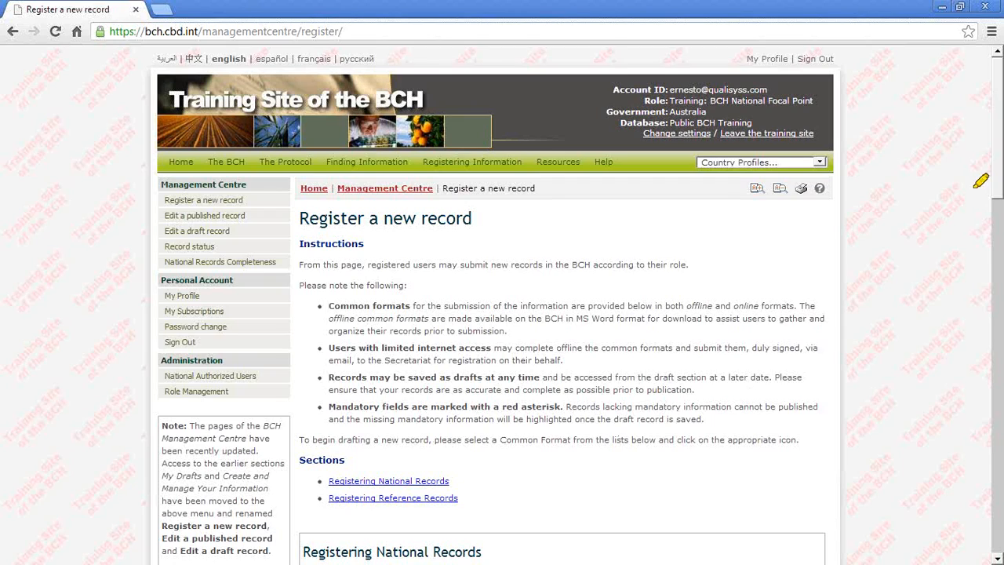
drag(479, 489, 317, 497)
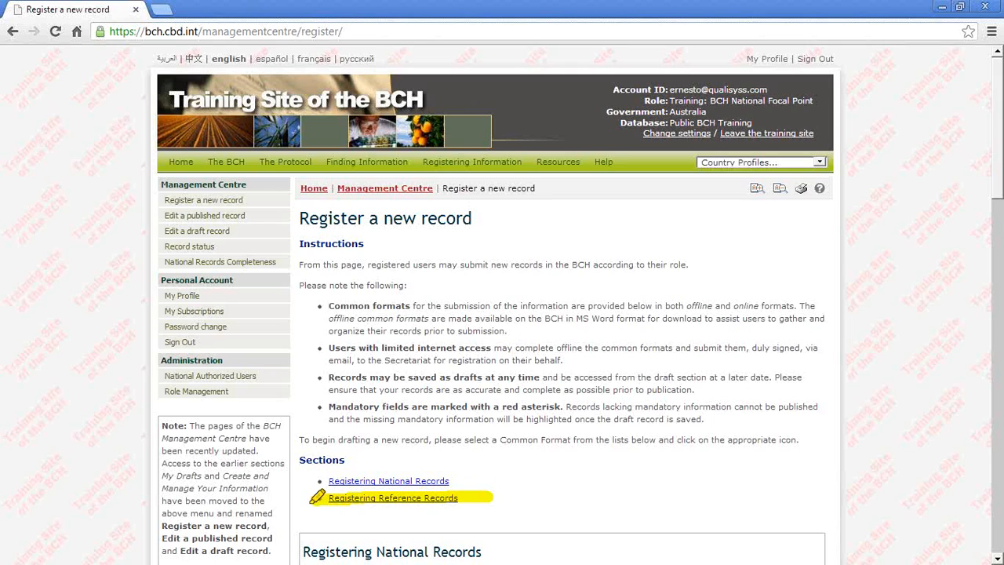
drag(480, 473, 316, 478)
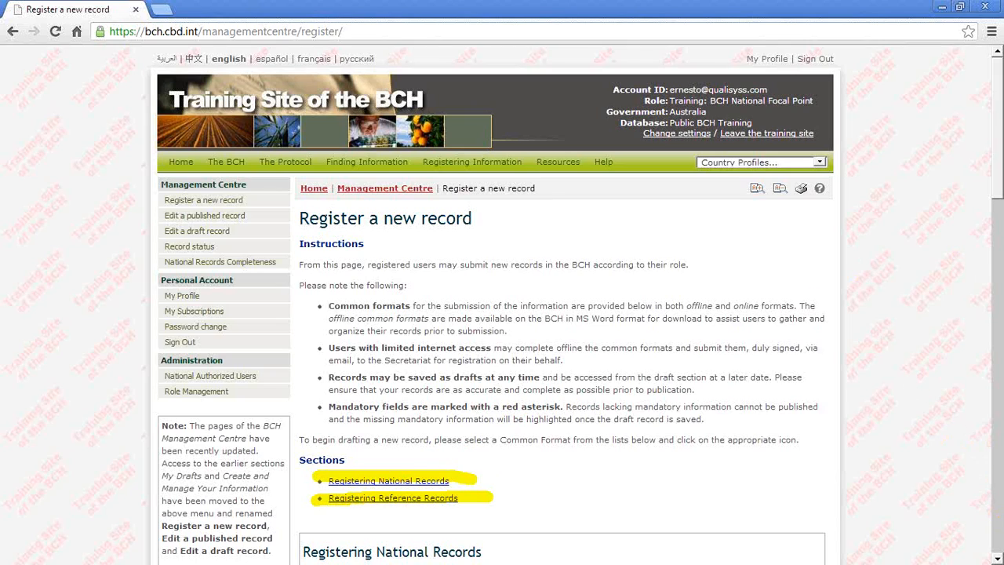
key(Escape)
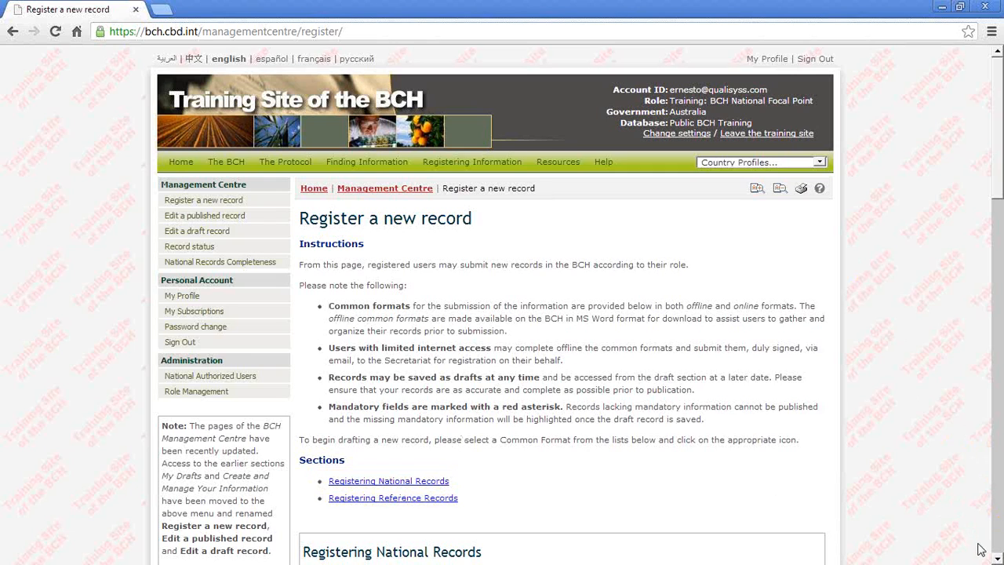
Step: Review the common formats for national records and the languages offered for their offline versions
scroll(996, 559, down, 4)
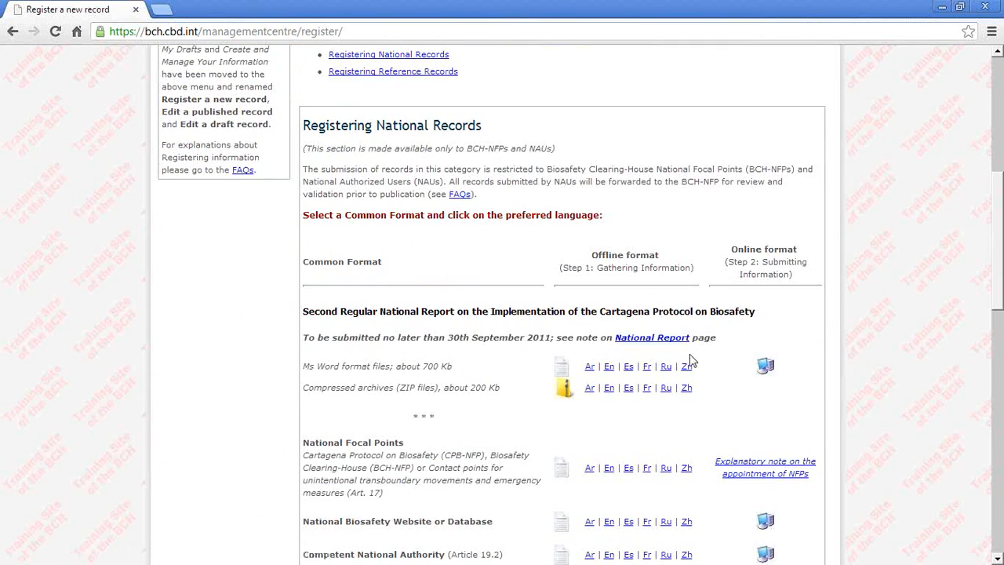
scroll(690, 361, down, 1)
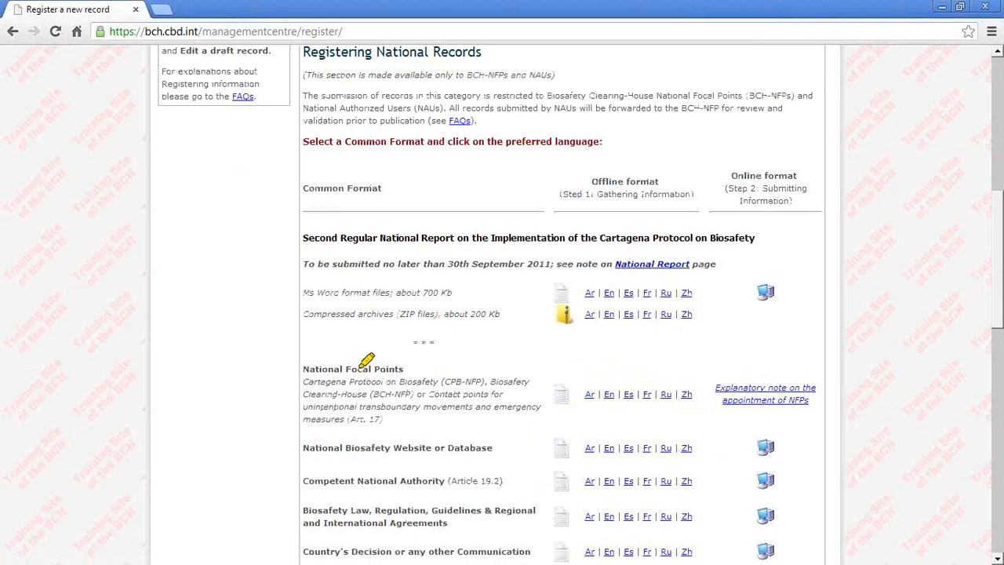
mouse_move(304, 335)
mouse_down()
mouse_move(269, 482)
mouse_move(495, 535)
mouse_move(336, 342)
mouse_up()
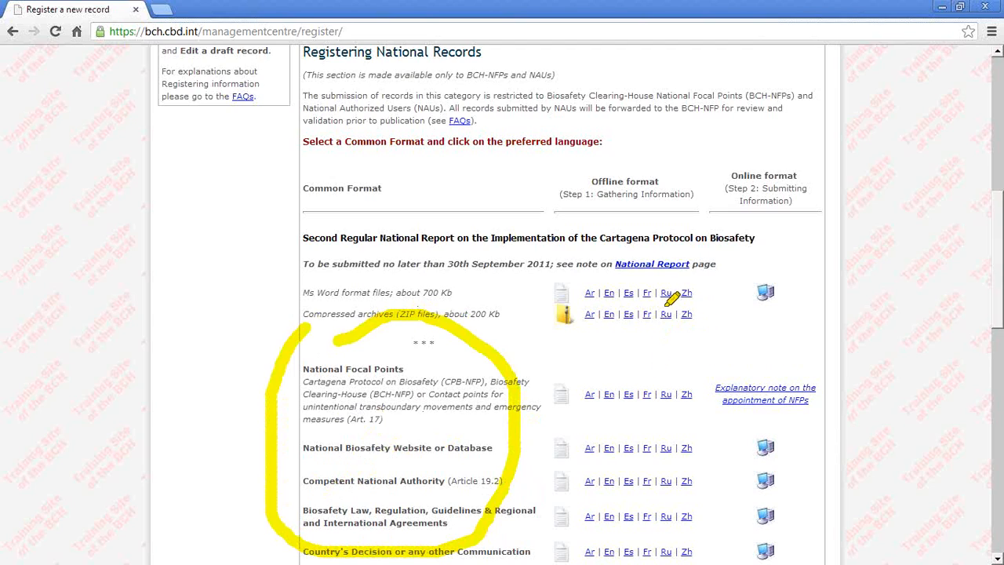
mouse_move(609, 282)
mouse_down()
mouse_move(586, 493)
mouse_move(681, 552)
mouse_move(724, 405)
mouse_move(634, 264)
mouse_move(600, 284)
mouse_up()
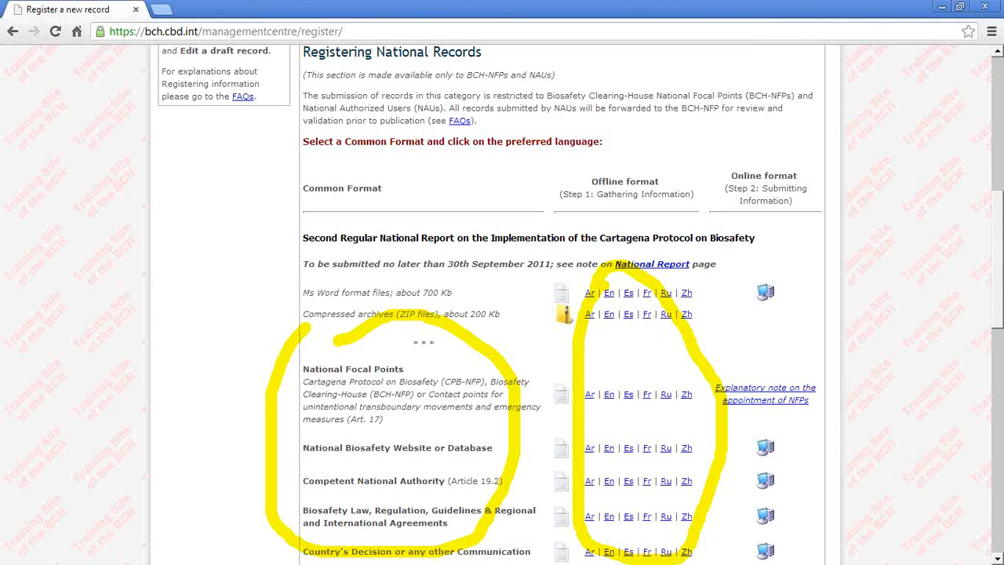
key(Escape)
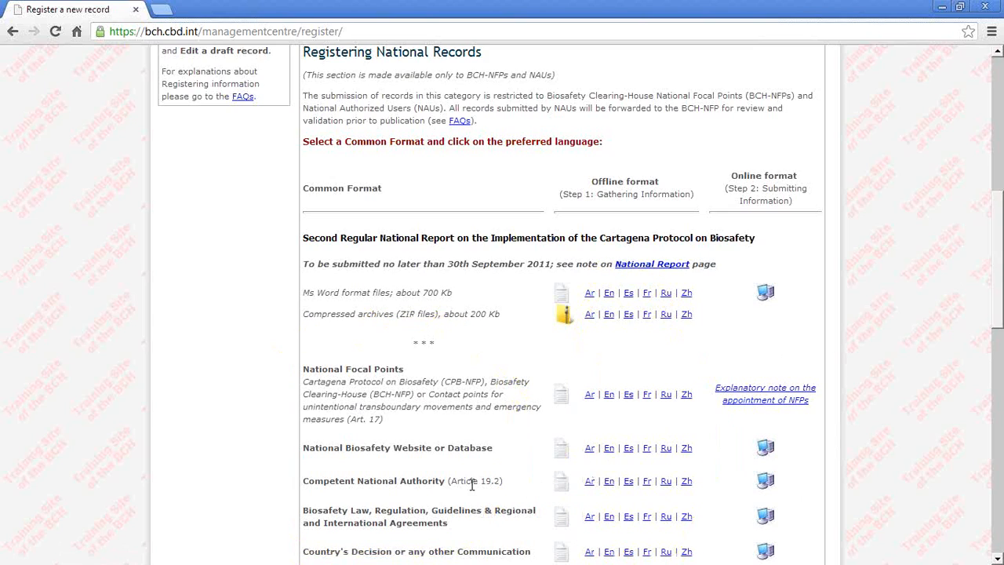
Step: Download the English offline common format for Competent National Authority and open the document in Word
right_click(609, 484)
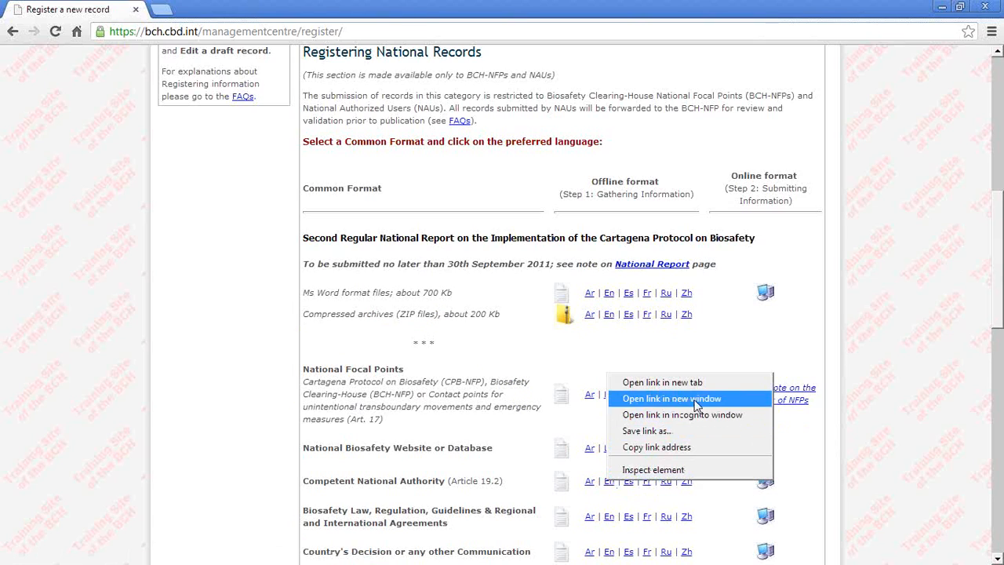
click(651, 384)
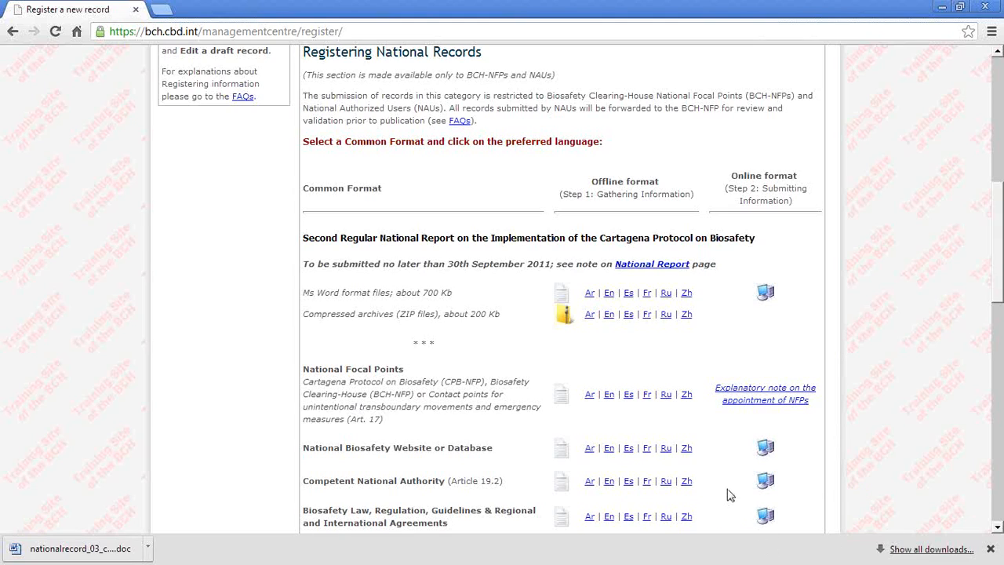
click(609, 485)
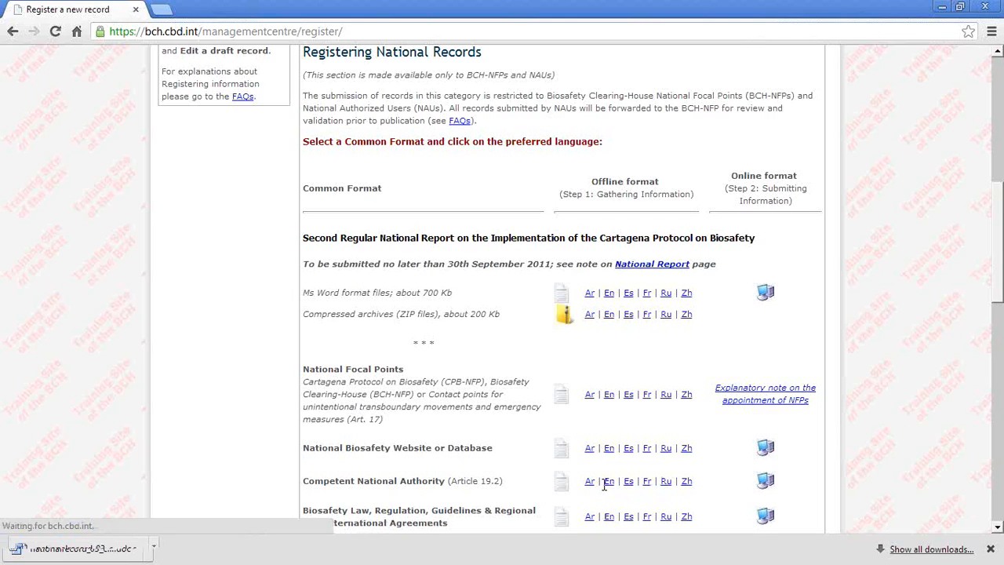
click(196, 552)
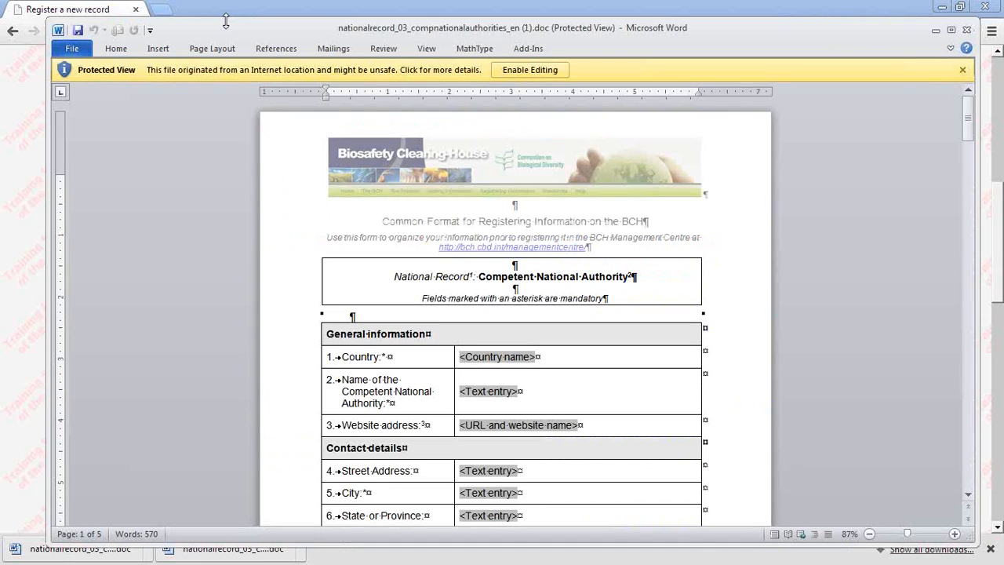
double_click(274, 32)
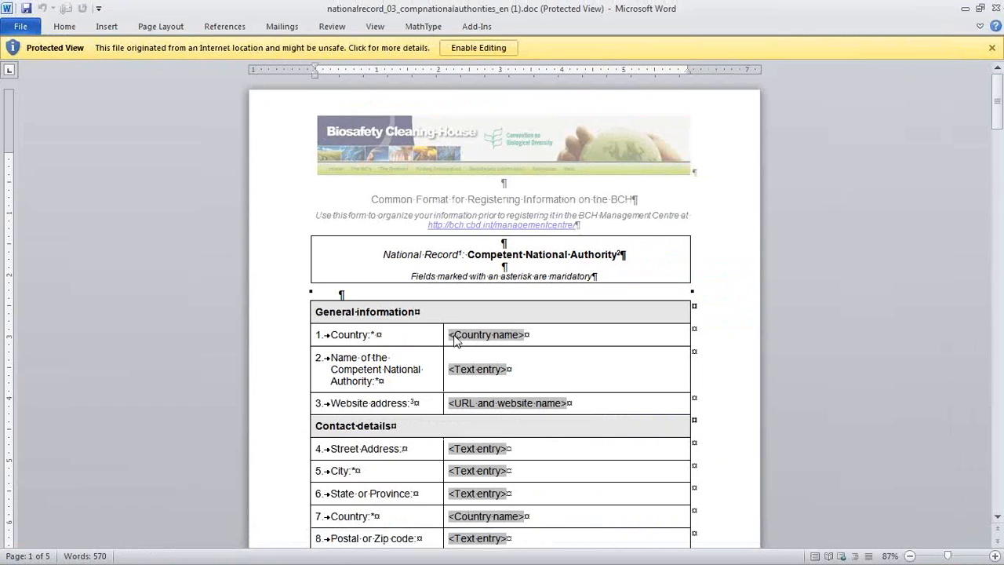
Step: Review the offline Competent National Authority form from the general information and contact details through the organism types, and return to the registration page
click(696, 351)
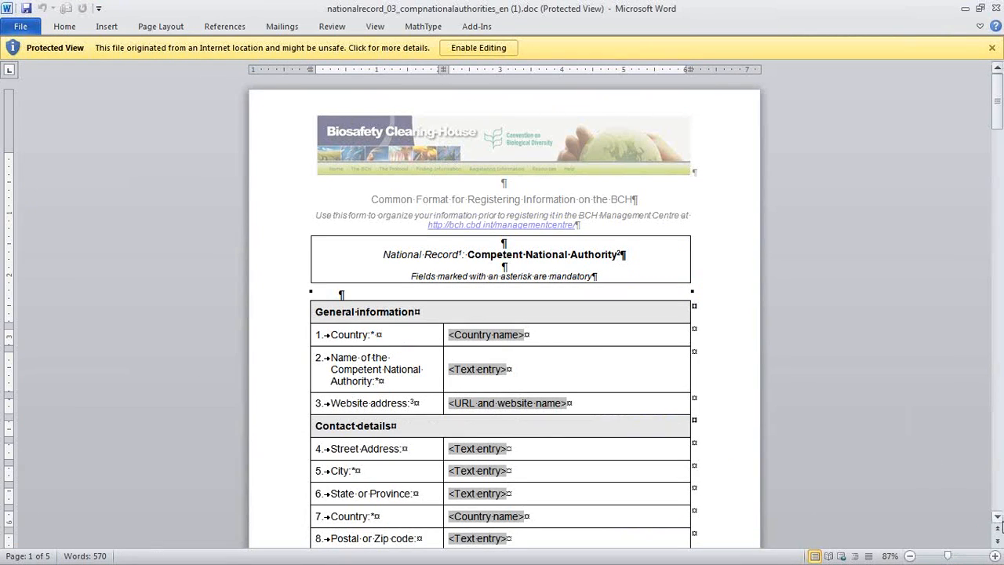
click(998, 518)
drag(998, 518, 999, 519)
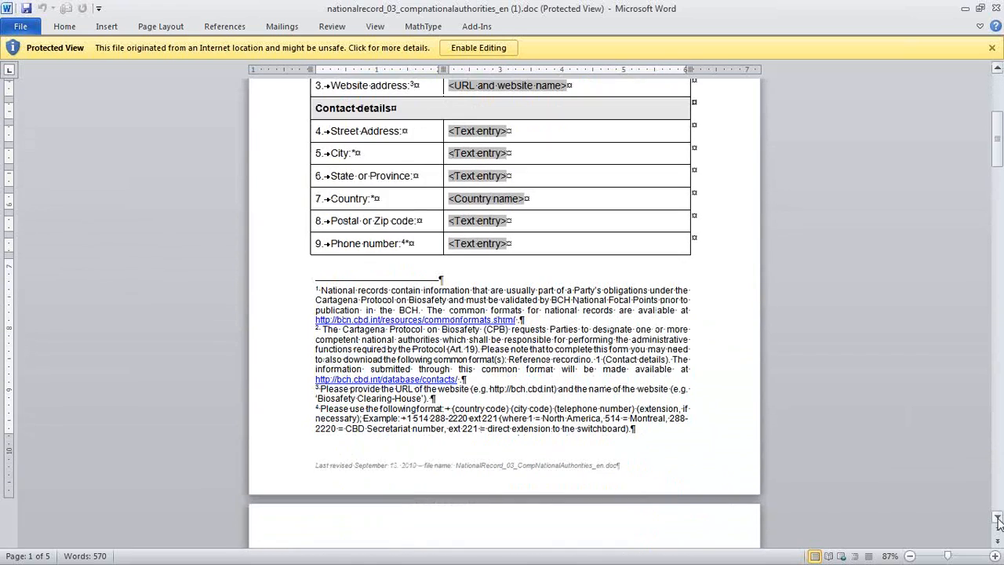
click(999, 472)
click(999, 471)
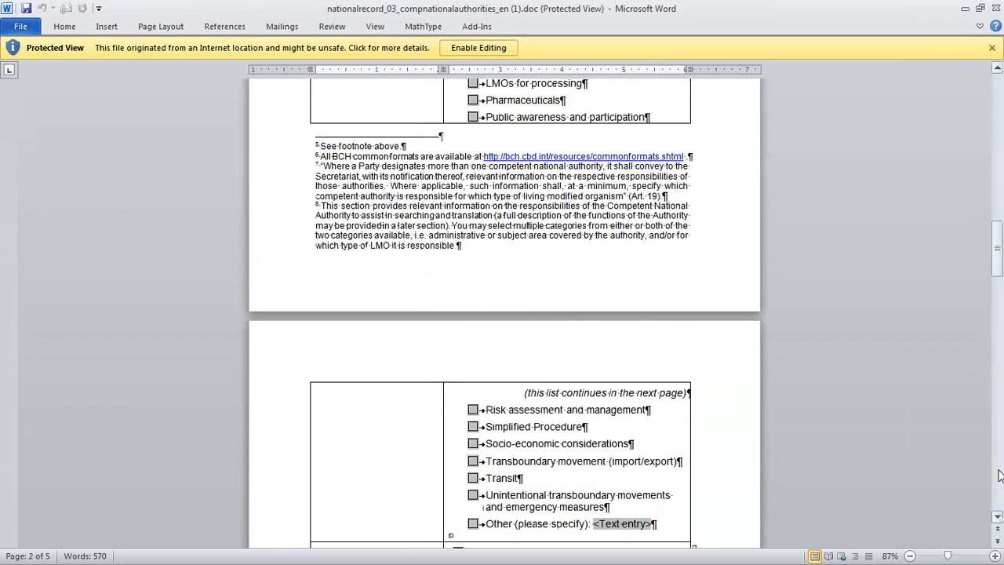
click(999, 476)
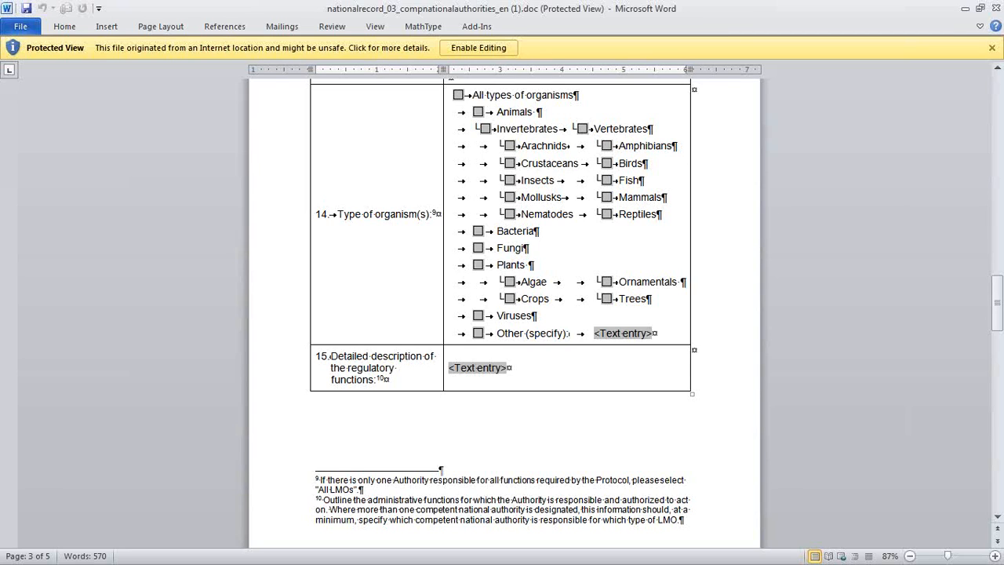
click(996, 9)
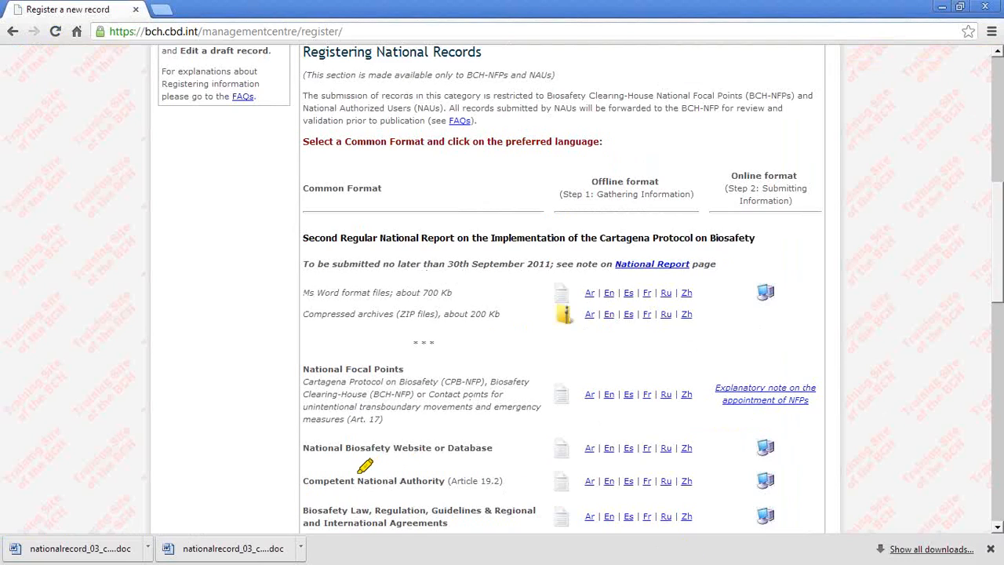
Step: Open the online format for registering a Competent National Authority record
mouse_move(755, 467)
mouse_down()
mouse_move(807, 489)
mouse_move(736, 469)
mouse_up()
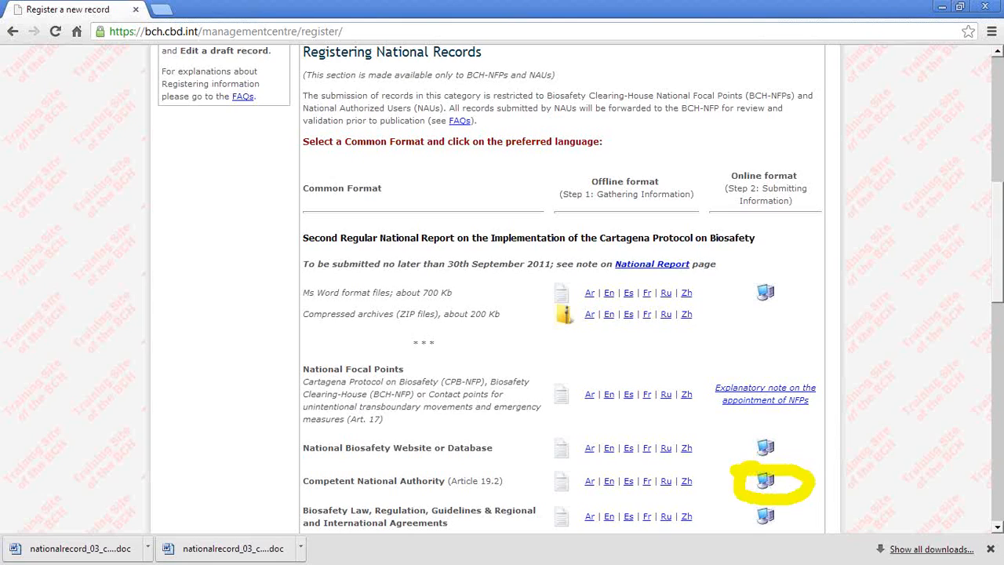
click(761, 484)
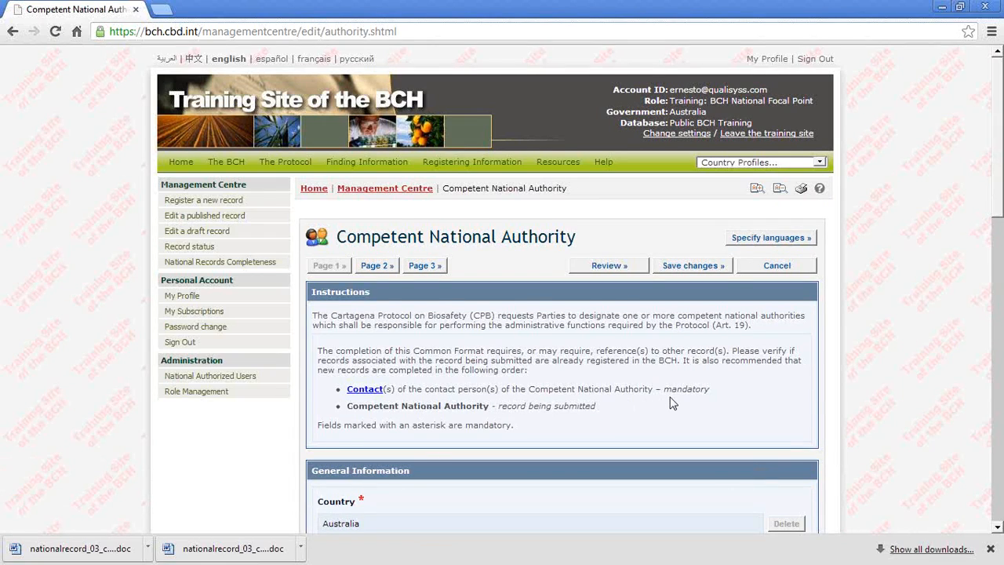
scroll(670, 402, down, 1)
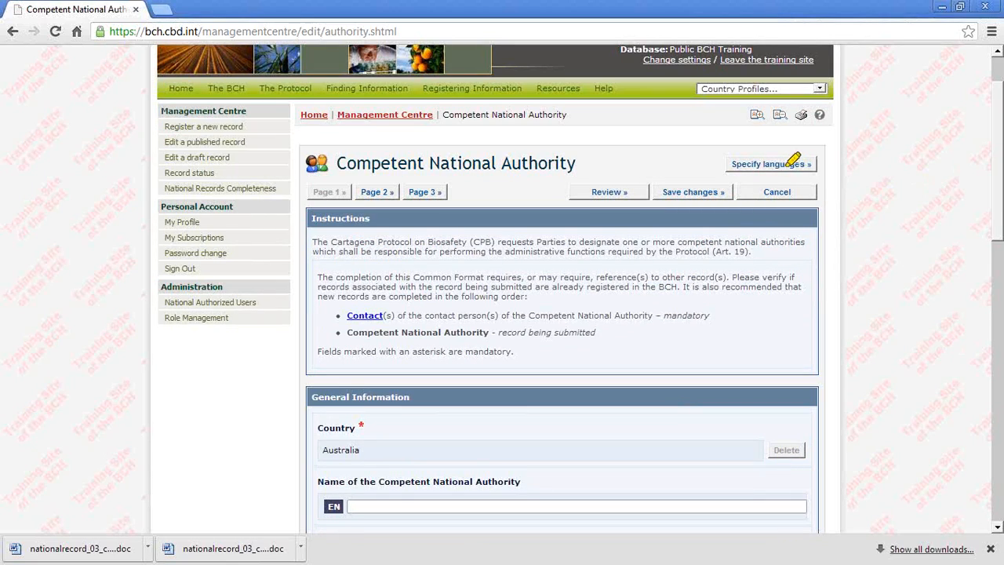
Step: Add Chinese, Belarussian and Abkhazian to English as the languages in which the document is available, and save the selection
mouse_move(766, 164)
mouse_down()
mouse_move(737, 168)
mouse_move(795, 168)
mouse_up()
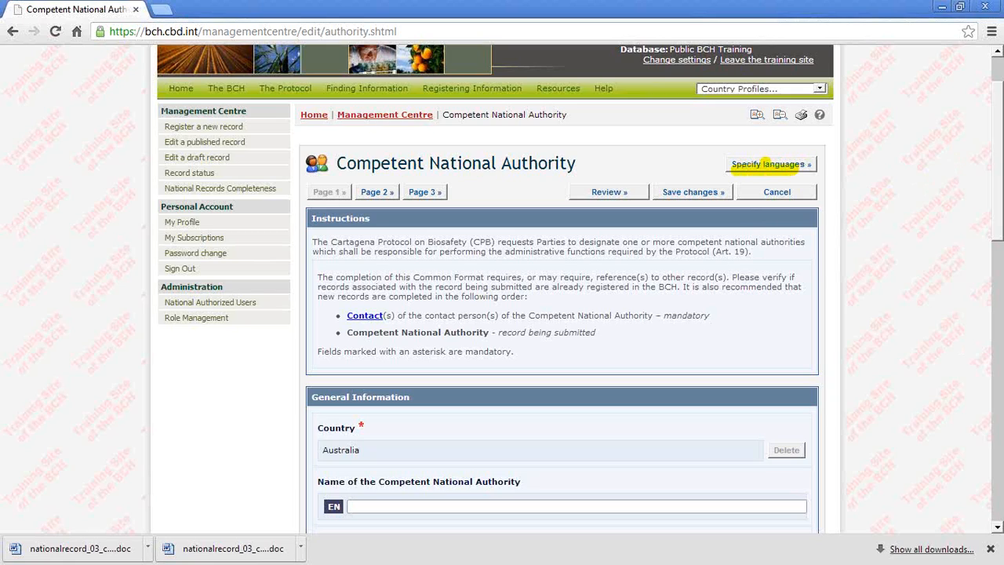
click(793, 164)
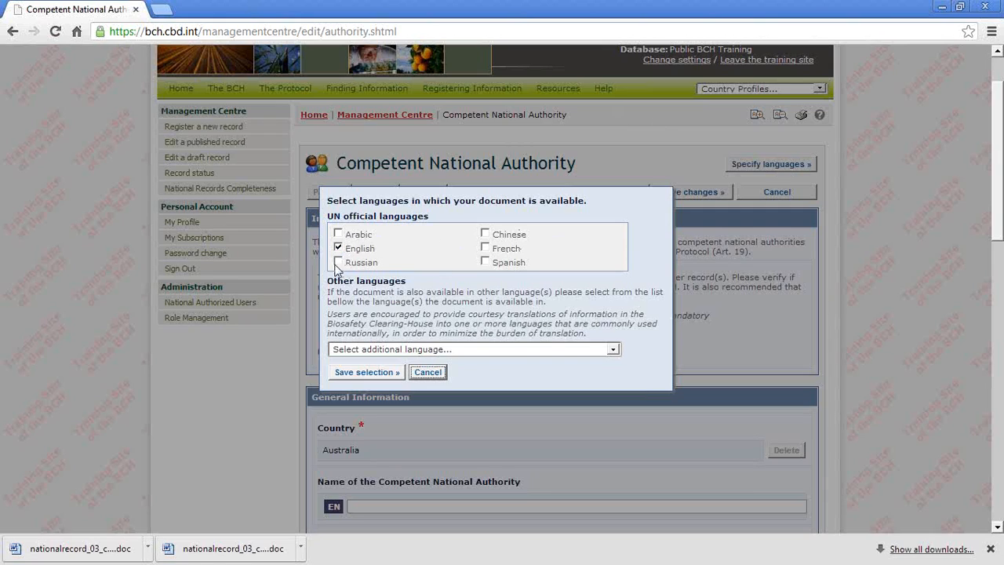
click(485, 234)
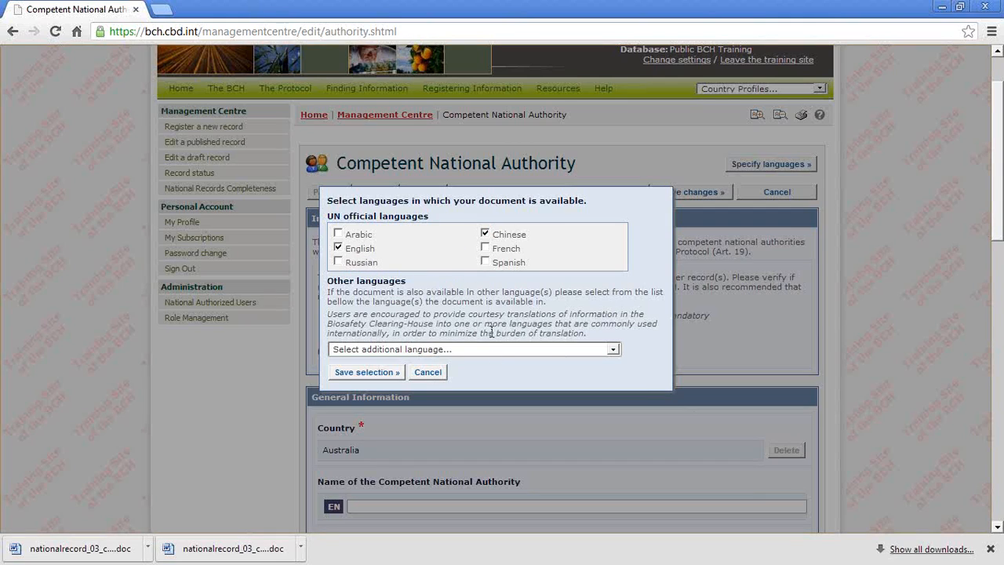
click(430, 350)
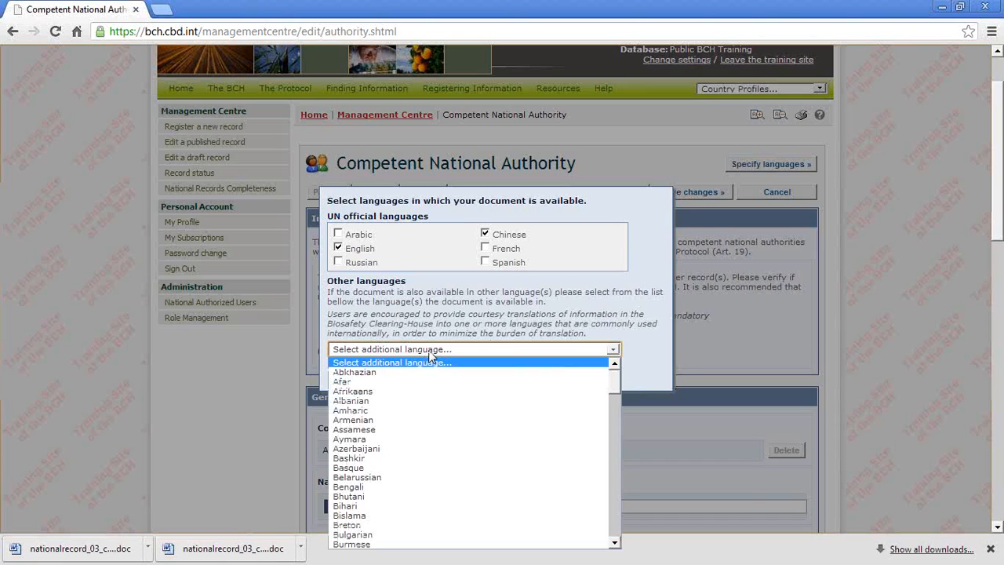
click(412, 478)
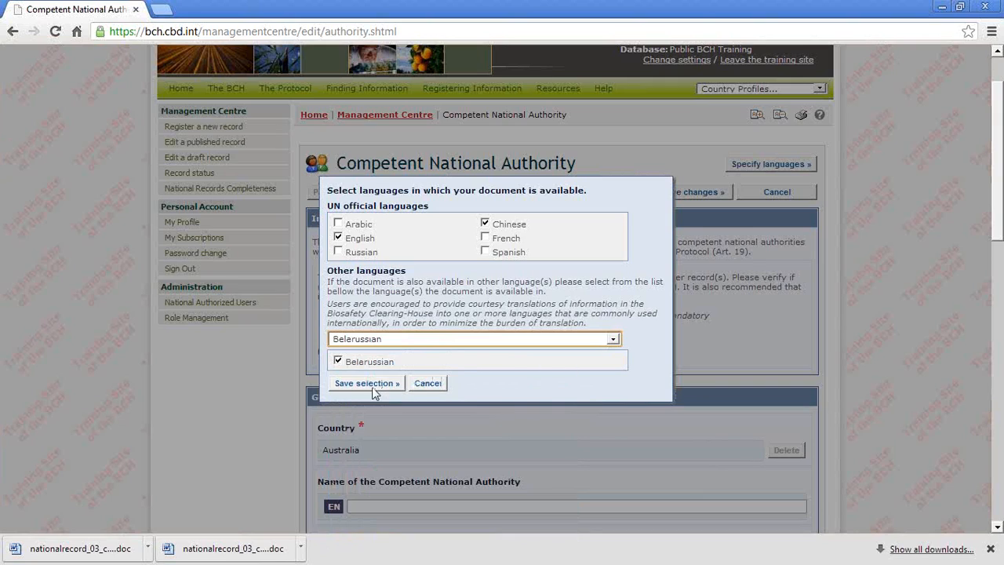
click(613, 339)
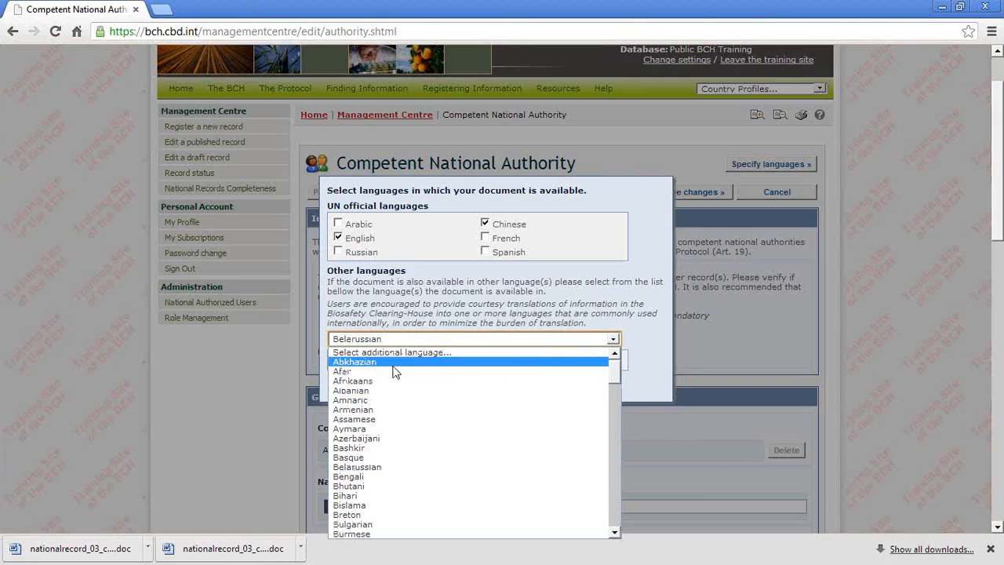
click(396, 366)
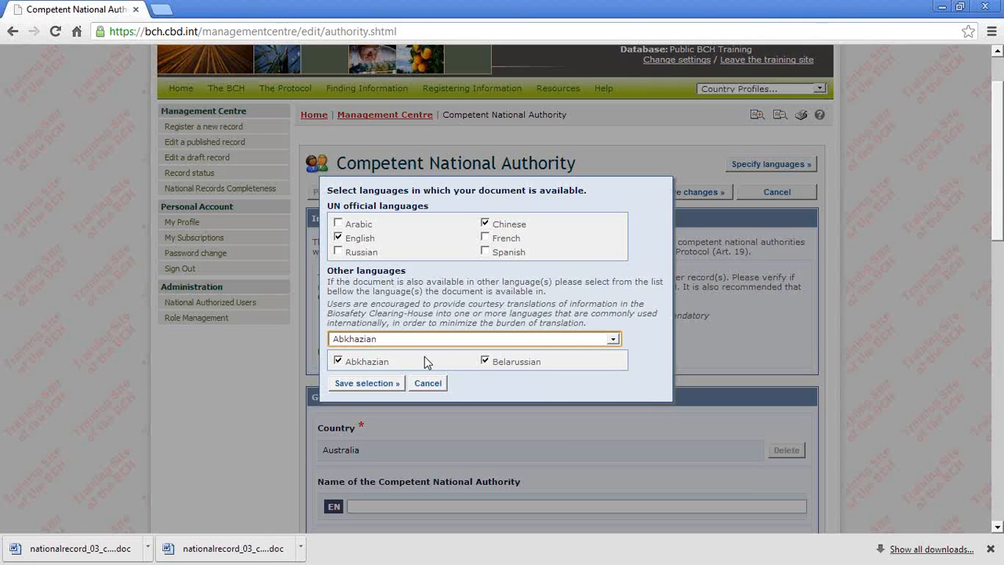
click(363, 384)
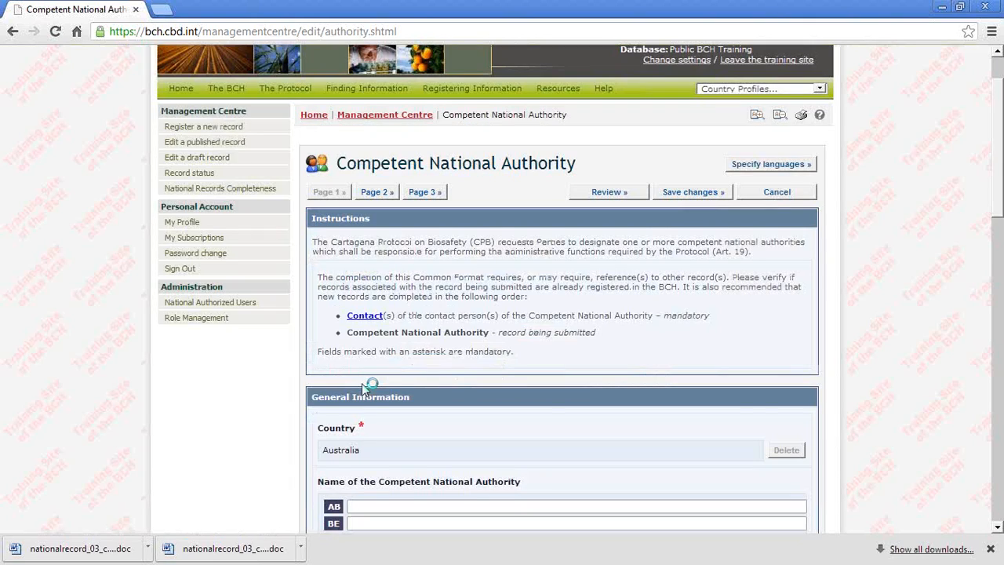
Step: Review the form's fields per language, and remove Chinese, Abkhazian and Belarussian from the document languages, keeping only English
scroll(363, 389, down, 2)
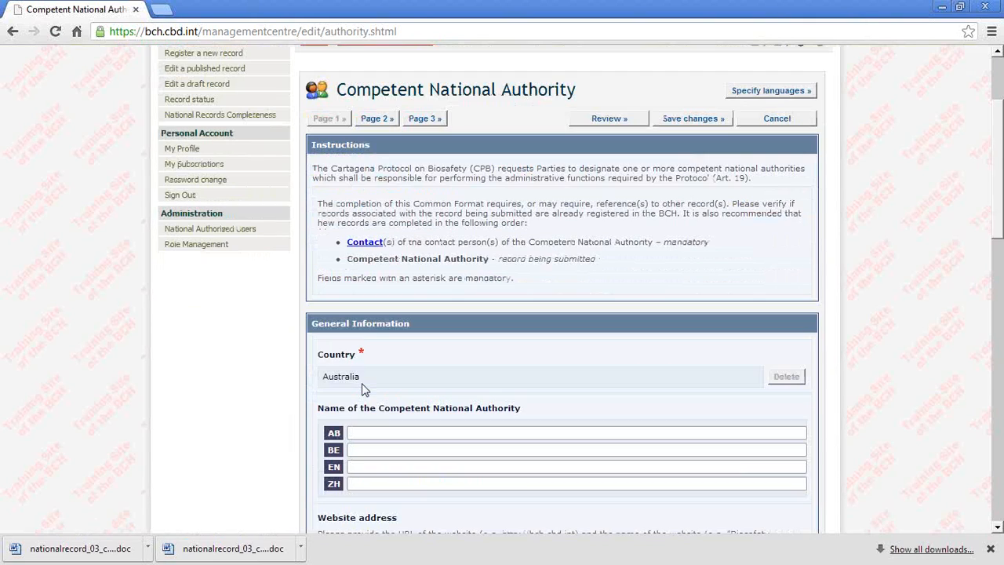
scroll(363, 389, down, 2)
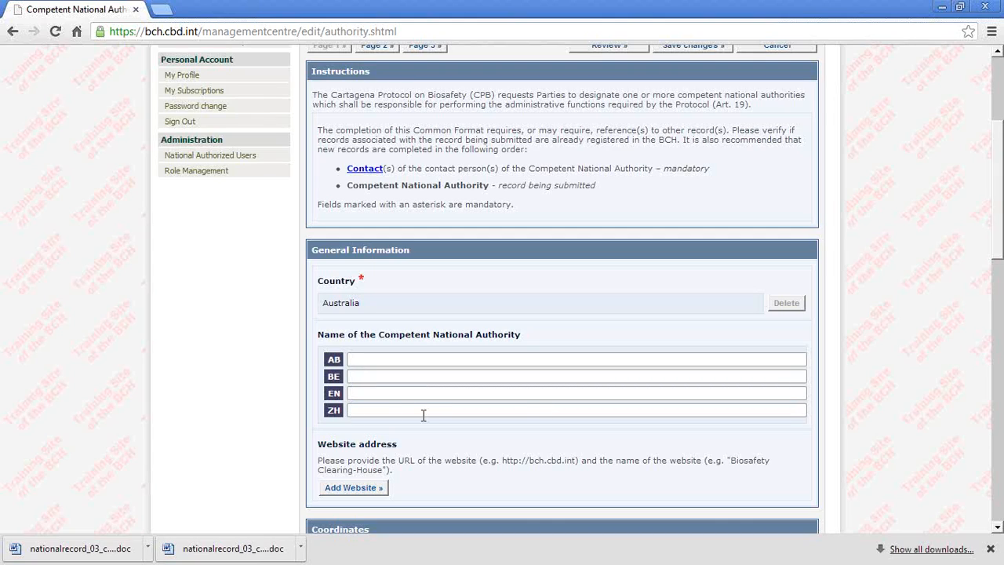
scroll(425, 416, down, 1)
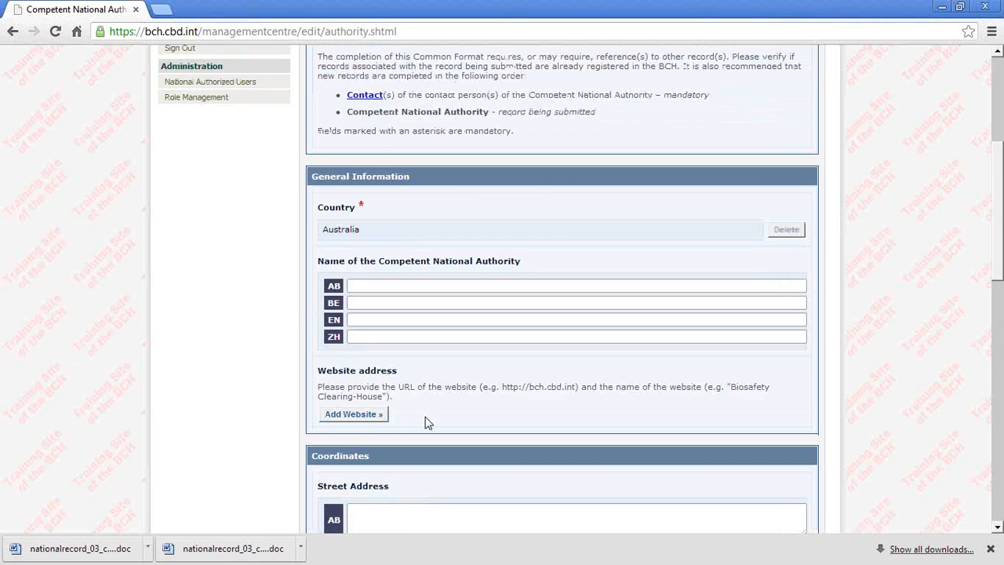
scroll(428, 423, up, 1)
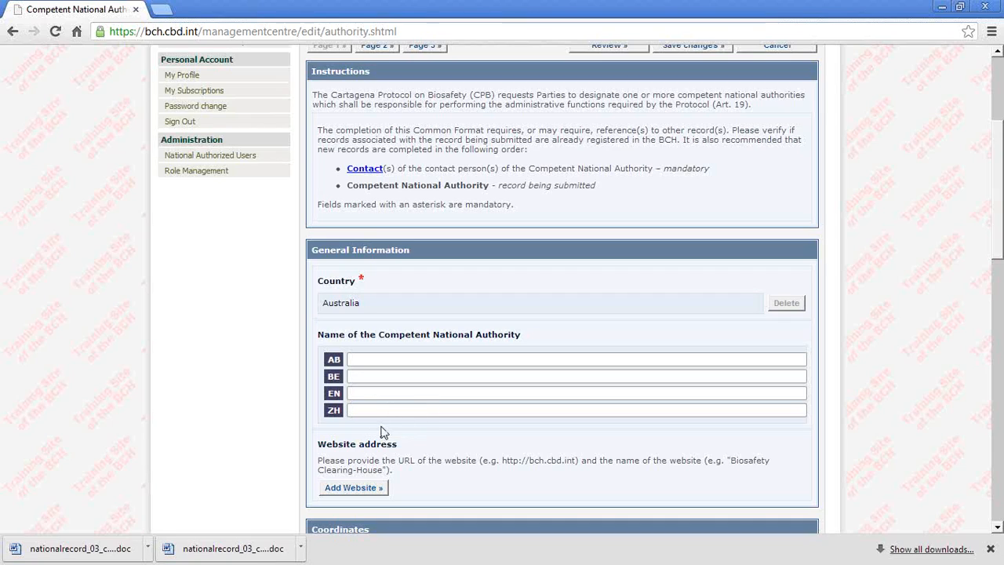
scroll(383, 432, down, 2)
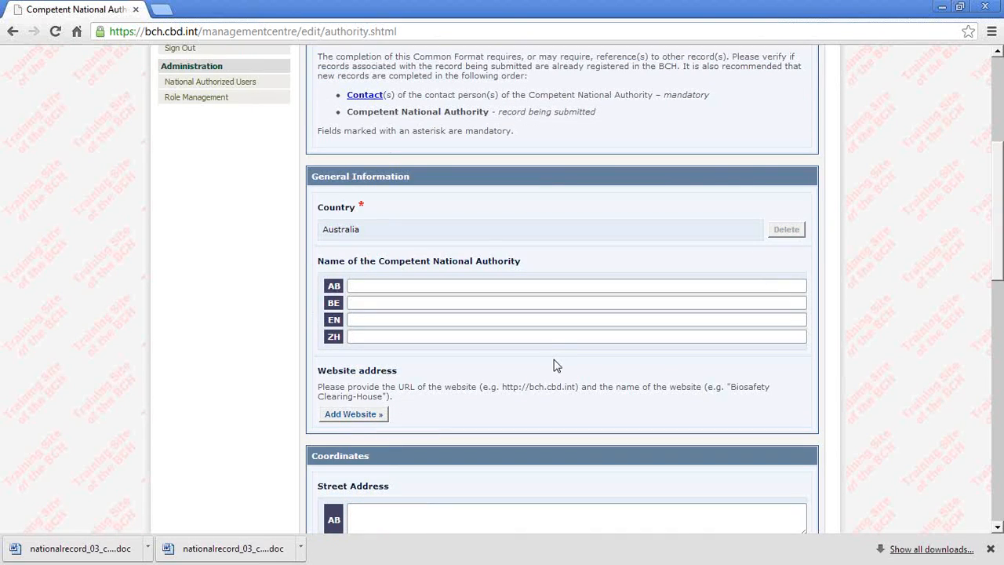
scroll(553, 366, up, 4)
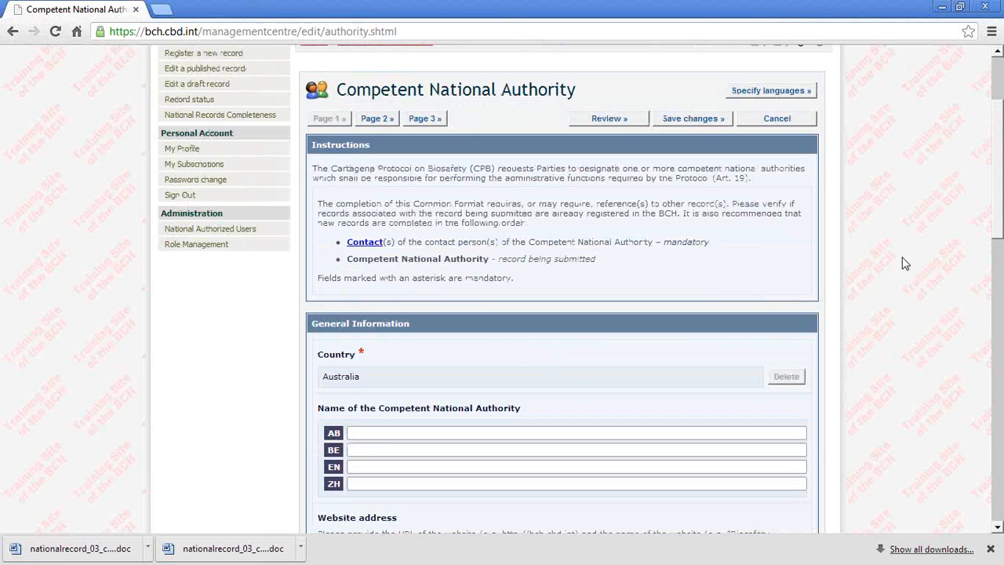
click(770, 91)
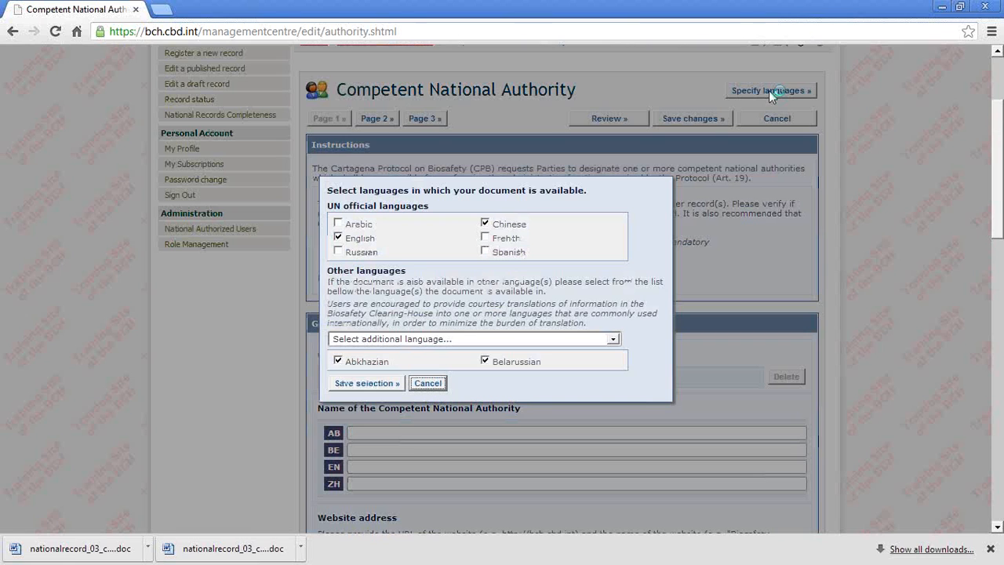
click(485, 225)
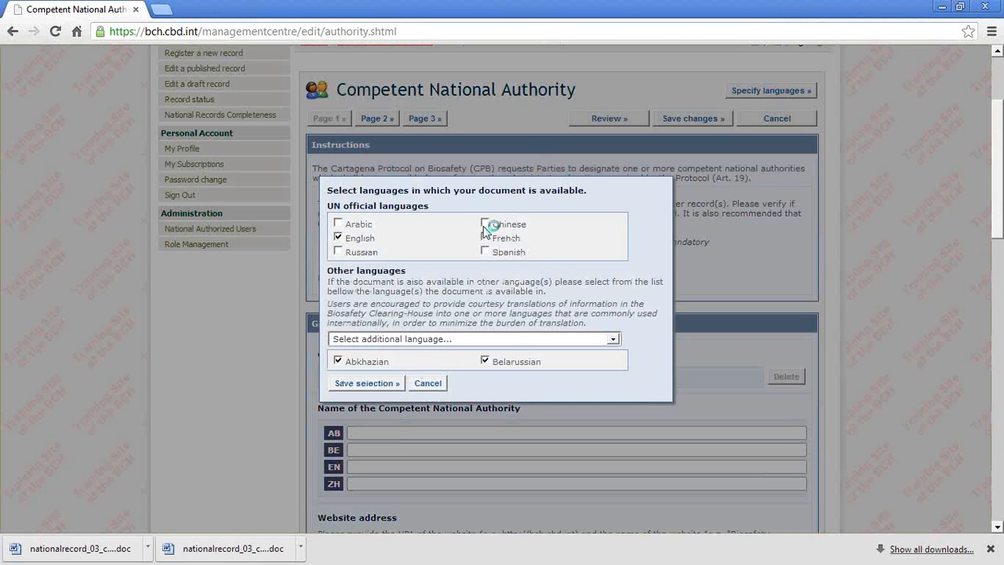
click(341, 364)
click(486, 362)
click(350, 383)
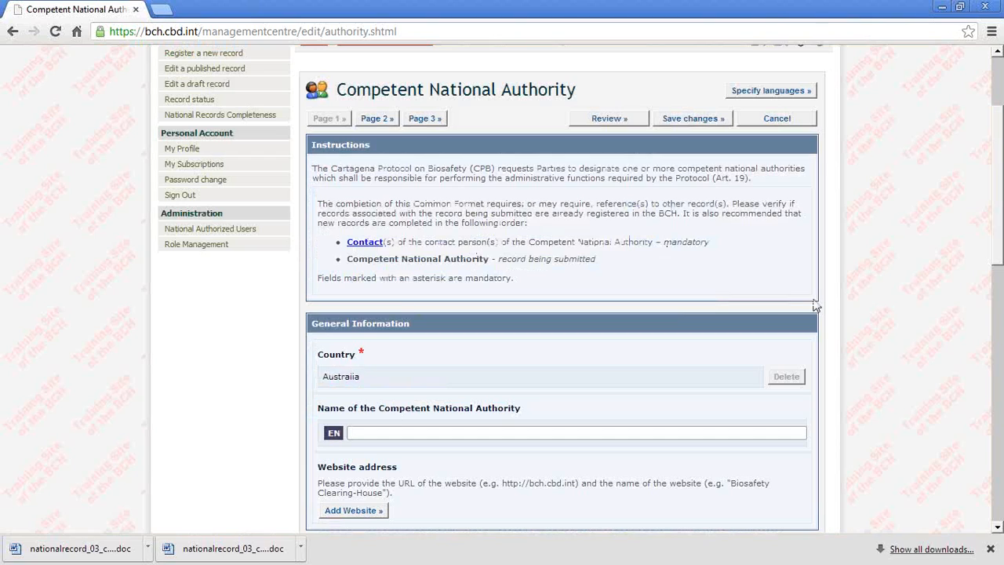
Step: Enter "Ministry of Health" as the English name of the Competent National Authority
scroll(512, 455, down, 1)
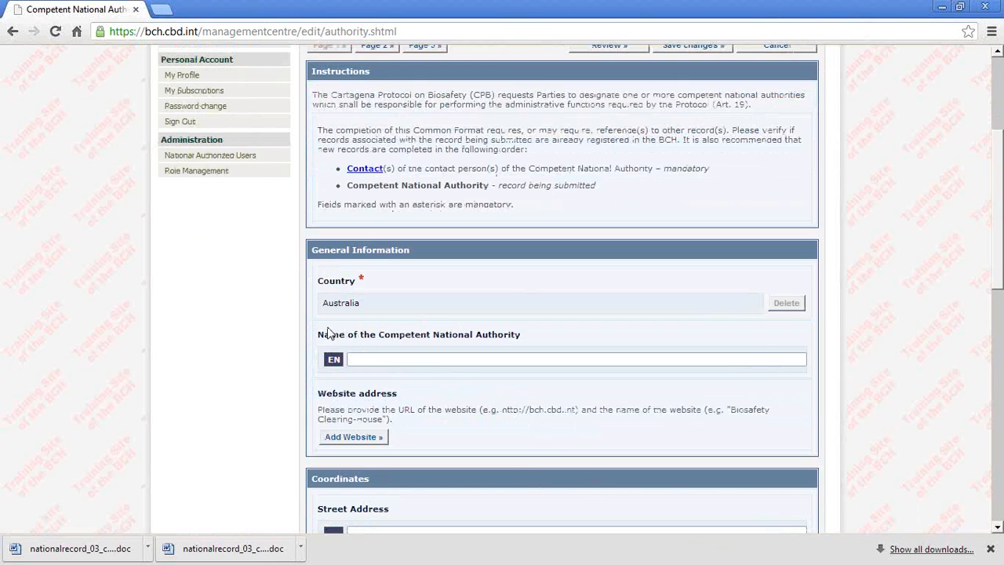
scroll(600, 368, up, 1)
scroll(598, 369, down, 1)
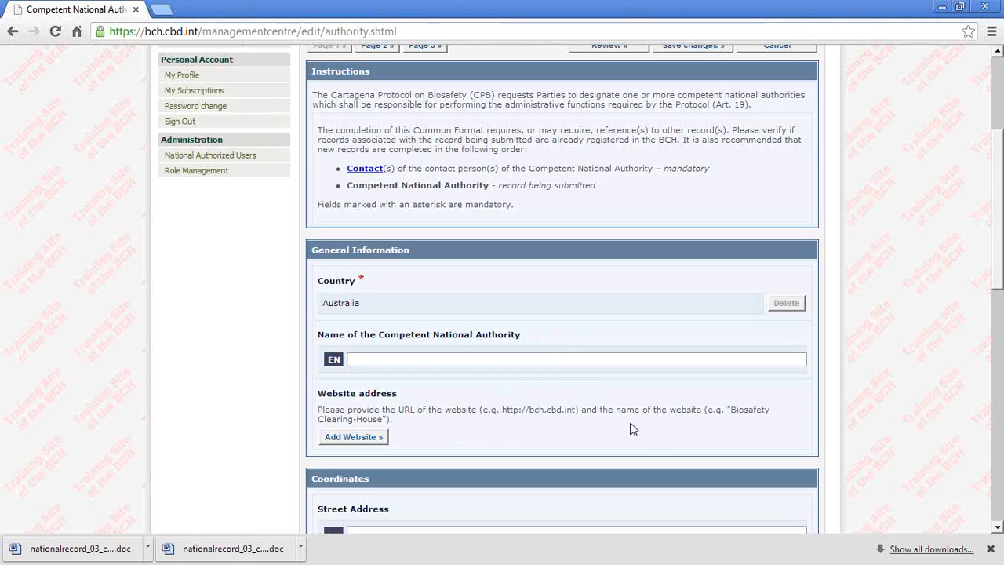
click(417, 360)
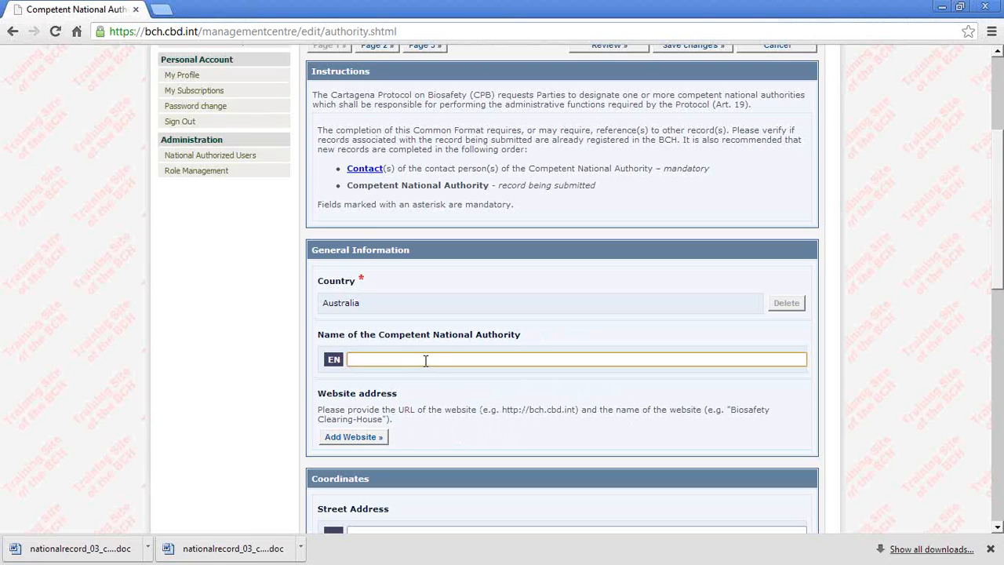
text(Ministry of Health)
Step: Add the authority's website URL to the general information, leave the website name blank, and save the entry
scroll(497, 443, down, 2)
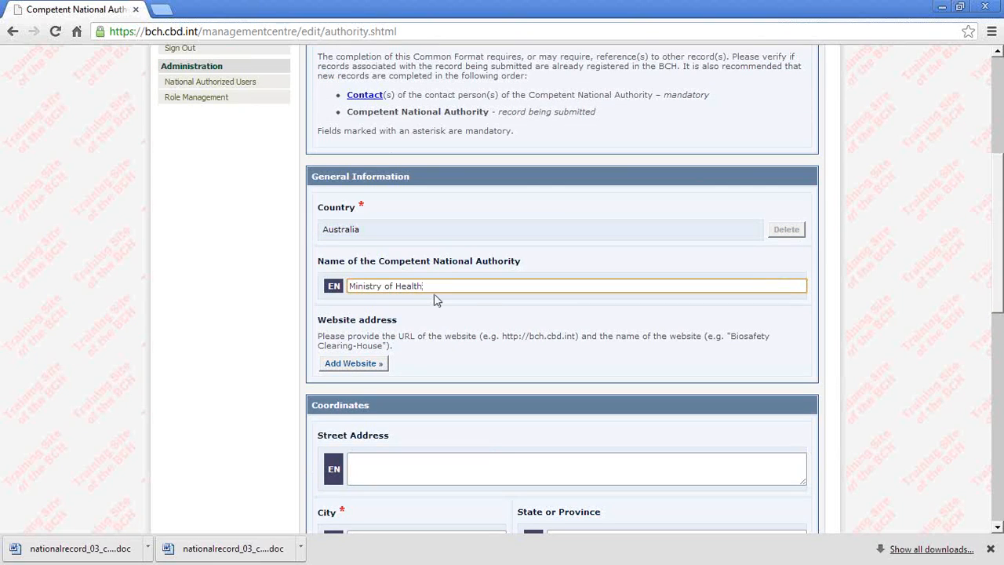
click(357, 364)
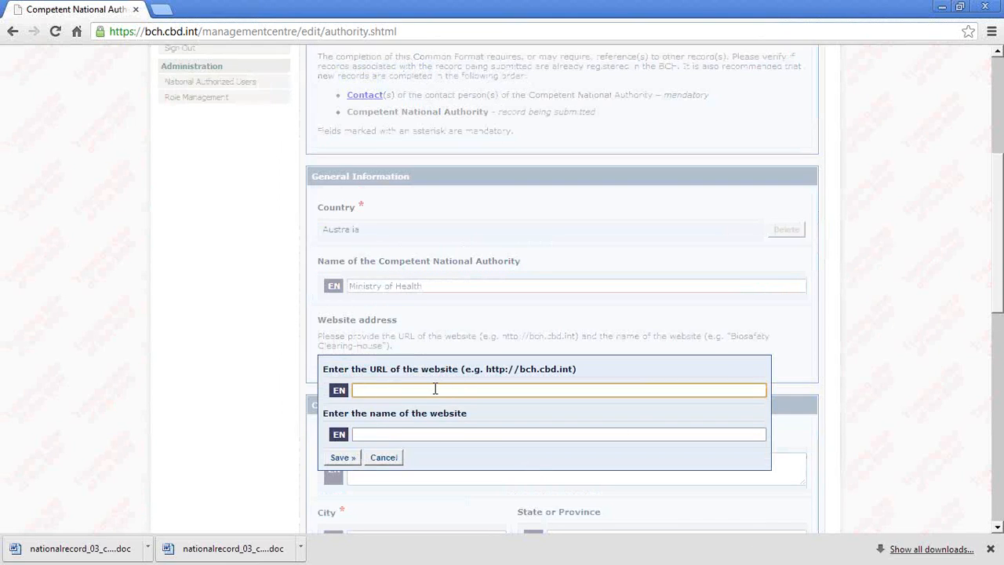
text(heat)
text(th)
text(.g)
key(BackSpace)
text(@somecountry.org)
click(342, 459)
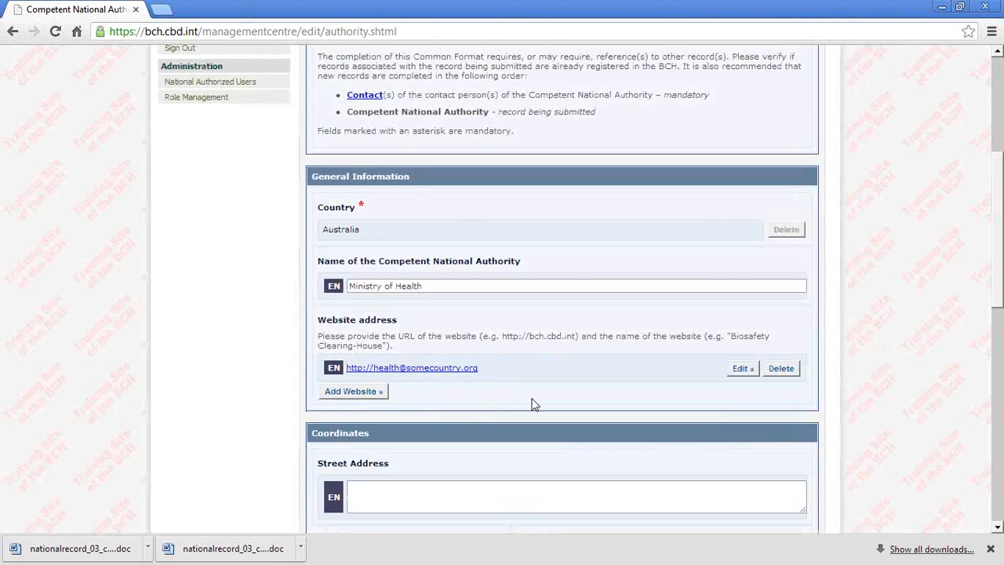
Step: Enter "Sidney" as the city in the authority's coordinates and select Australia as the country
scroll(532, 405, down, 2)
scroll(583, 410, down, 2)
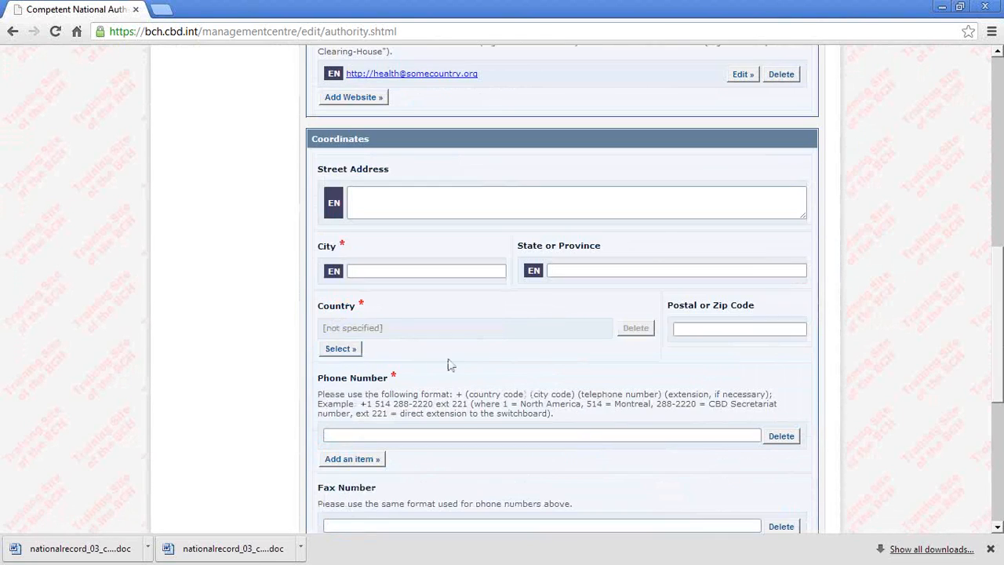
click(368, 271)
text(S)
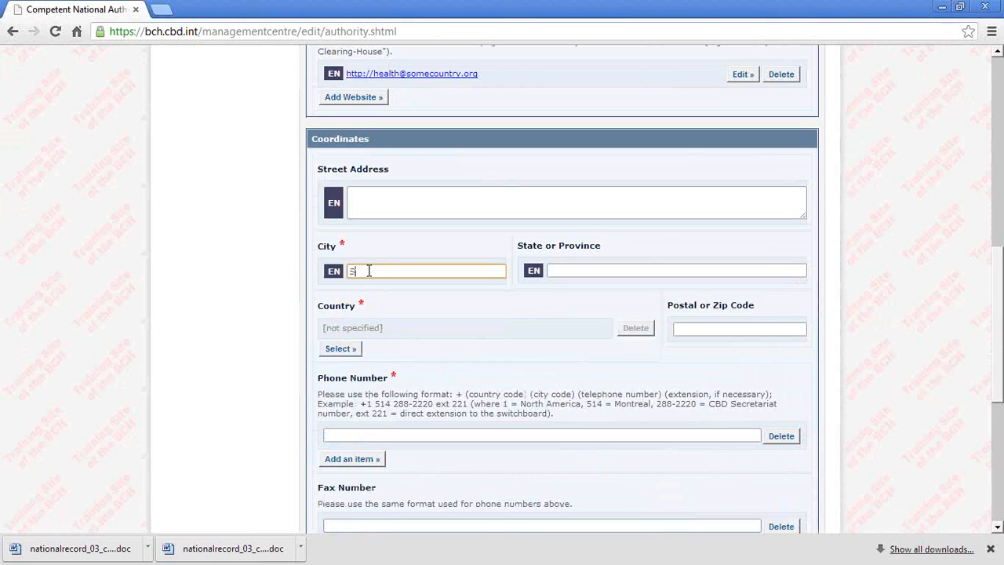
text(ydney)
key(BackSpace)
text(i)
click(340, 349)
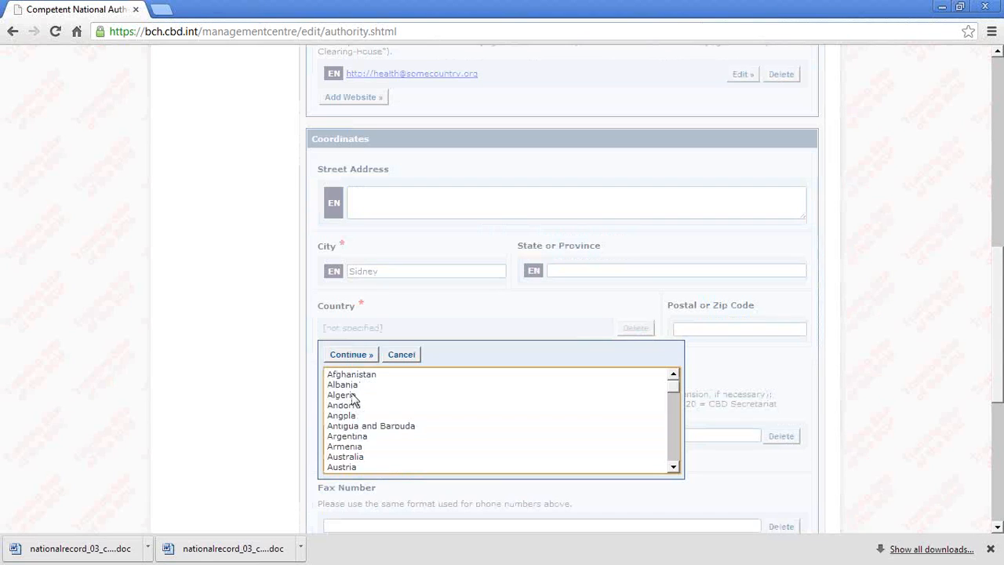
click(359, 457)
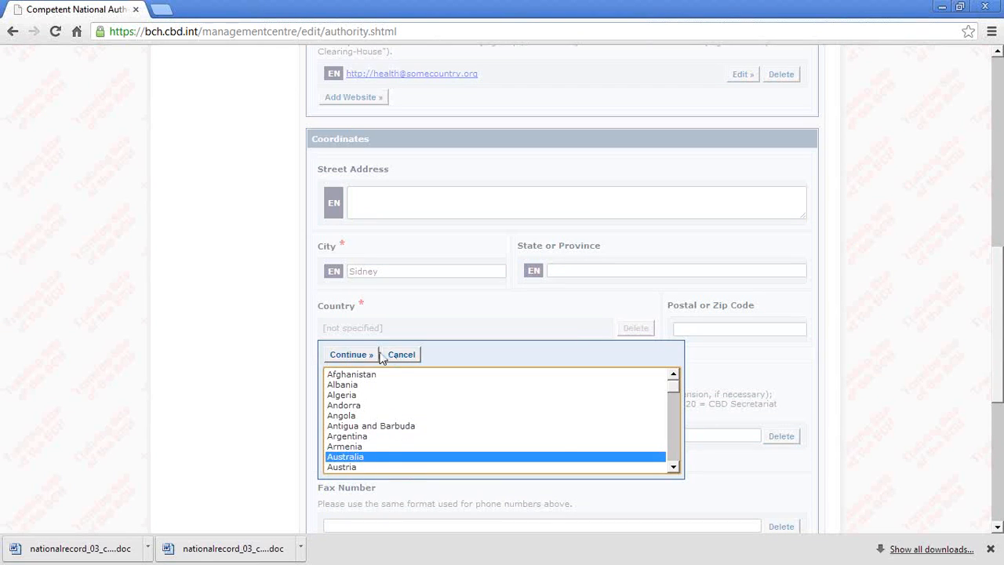
click(371, 356)
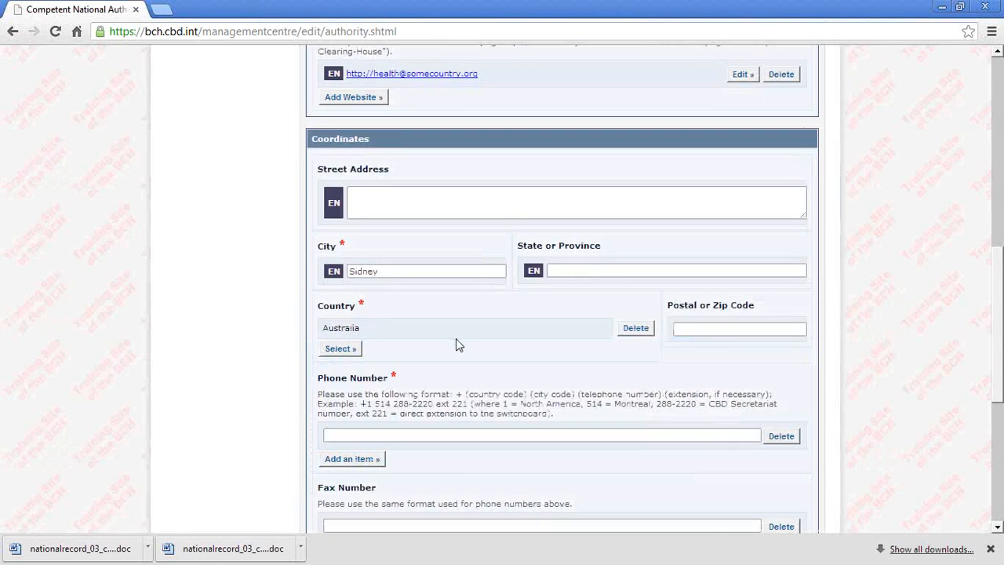
Step: Fill in the authority's phone number and email address in the coordinates, leaving the fax number blank
scroll(456, 339, down, 2)
click(362, 288)
text(123)
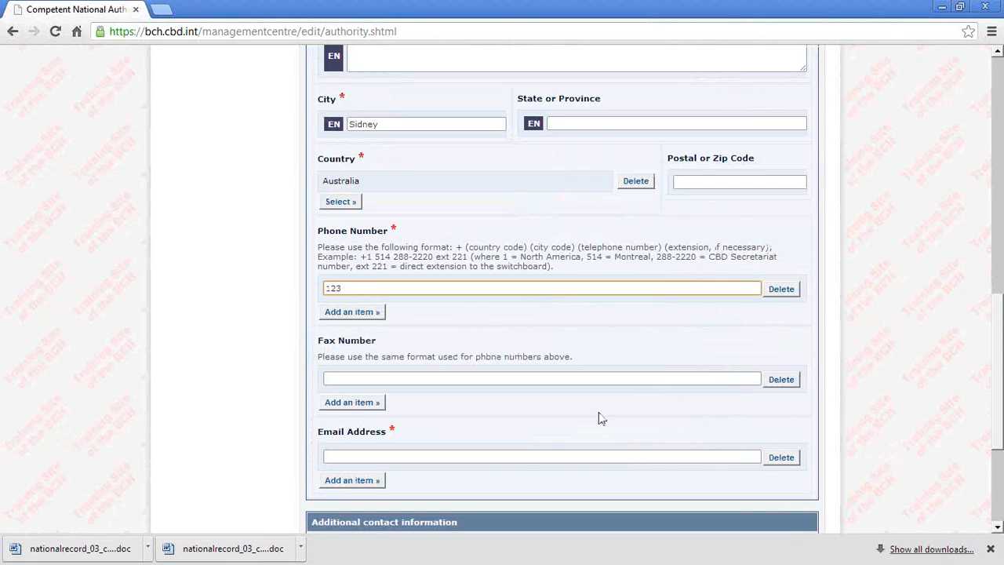
click(387, 456)
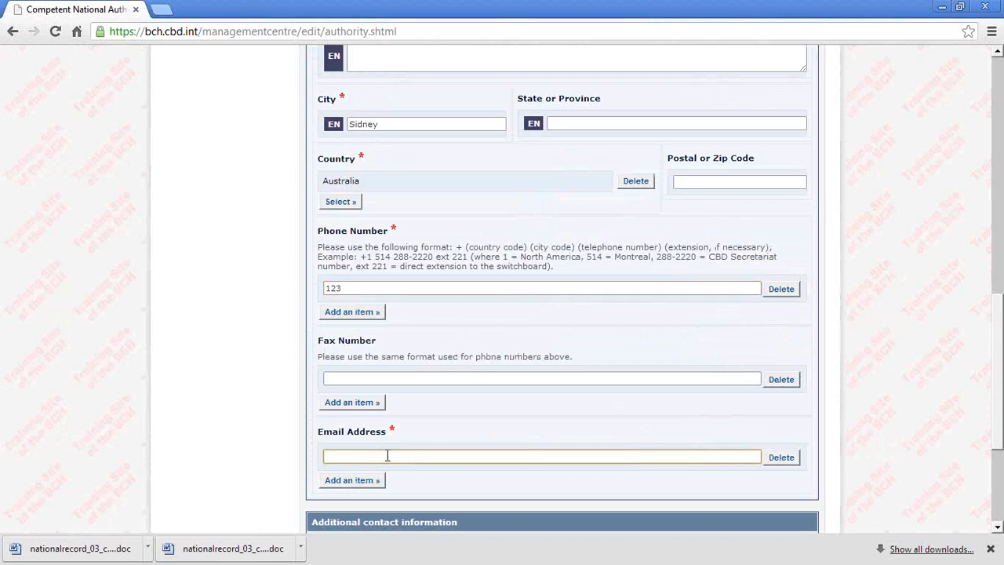
text(e)
key(BackSpace)
text(hea)
key(BackSpace)
text(ah)
key(BackSpace)
text(lth@a.com)
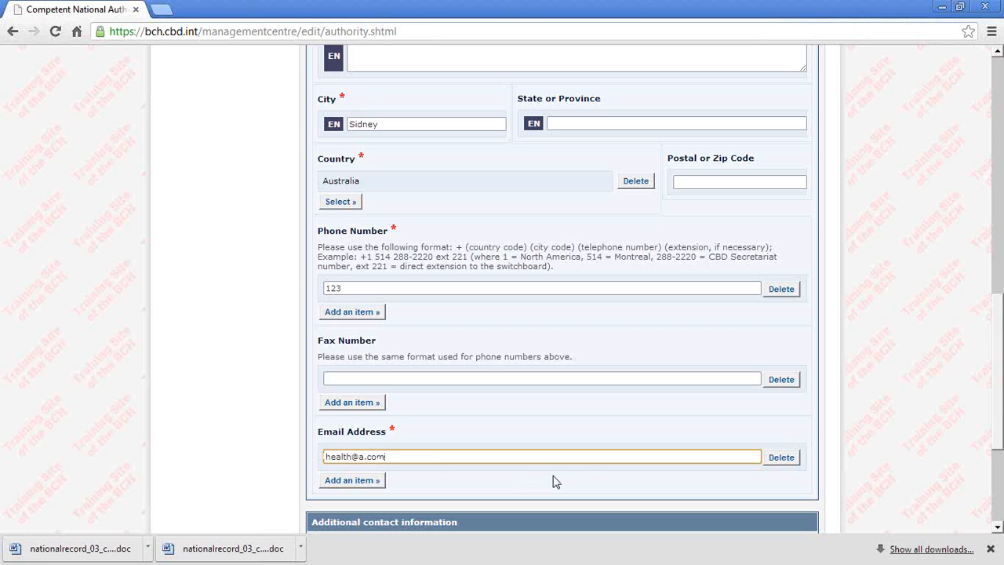
Step: Add a blank second email address entry to the coordinates, and delete it again
scroll(554, 481, down, 1)
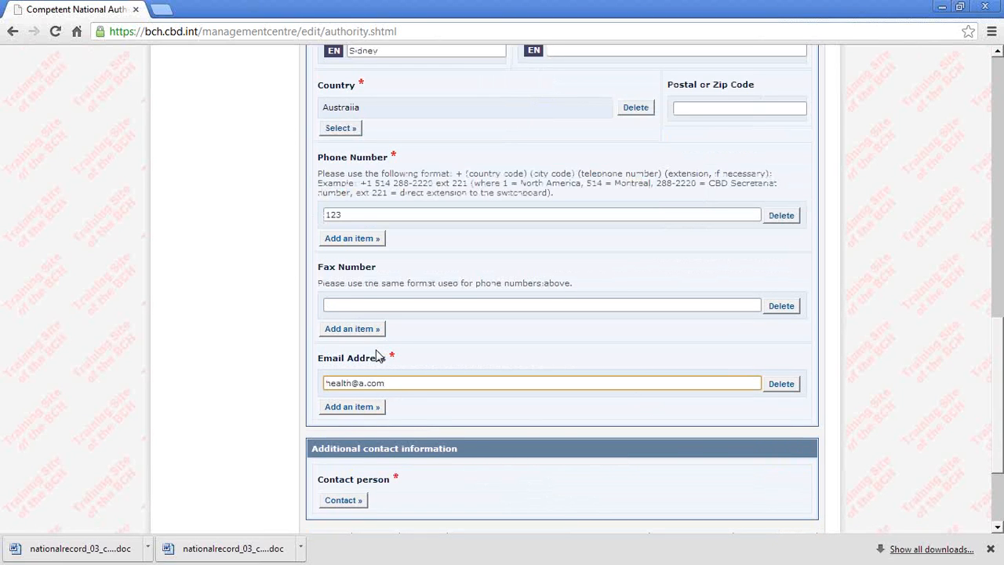
click(357, 409)
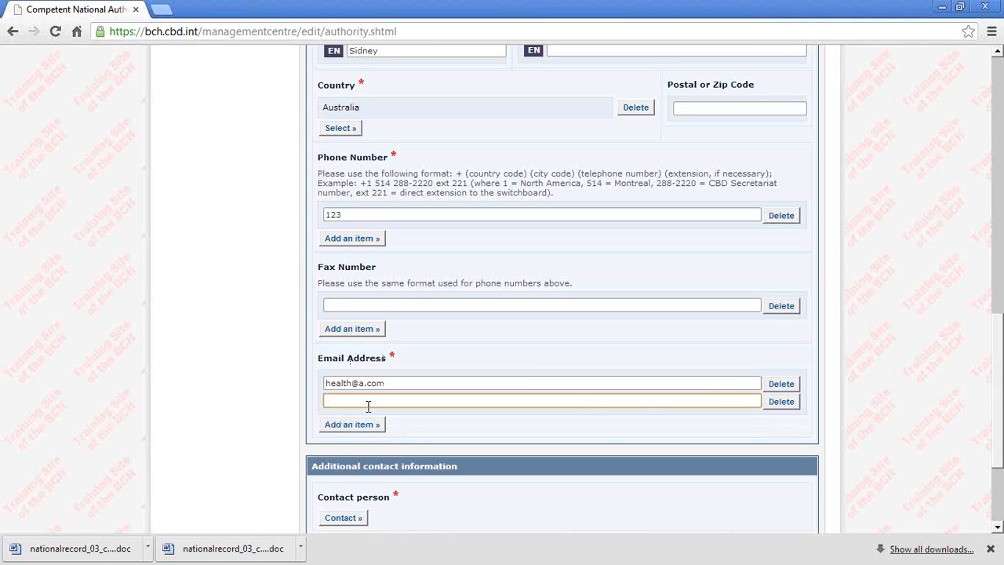
click(787, 403)
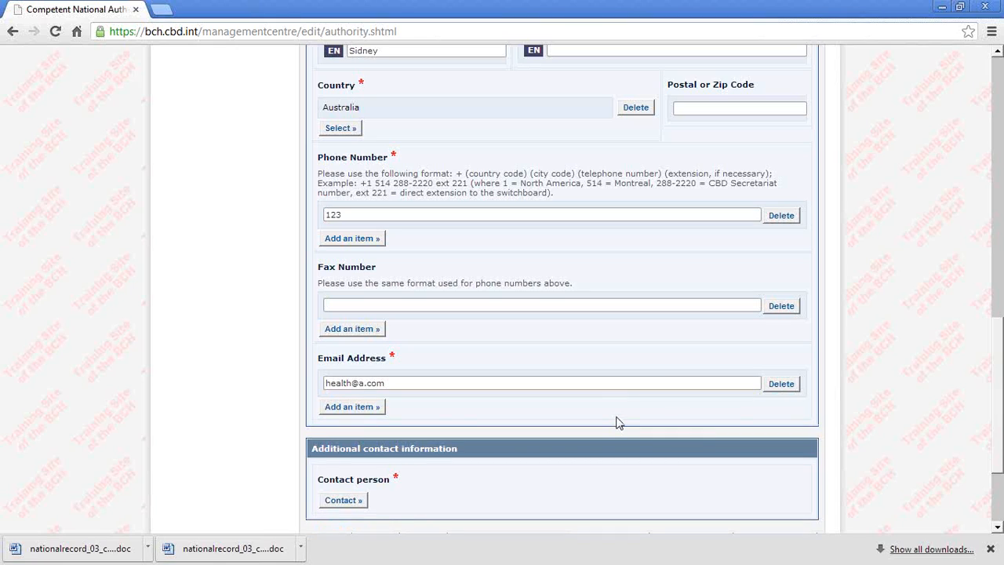
Step: Set the contact person to the existing Office of the Gene Technology Regulator (OGTR) contact record
scroll(616, 423, down, 2)
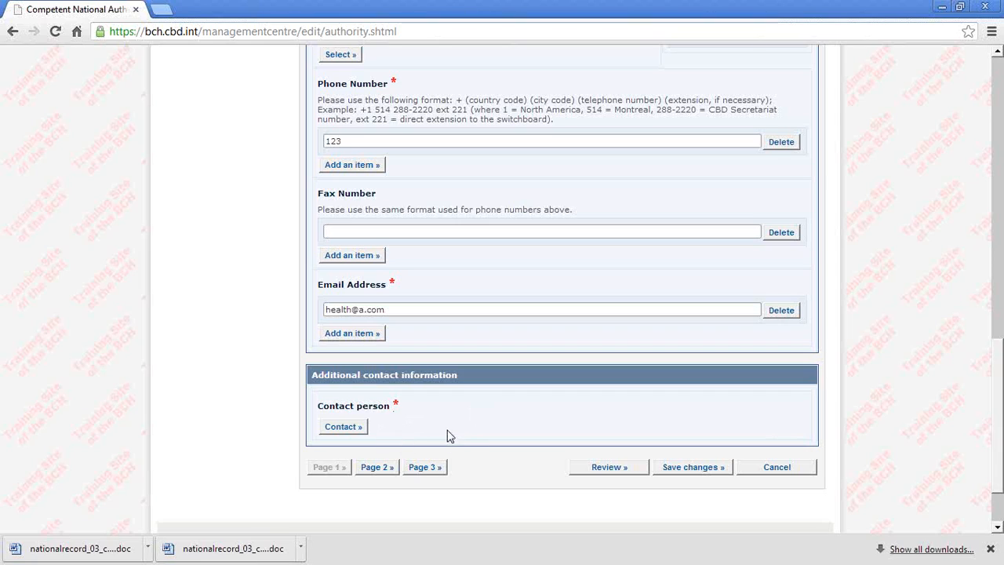
click(346, 430)
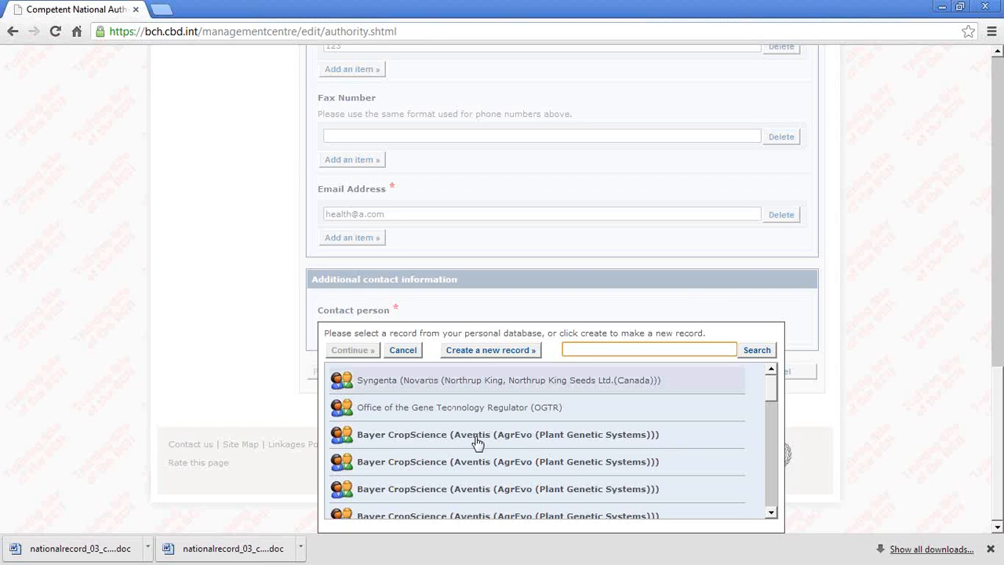
click(408, 446)
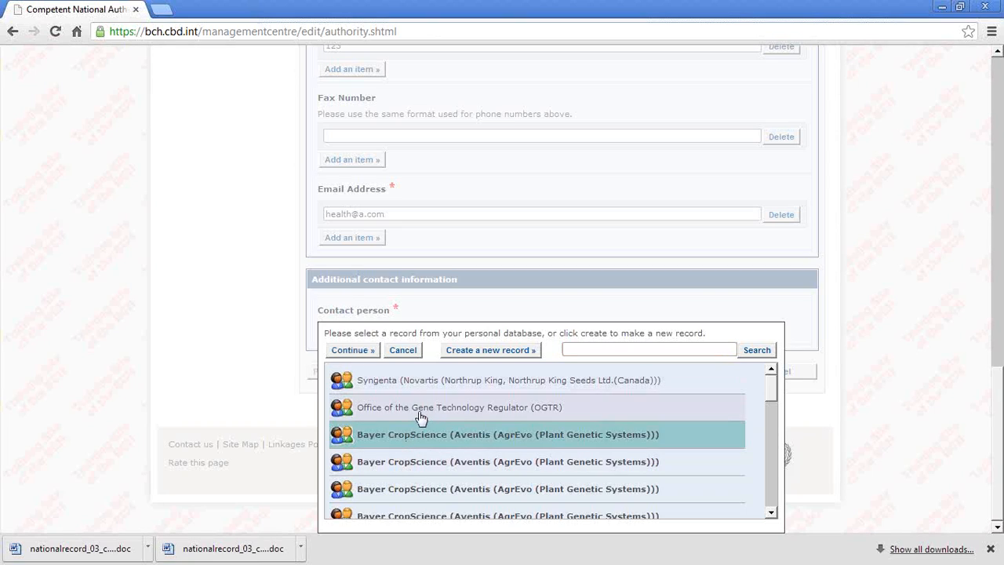
click(421, 414)
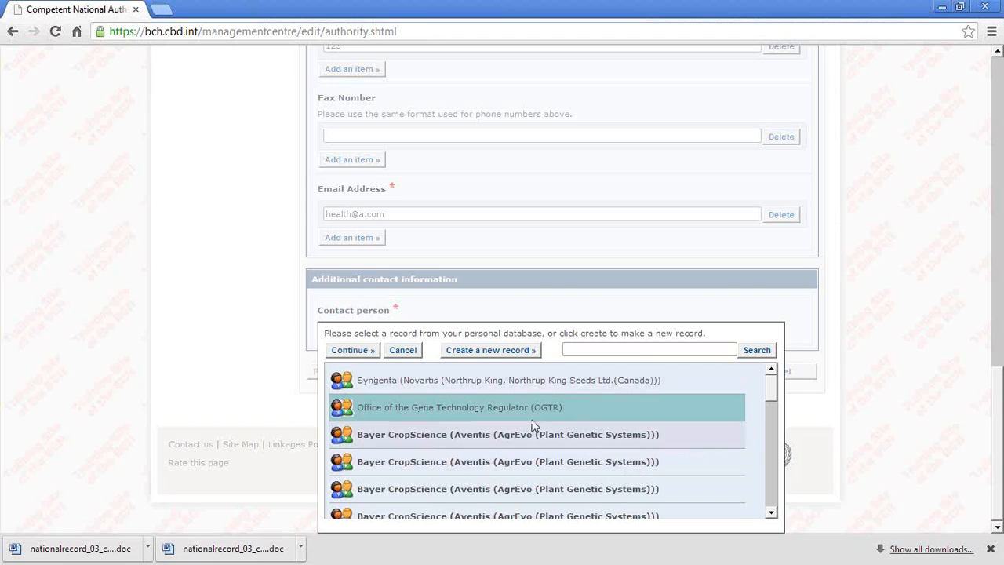
click(355, 351)
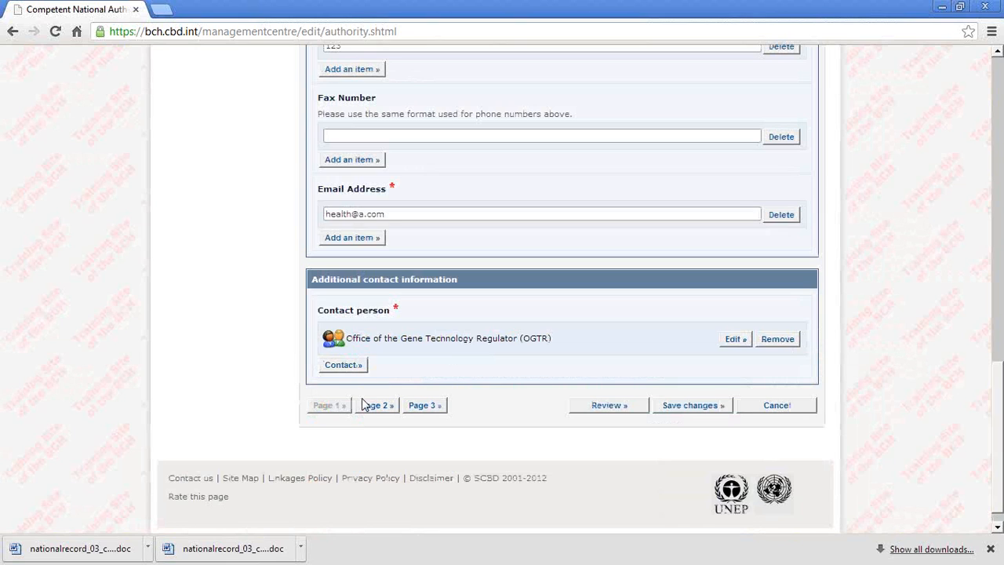
scroll(520, 487, up, 12)
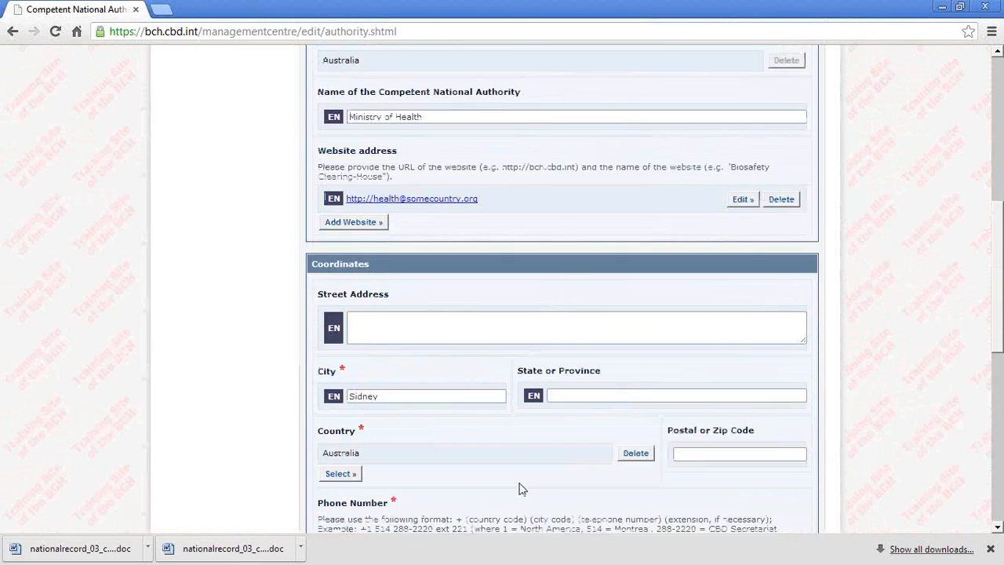
scroll(773, 502, down, 1)
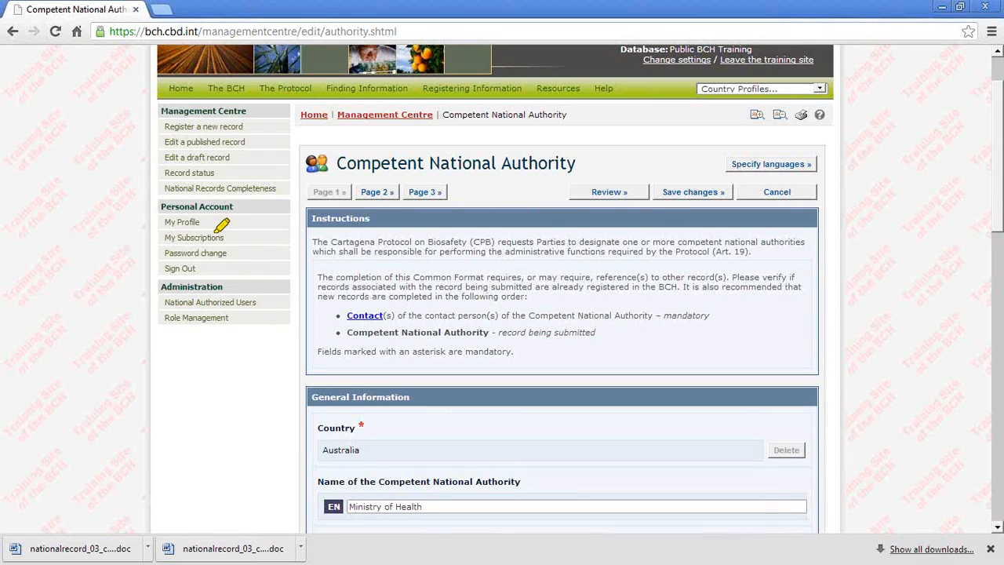
mouse_move(338, 177)
mouse_down()
mouse_move(403, 209)
mouse_move(335, 162)
mouse_up()
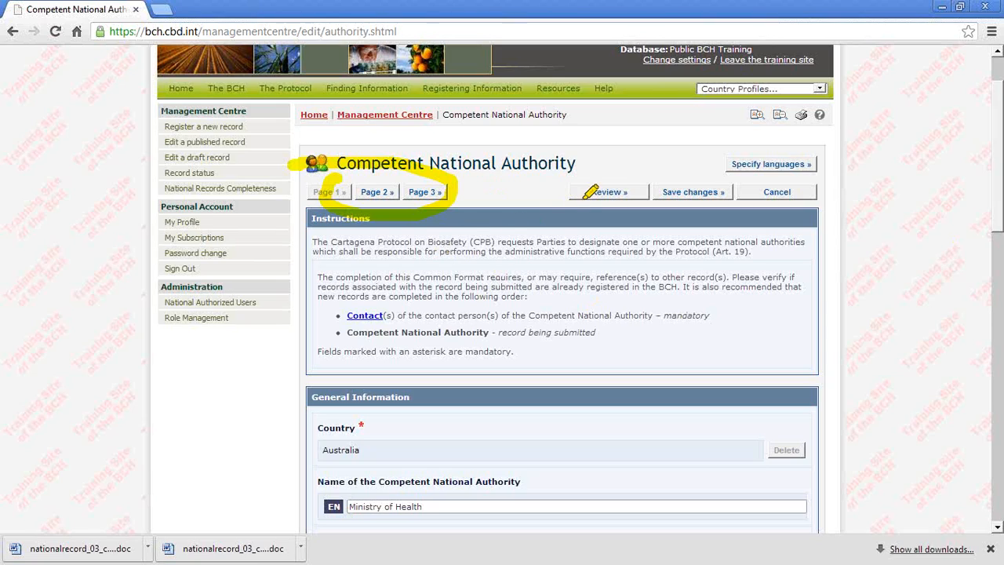
mouse_move(627, 168)
mouse_down()
mouse_move(617, 196)
mouse_move(740, 196)
mouse_move(792, 170)
mouse_move(617, 167)
mouse_up()
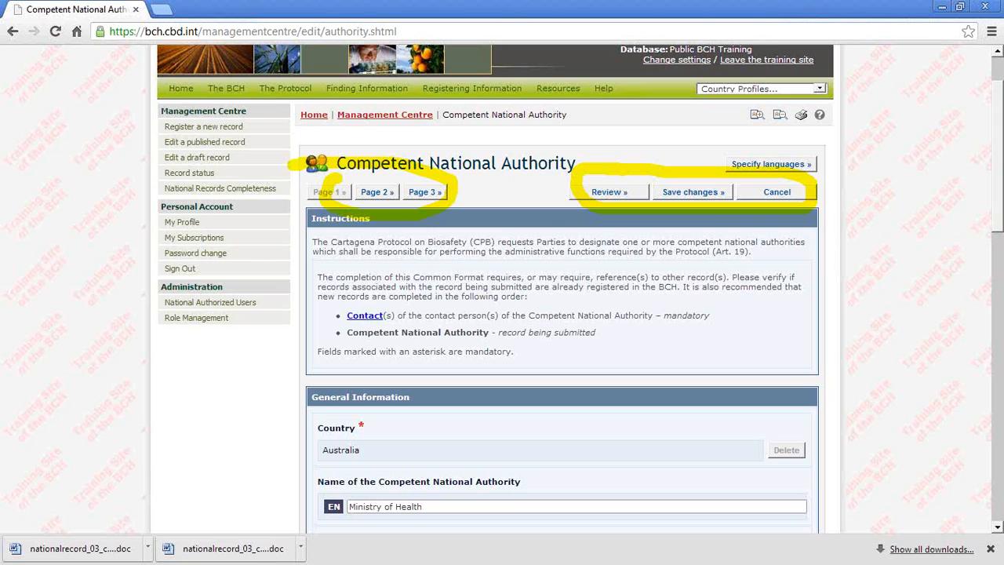
key(Escape)
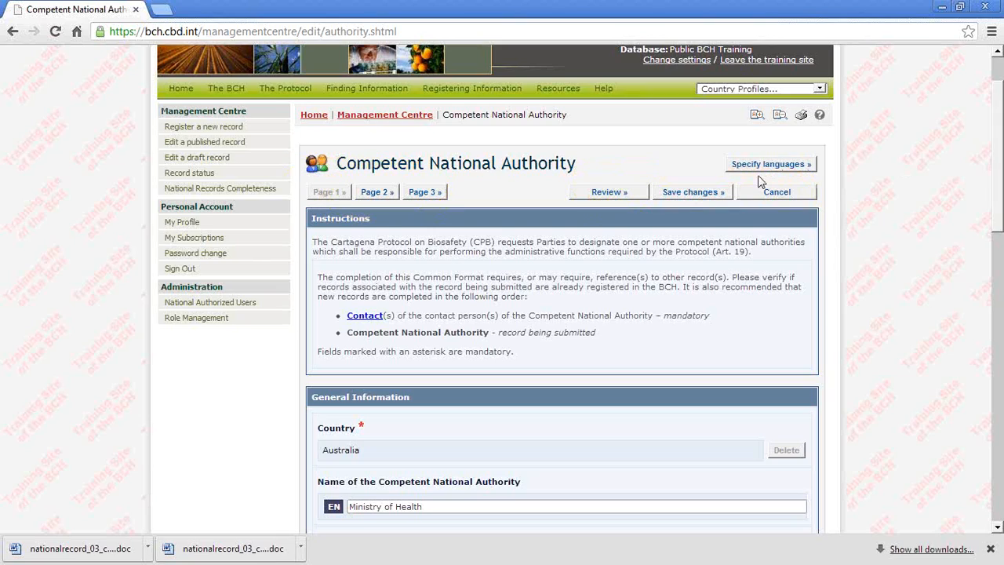
Step: Review the record, and complete its mandatory regulatory fields with all functions pursuant to the Cartagena Protocol on Biosafety and all types of organisms
click(616, 197)
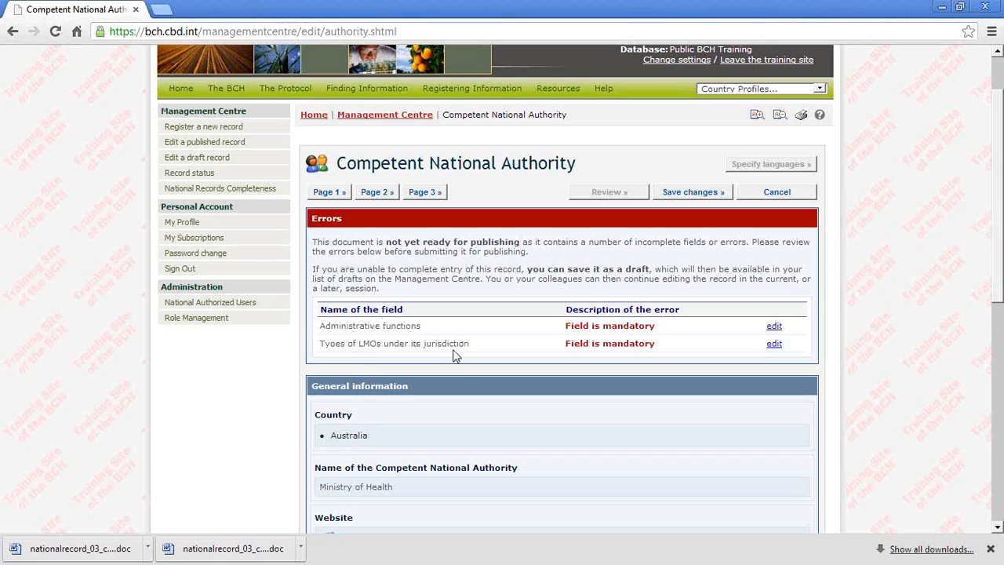
click(775, 328)
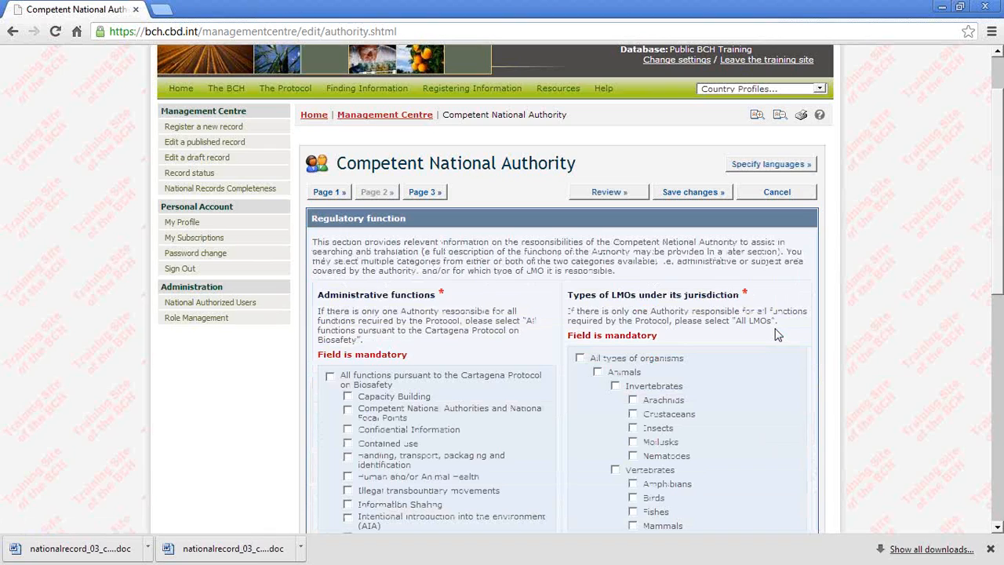
scroll(777, 335, down, 1)
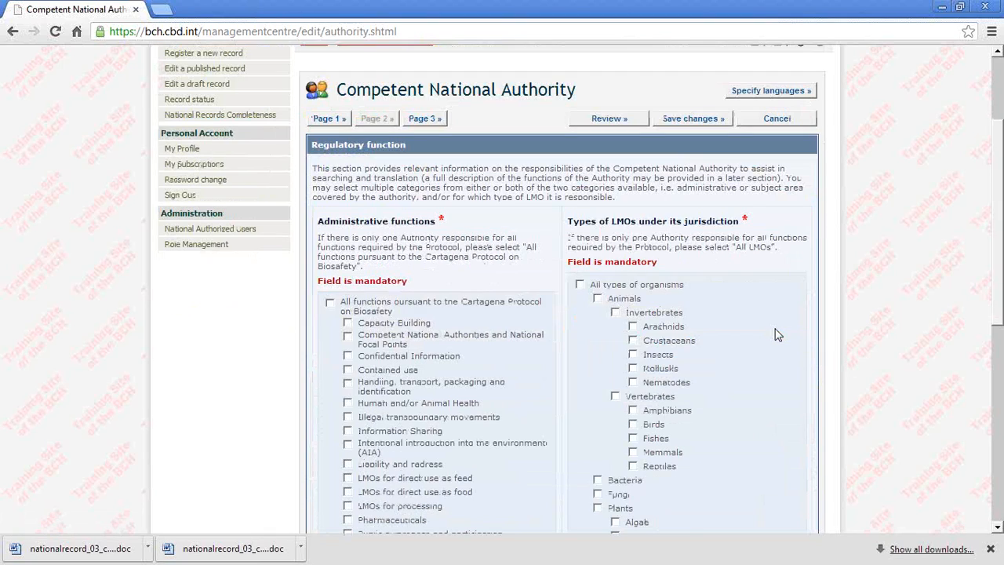
scroll(776, 335, down, 1)
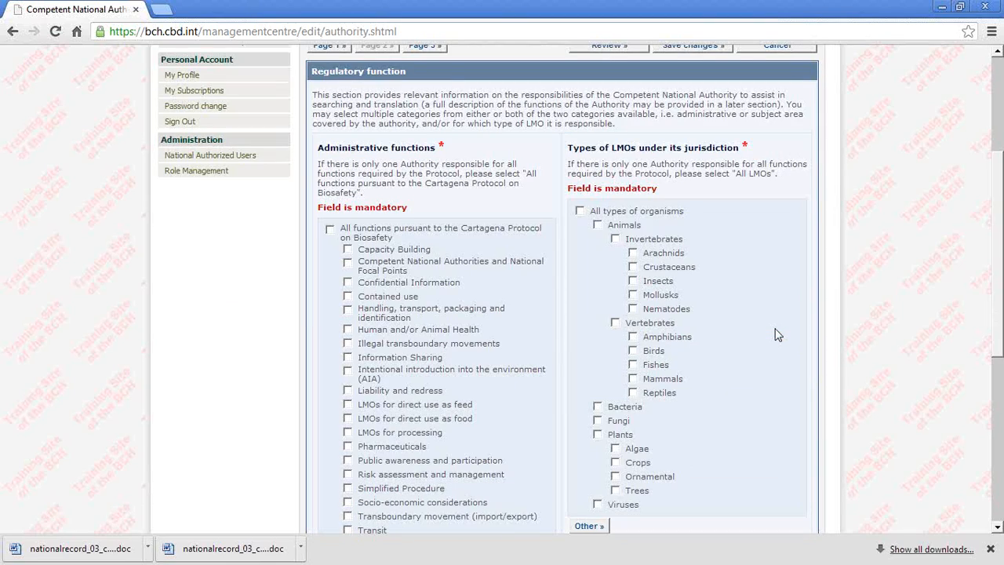
scroll(754, 330, down, 1)
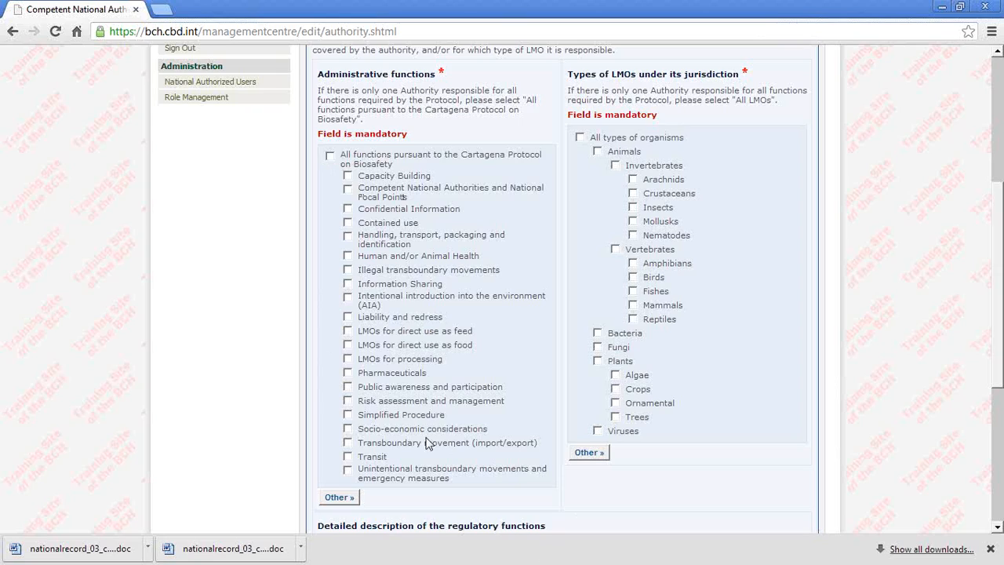
click(331, 161)
scroll(691, 401, down, 2)
scroll(691, 401, up, 4)
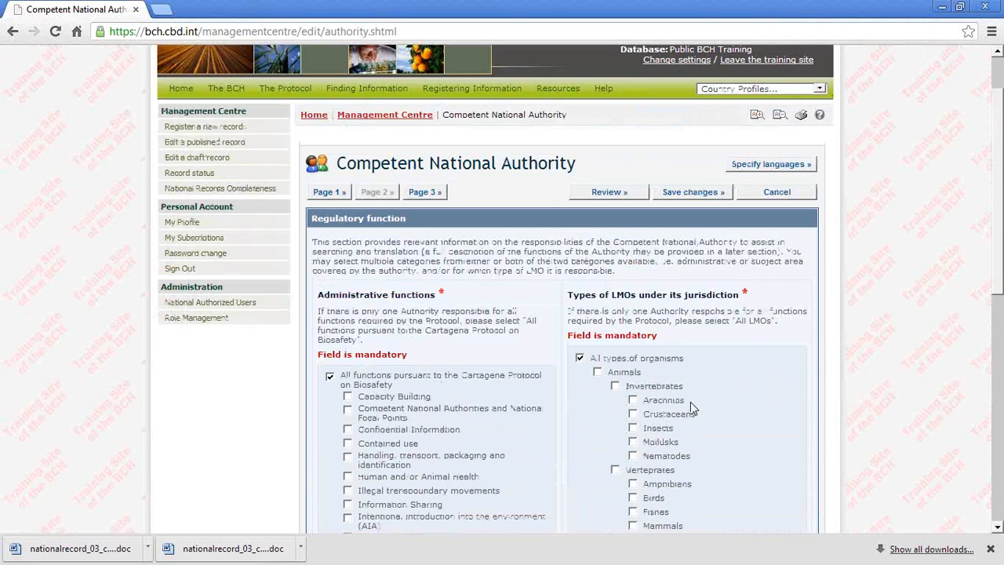
Step: Review the Competent National Authority record again and save it as a draft
click(612, 194)
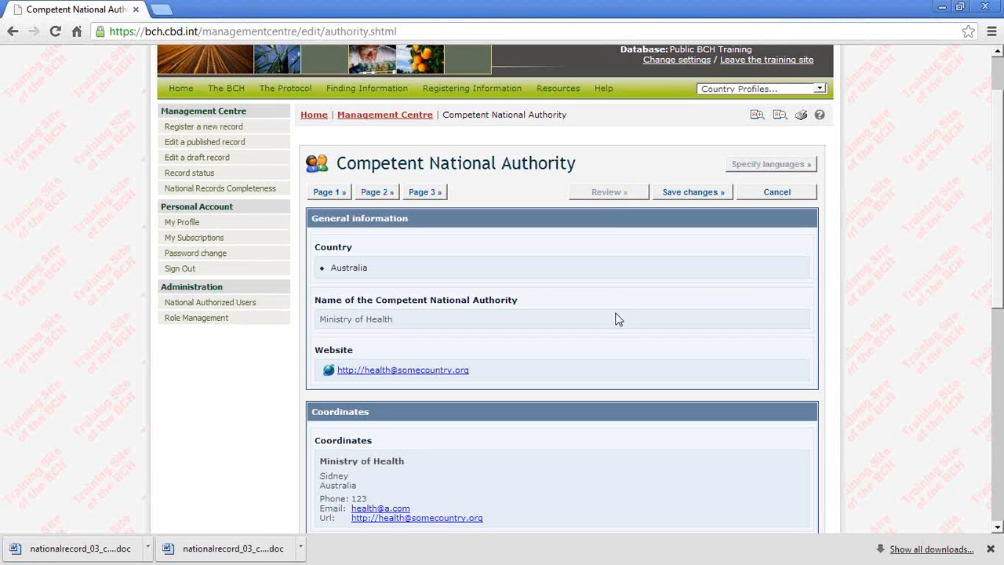
click(679, 193)
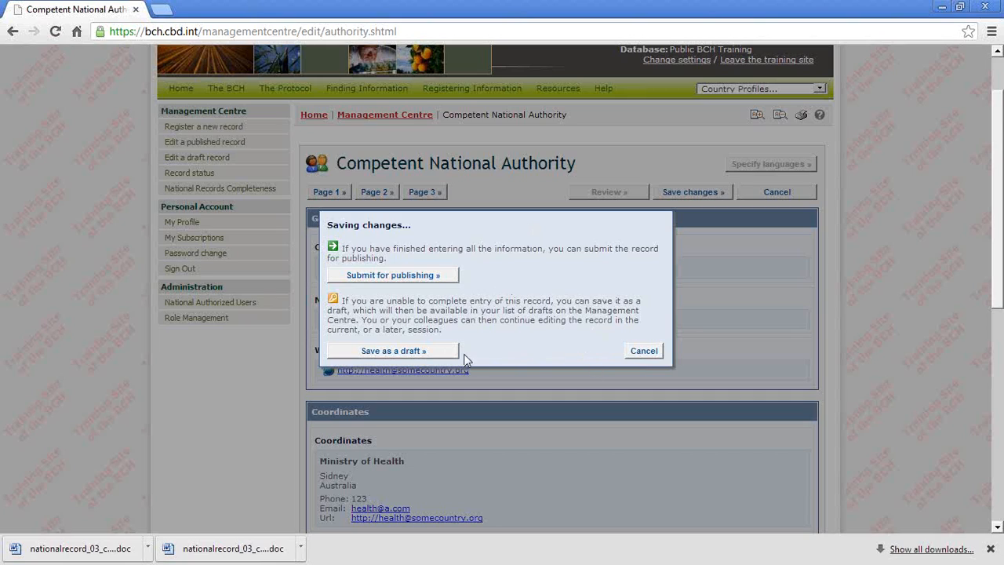
click(377, 354)
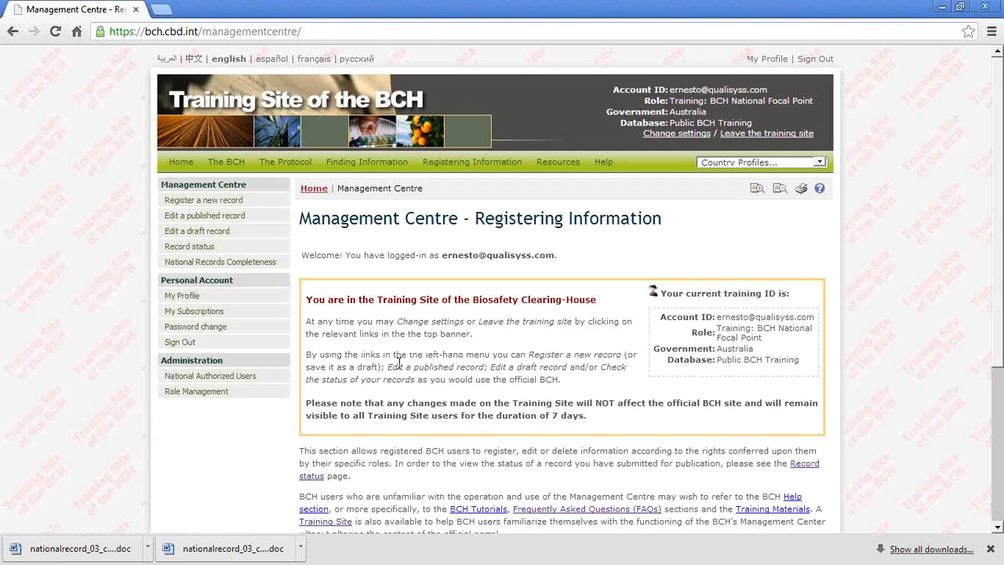
Step: Open the Ministry of Health Competent National Authority record for editing from the list of draft records
scroll(399, 363, down, 1)
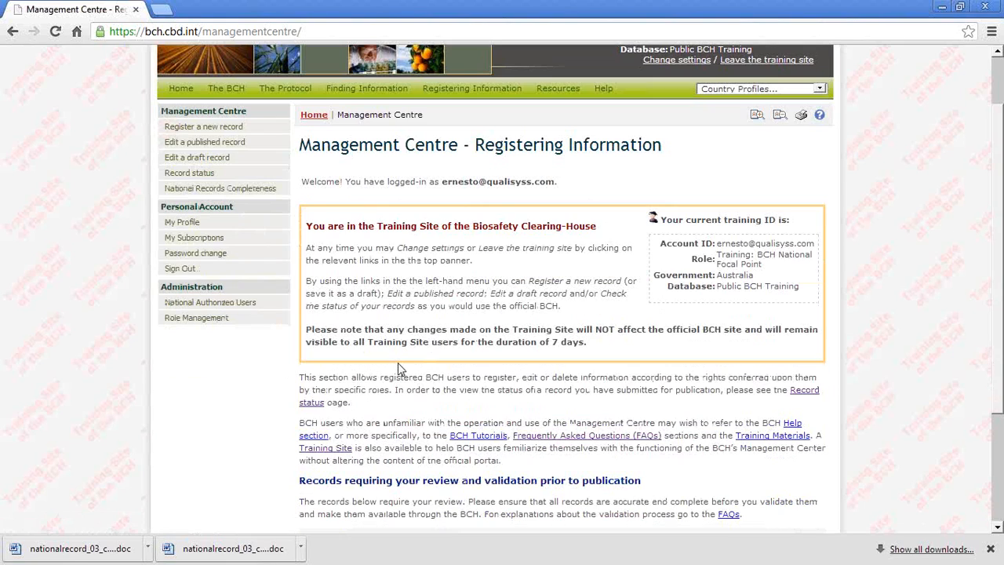
scroll(399, 362, down, 4)
scroll(398, 362, up, 4)
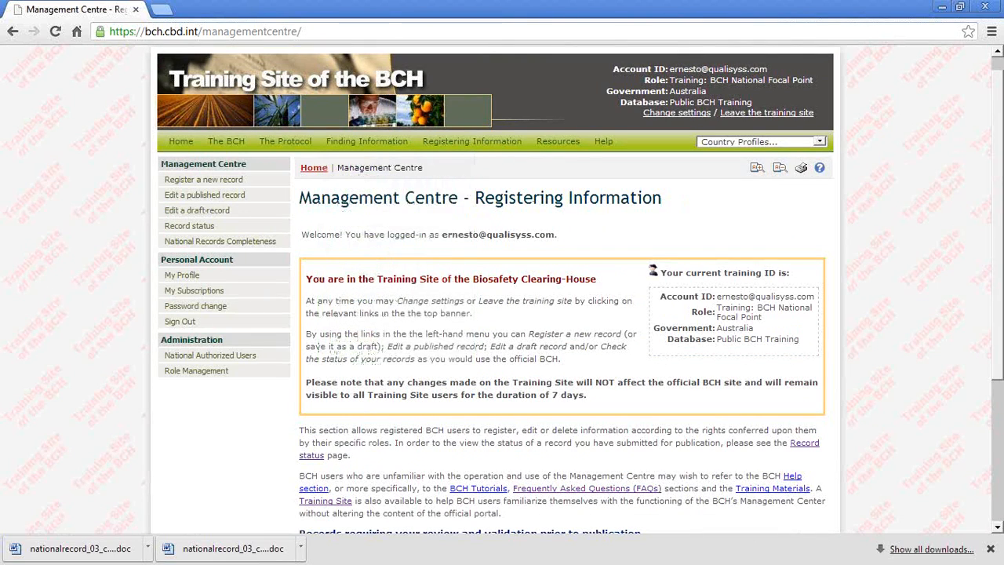
click(177, 210)
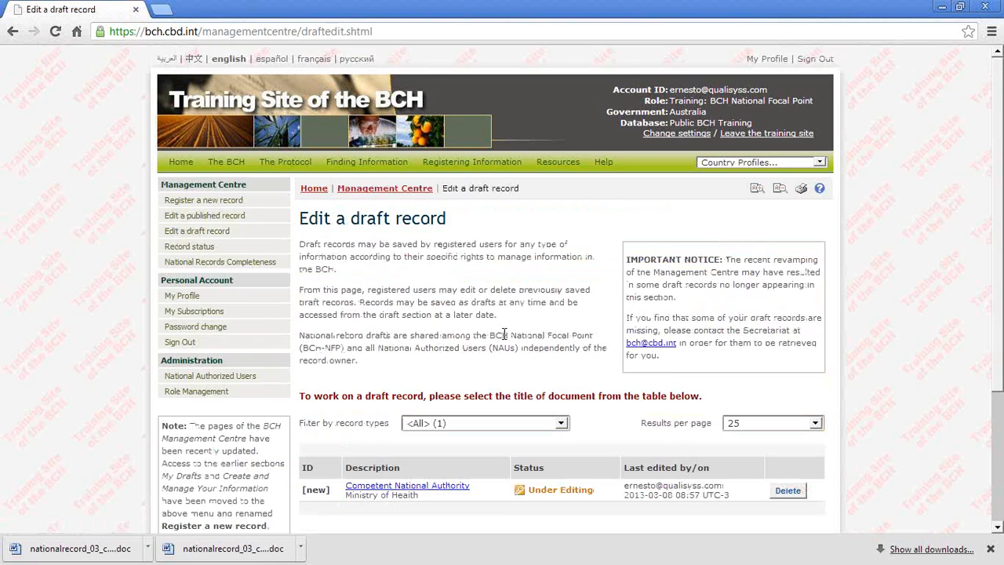
scroll(504, 335, down, 1)
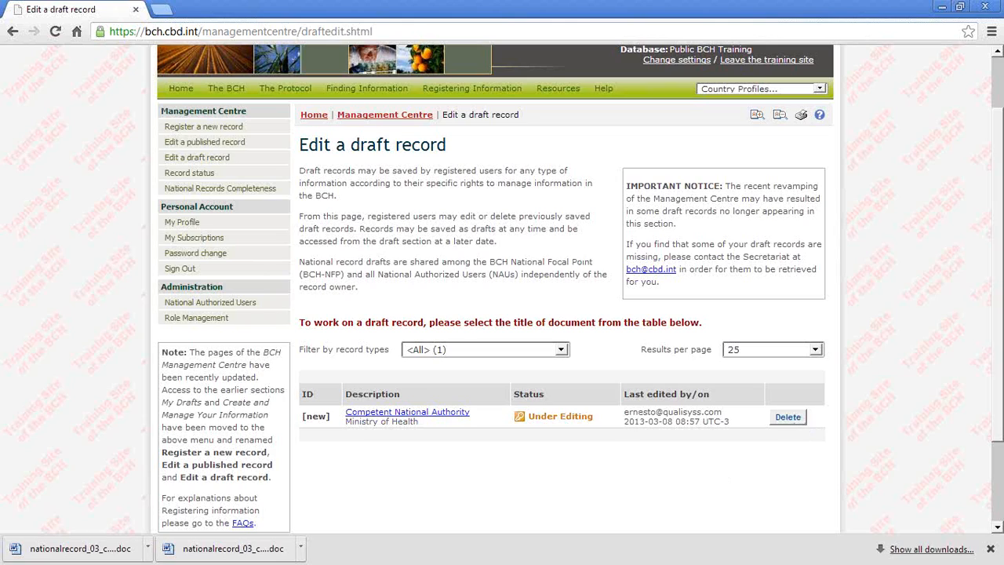
click(415, 413)
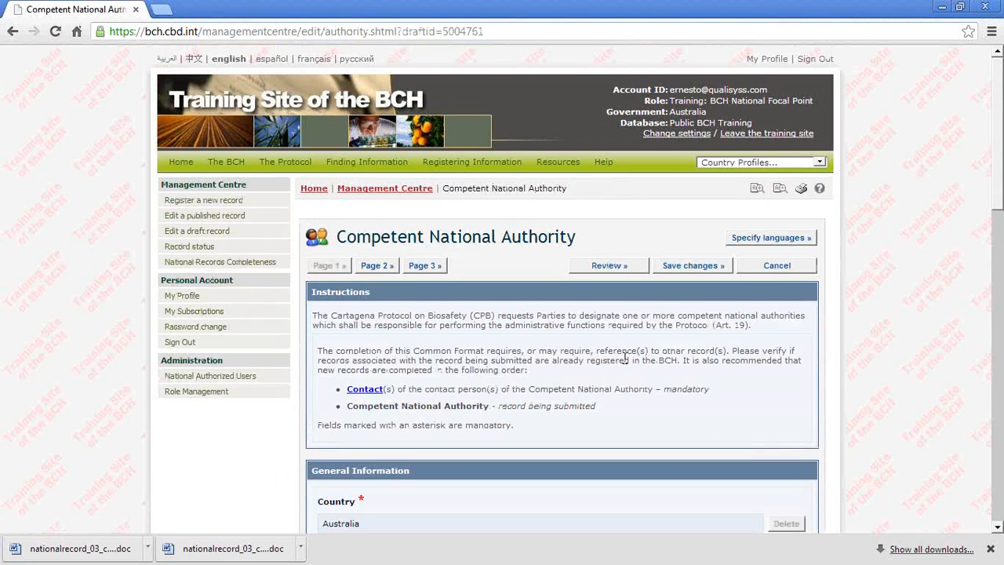
Step: Submit the Ministry of Health Competent National Authority record for publishing and check its status on the record details page
scroll(625, 361, down, 2)
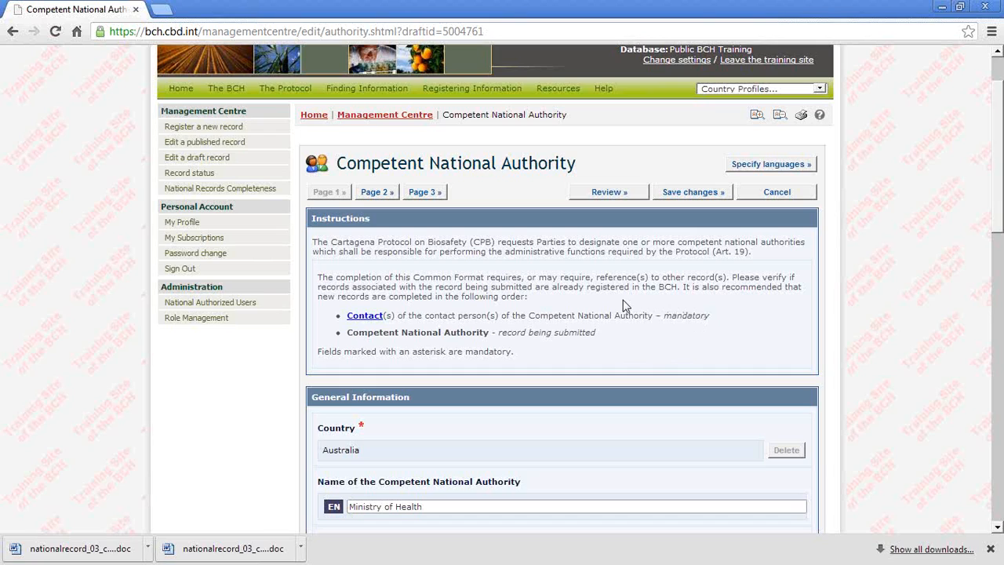
scroll(626, 306, up, 2)
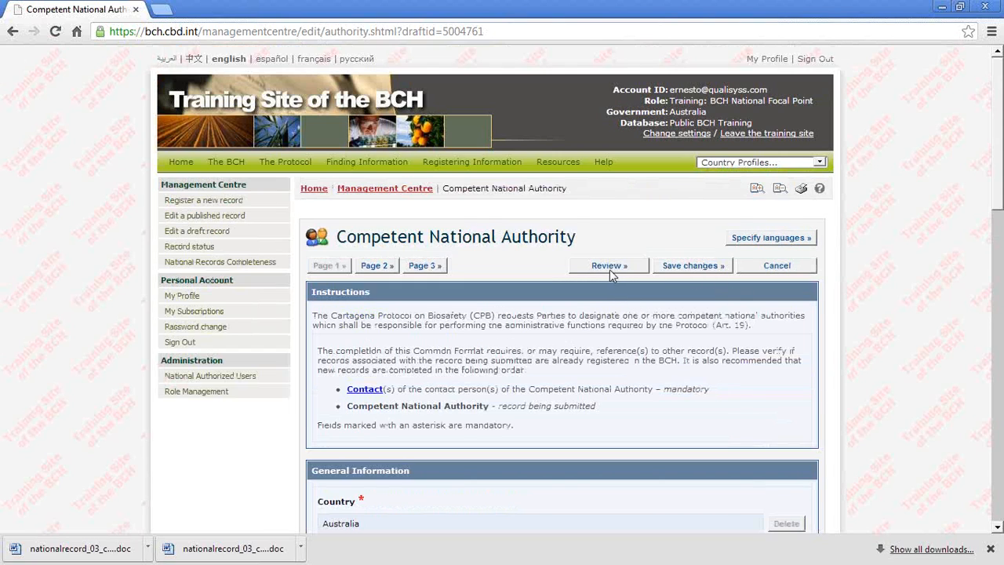
click(672, 266)
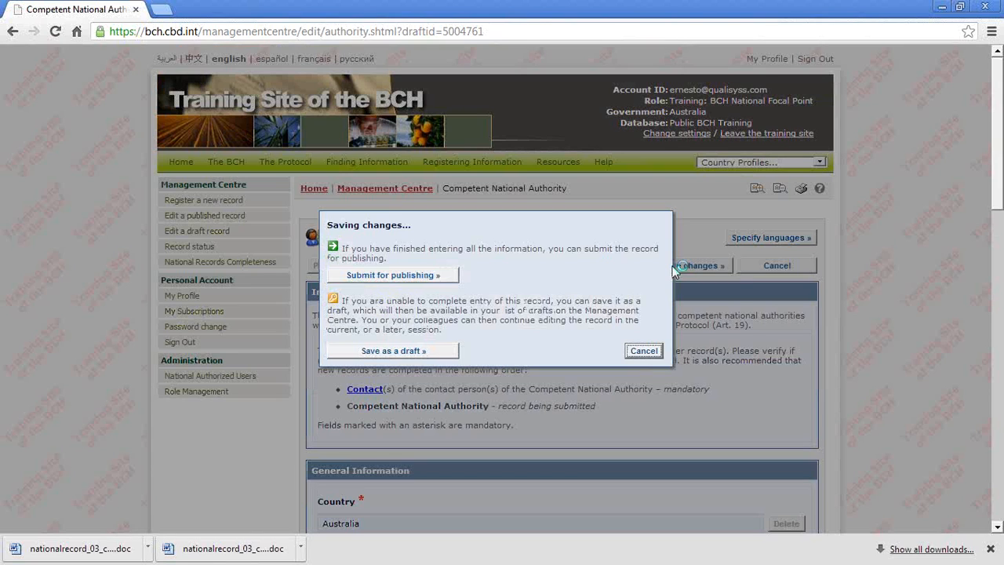
click(392, 283)
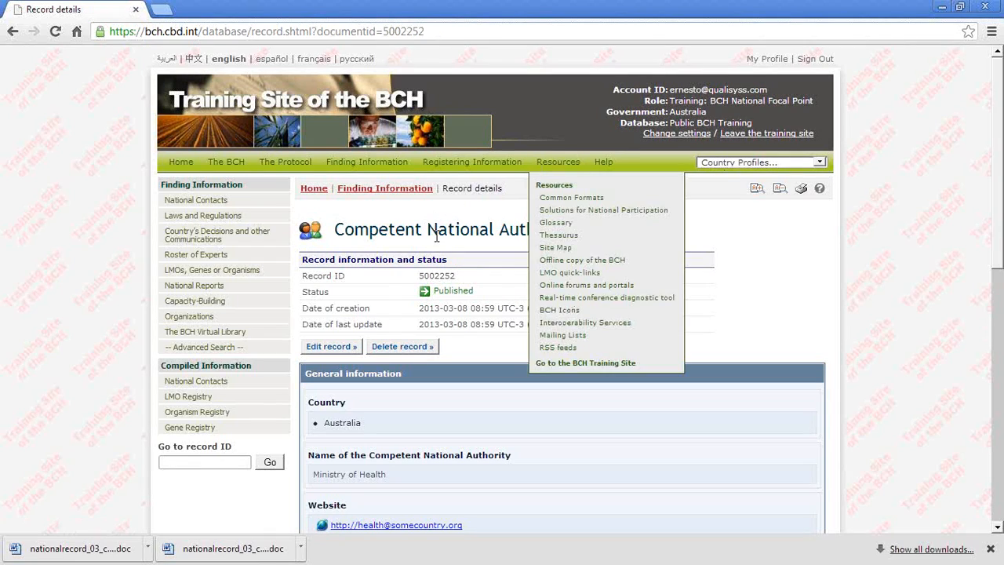
triple_click(480, 290)
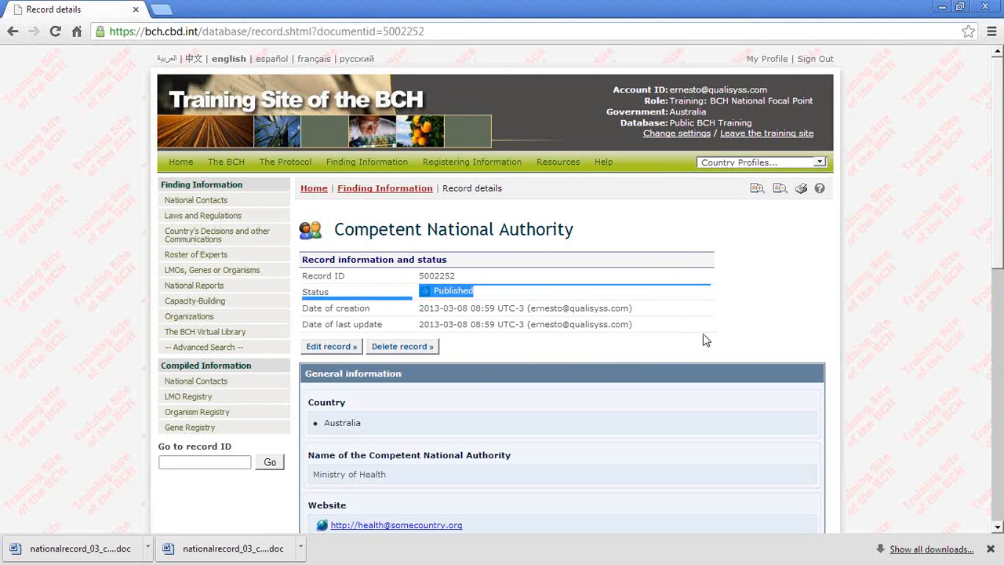
Step: Start deleting the published Ministry of Health record, and cancel the deletion at the confirmation
scroll(703, 339, down, 1)
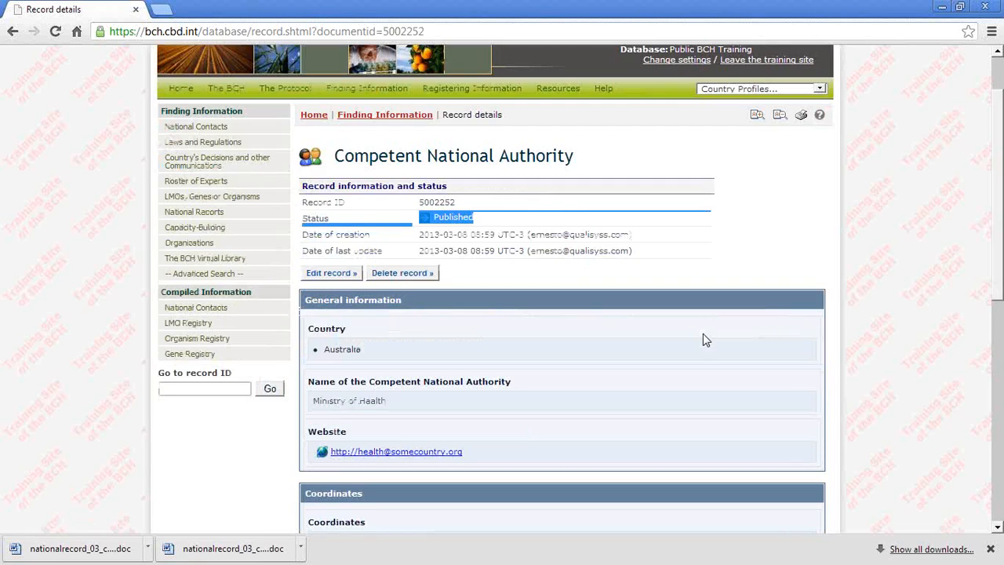
click(431, 276)
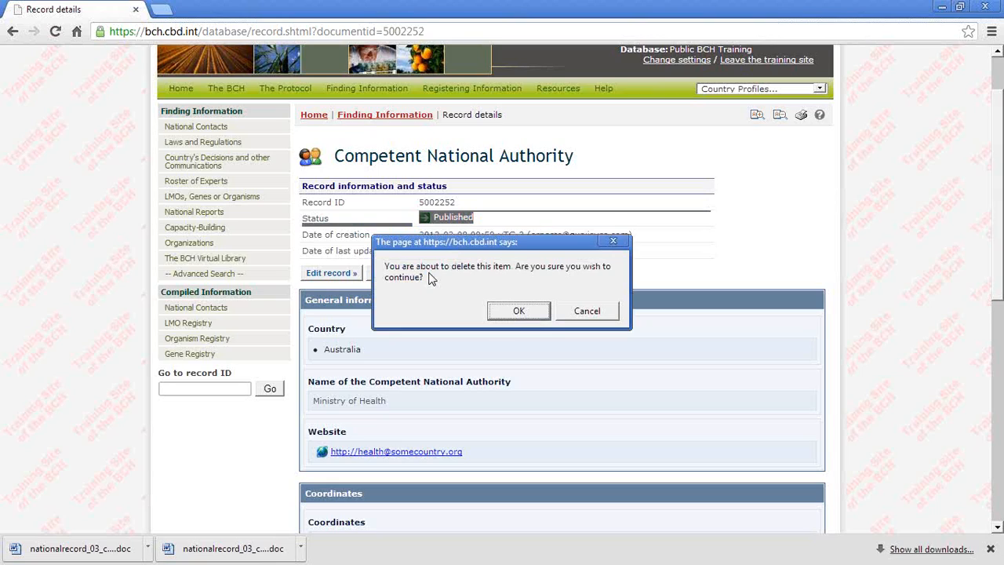
click(579, 312)
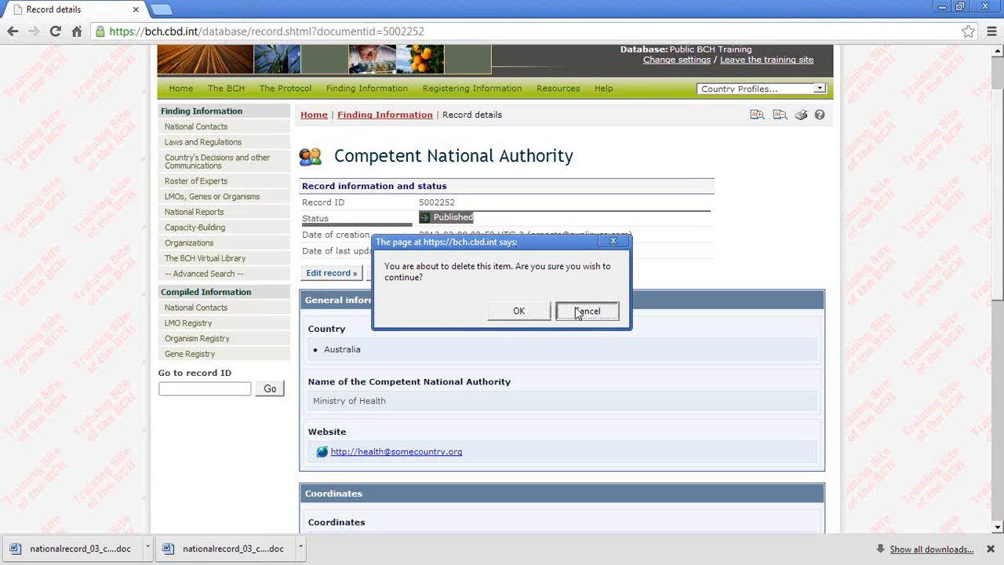
click(578, 312)
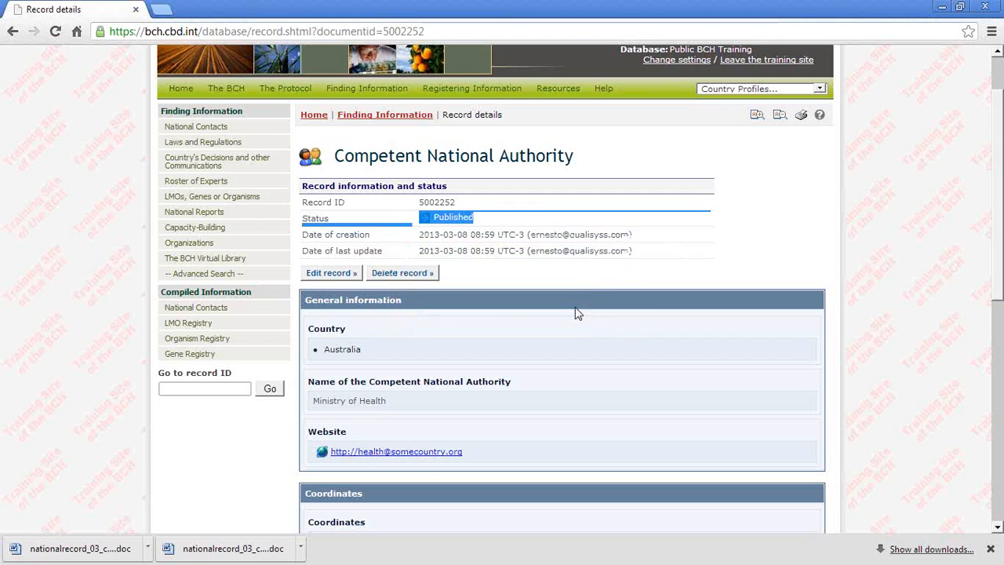
Step: Open the published Ministry of Health record for editing, and cancel the edit to return to the Management Centre
click(332, 277)
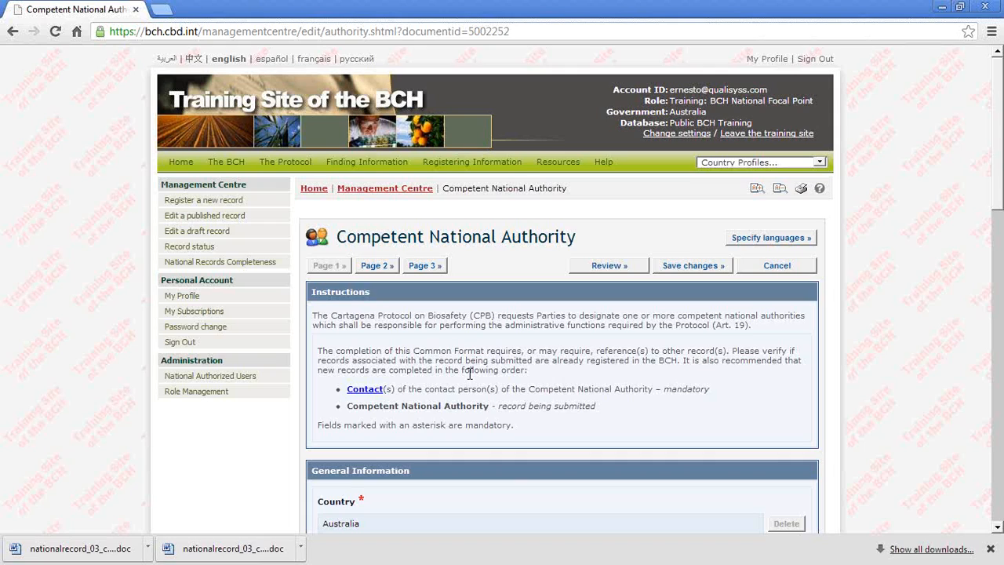
click(11, 33)
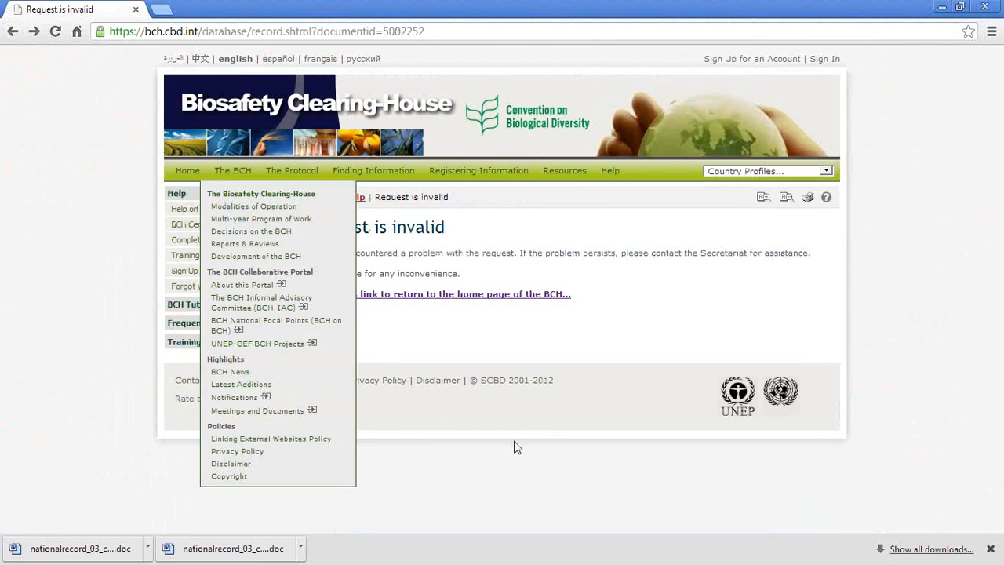
click(31, 32)
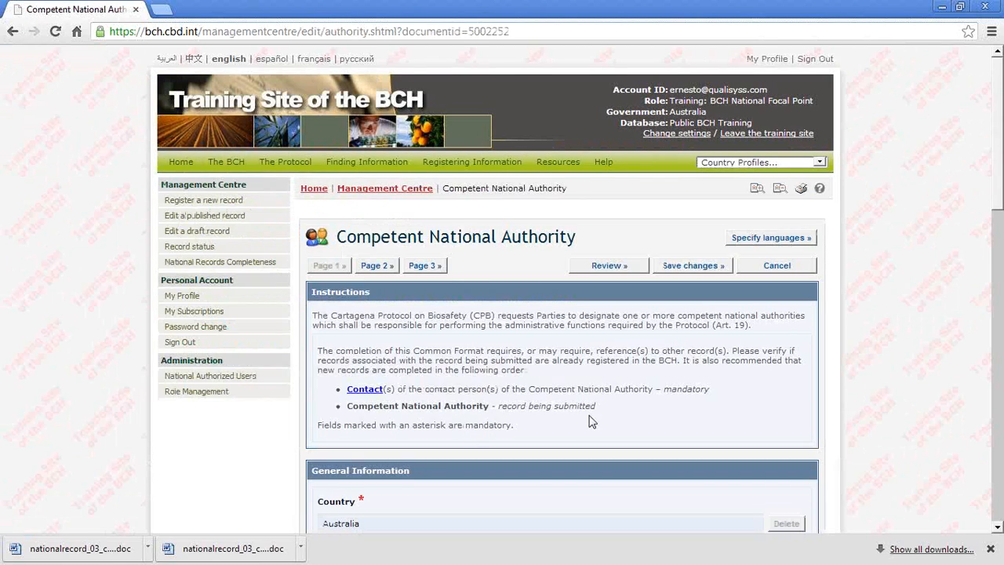
click(784, 267)
click(413, 330)
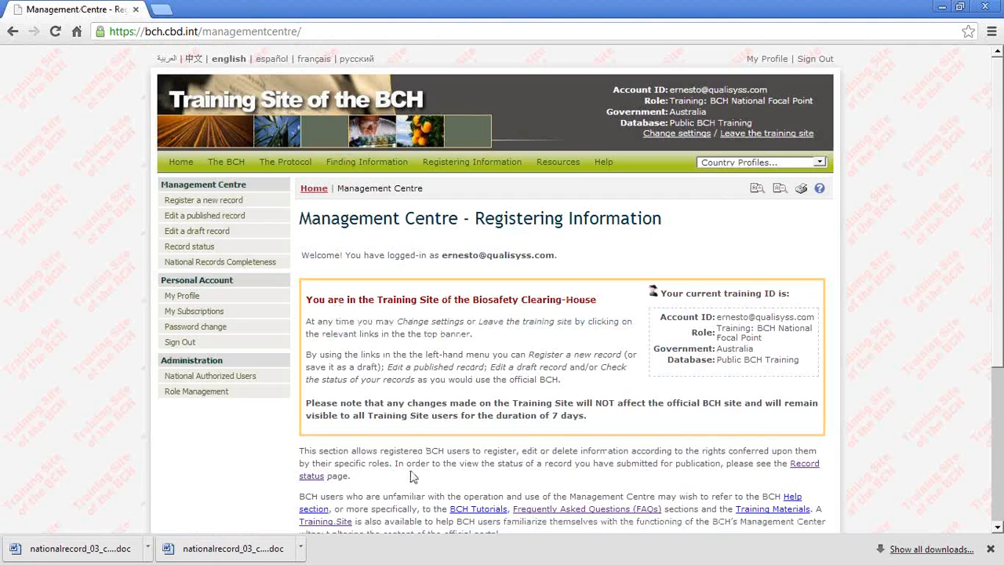
scroll(577, 418, down, 1)
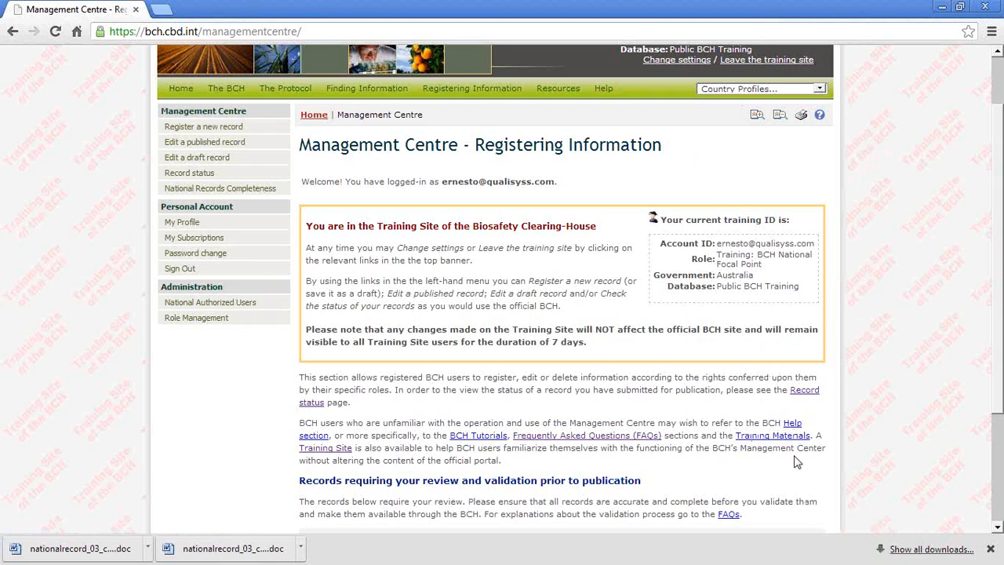
Step: Switch to the Internet Explorer window and try to enter the training site for Australia as a National Authorized User
key(alt+Tab)
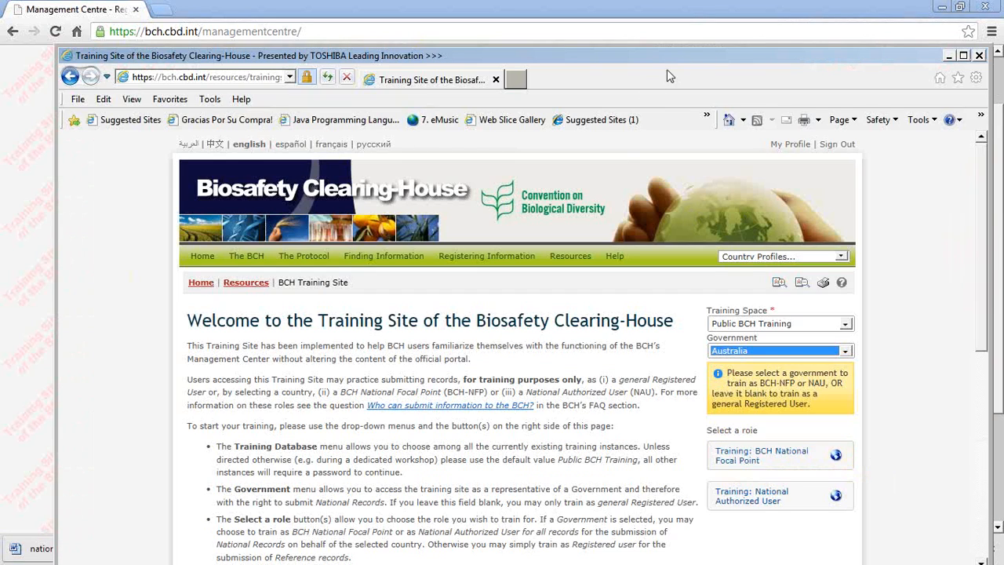
drag(686, 56, 672, 15)
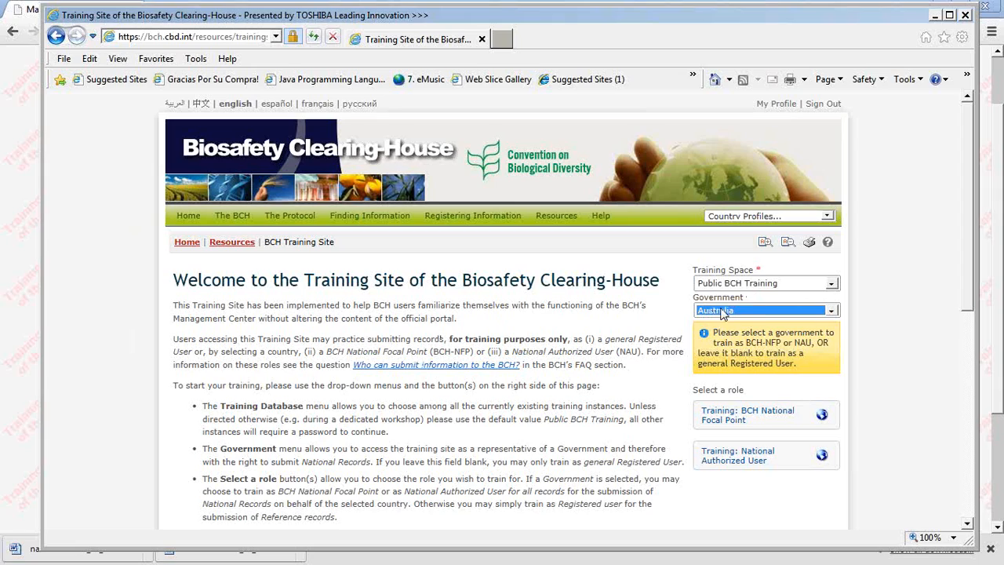
click(751, 461)
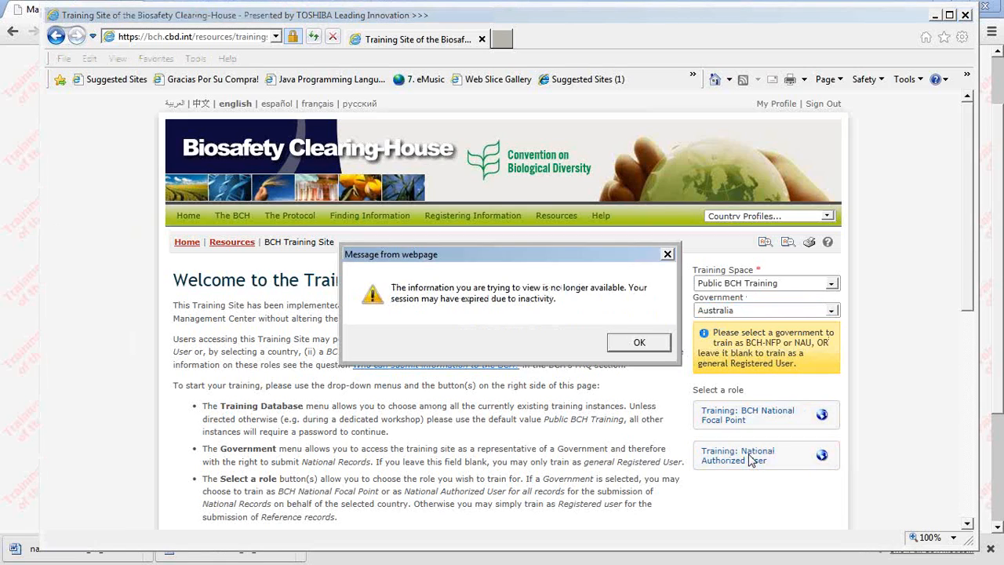
click(640, 343)
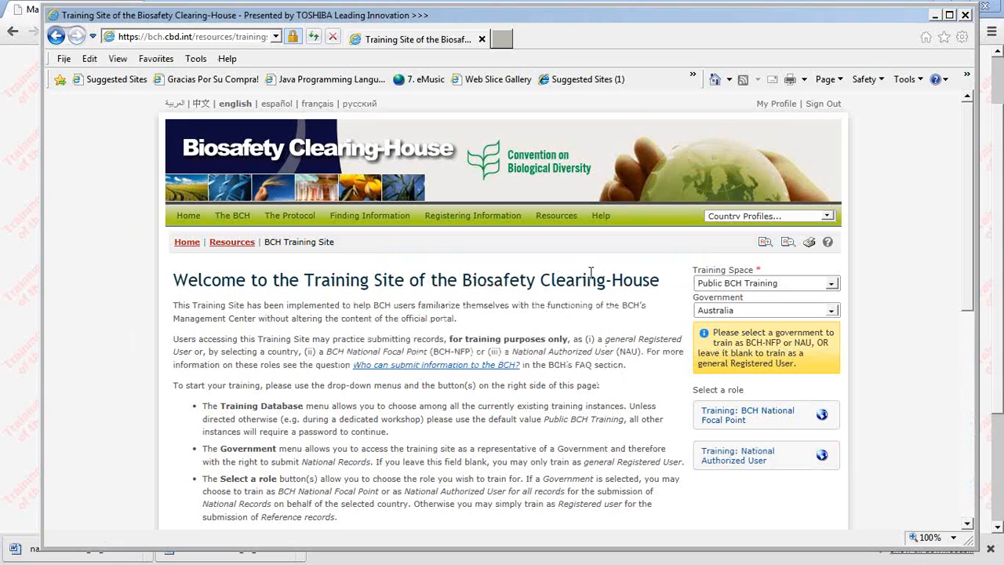
click(731, 457)
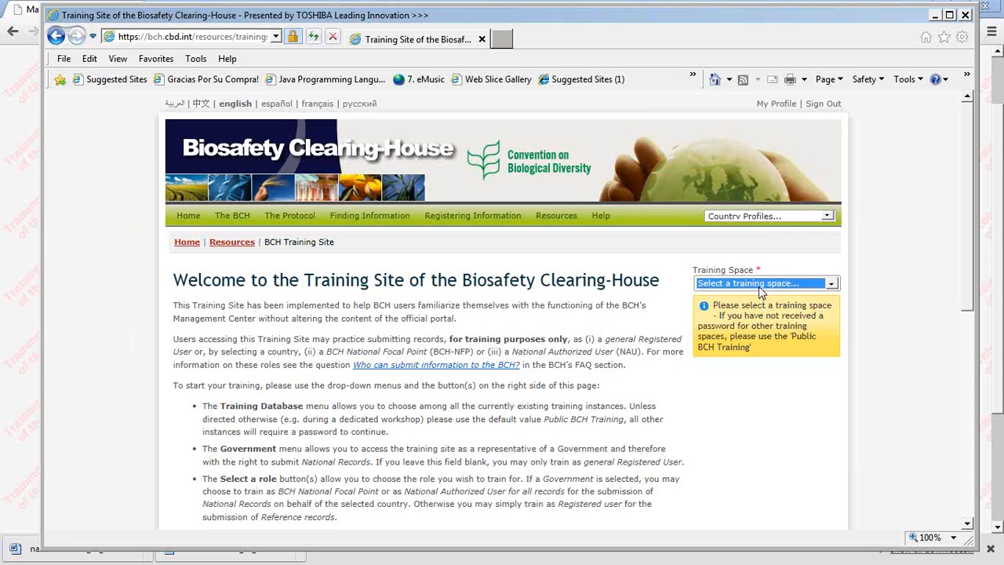
Step: Try to select a training space again on the training site's welcome page
click(835, 287)
click(835, 287)
click(835, 287)
click(835, 287)
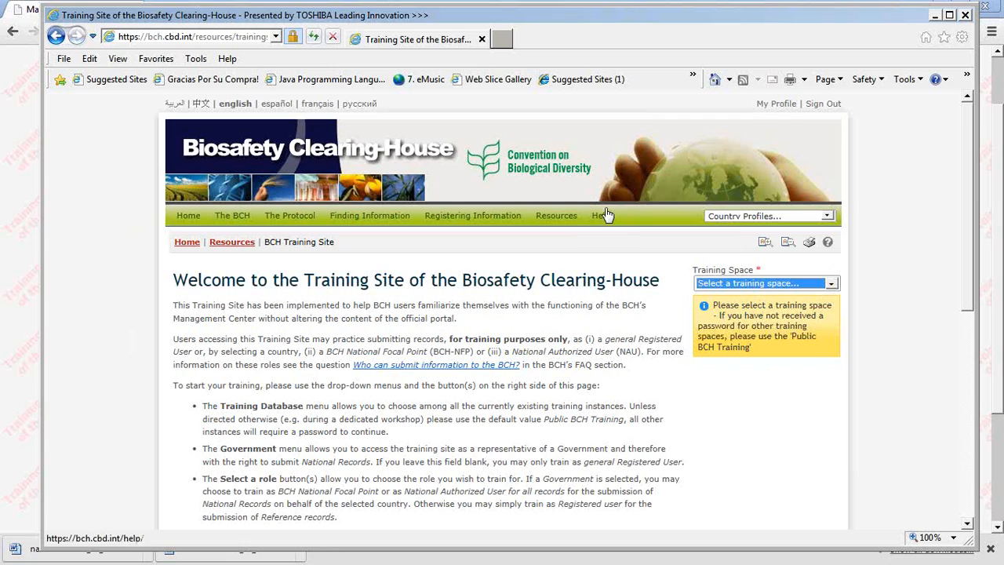
click(206, 37)
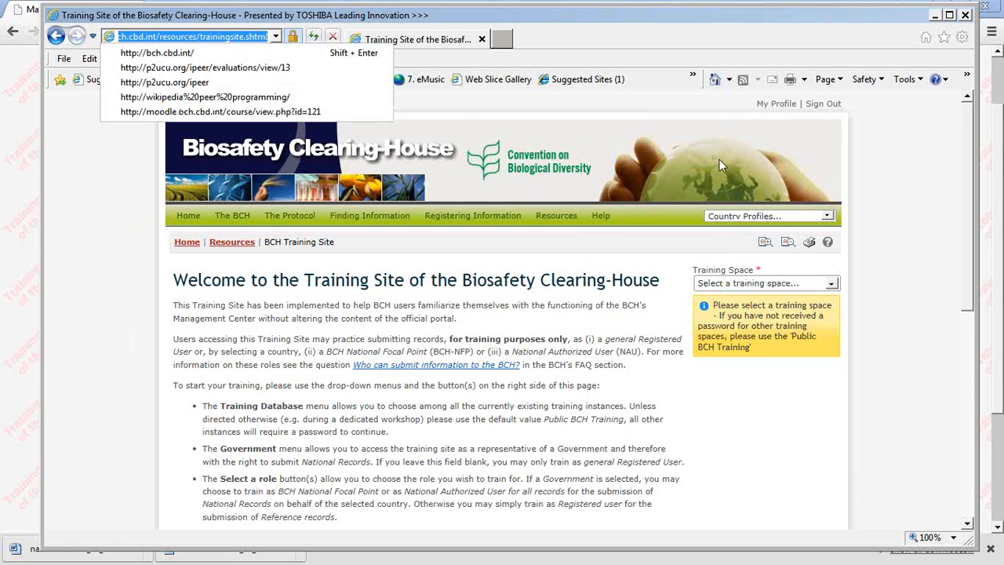
Step: Sign out of the Biosafety Clearing-House and sign in again with the registered email address and account password
click(823, 105)
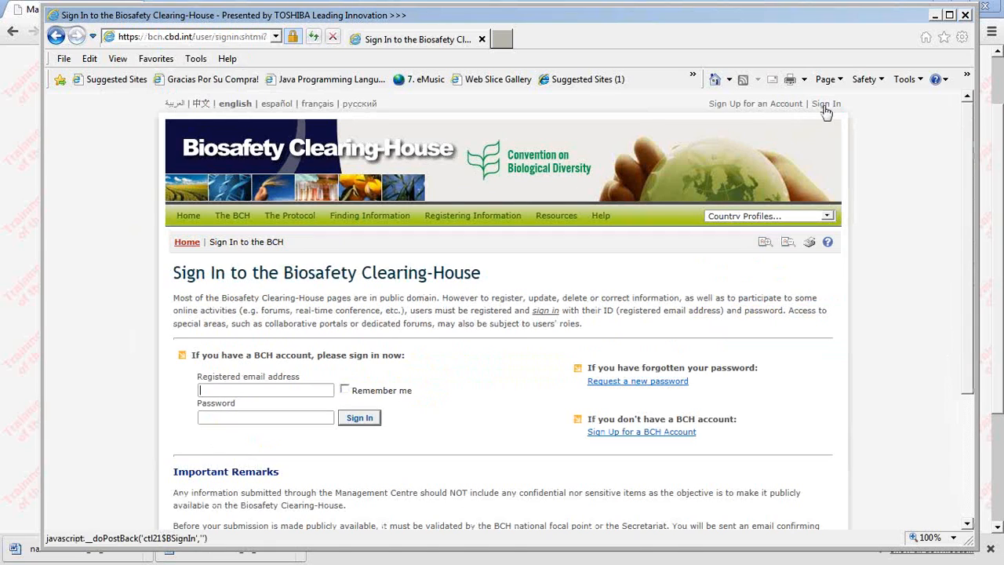
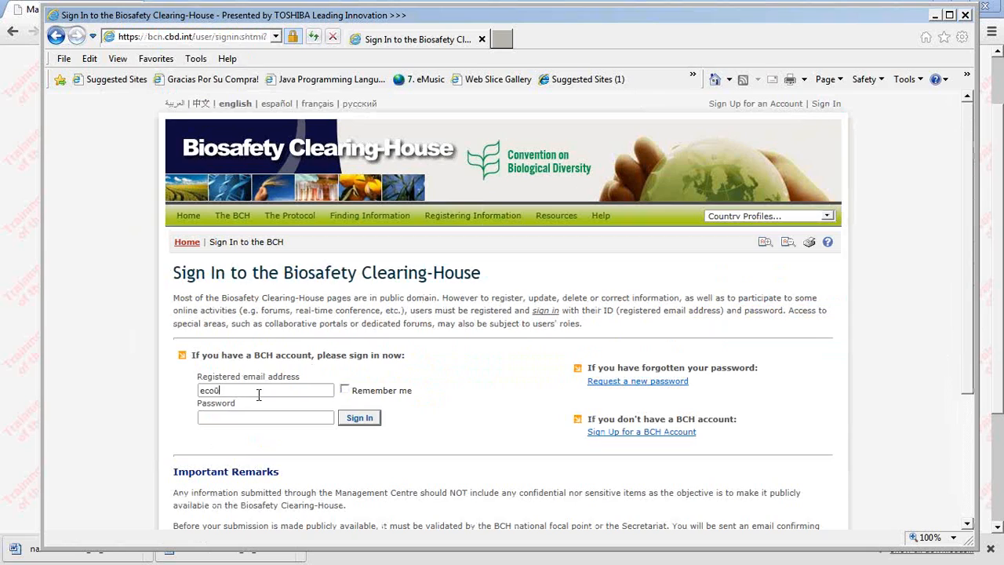
key(Tab)
text(•••••••••)
key(Return)
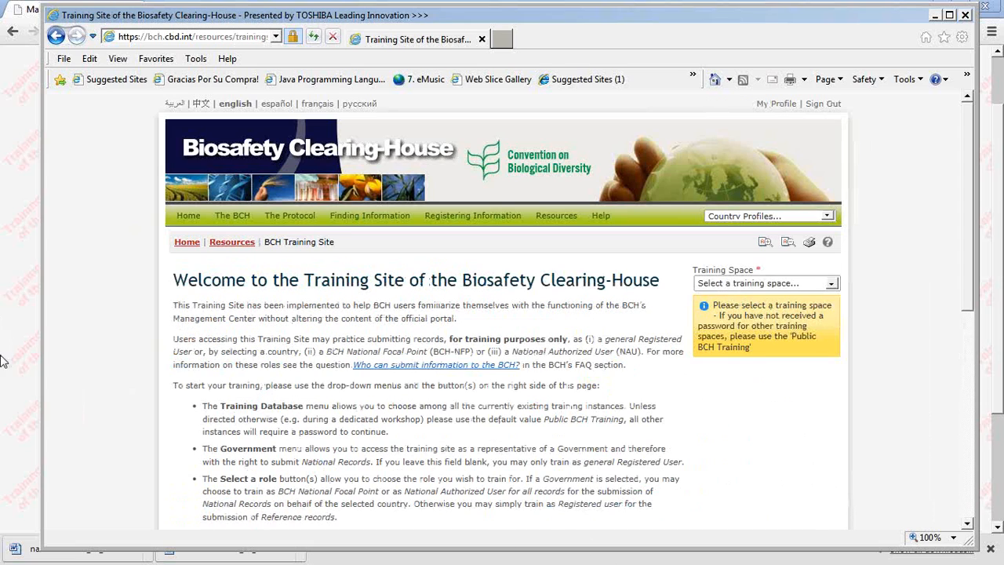
Step: Enter the Public BCH Training space with Australia as the government in the National Authorized User role
click(833, 287)
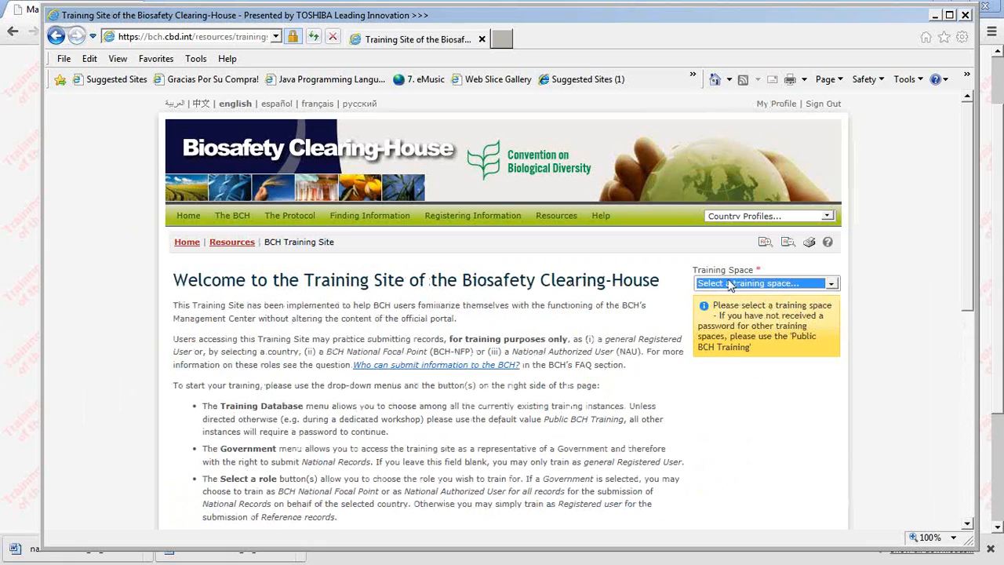
key(Down)
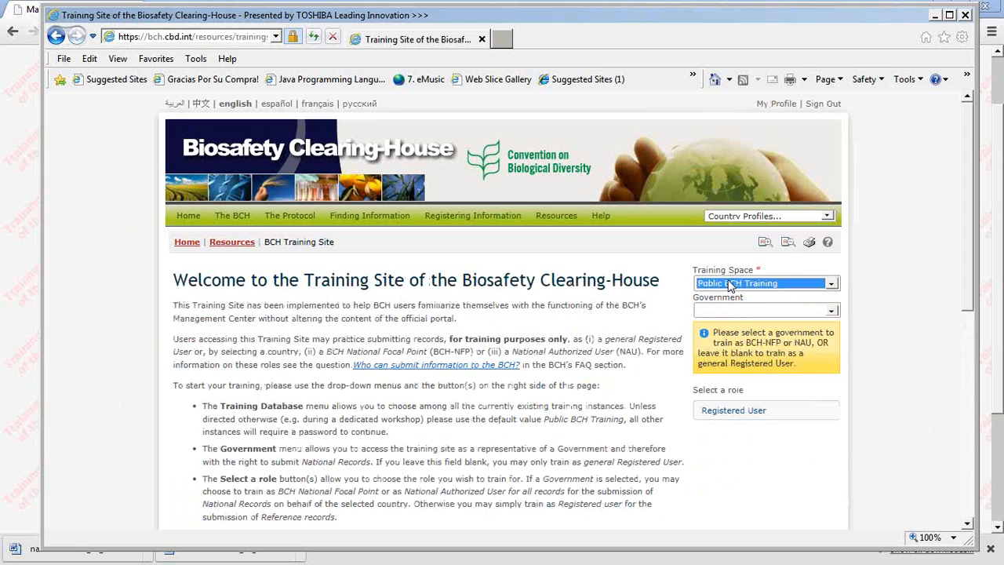
key(Tab)
text(au)
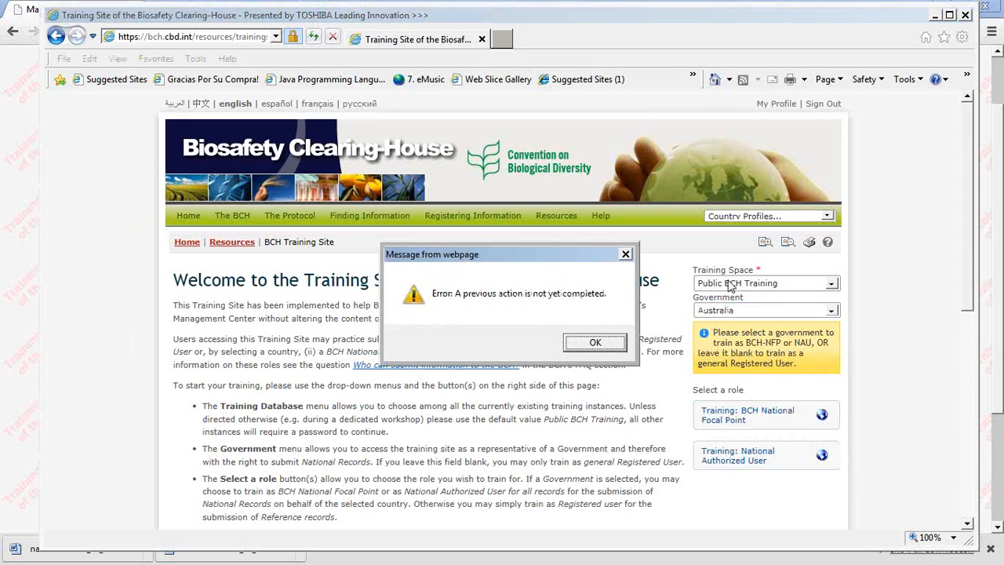
click(594, 343)
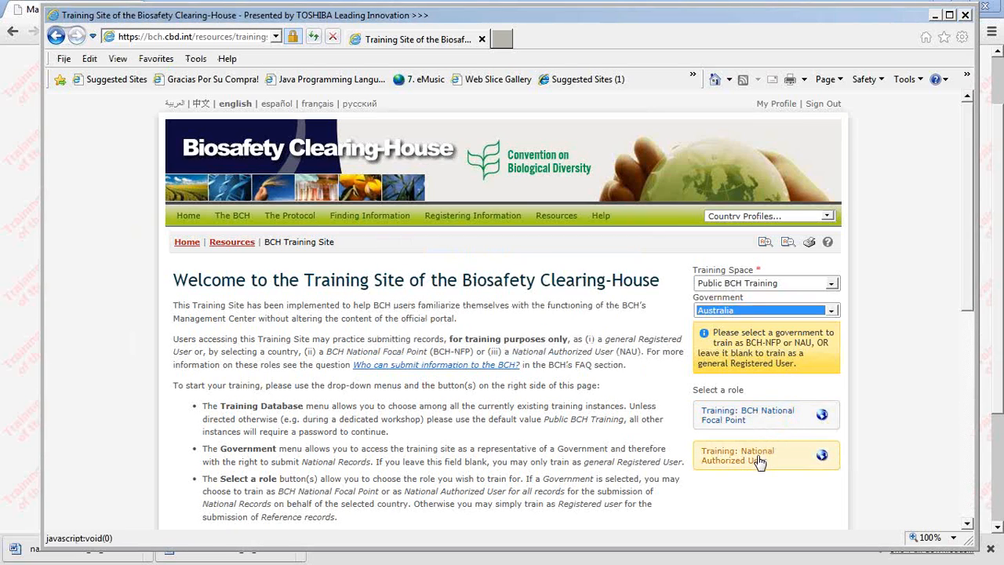
click(760, 461)
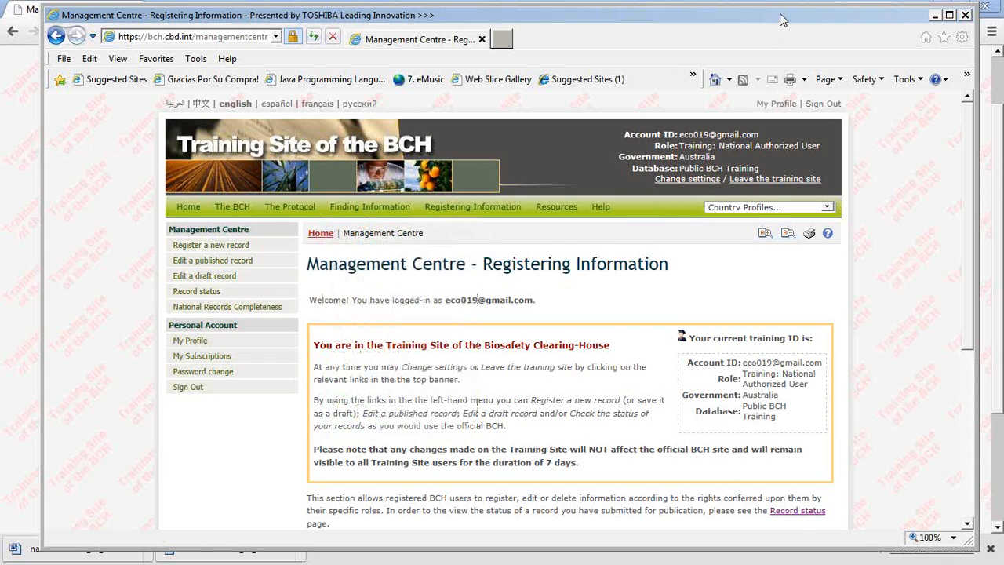
Step: Maximize the browser window and start registering a new Competent National Authority record in the online format
double_click(781, 19)
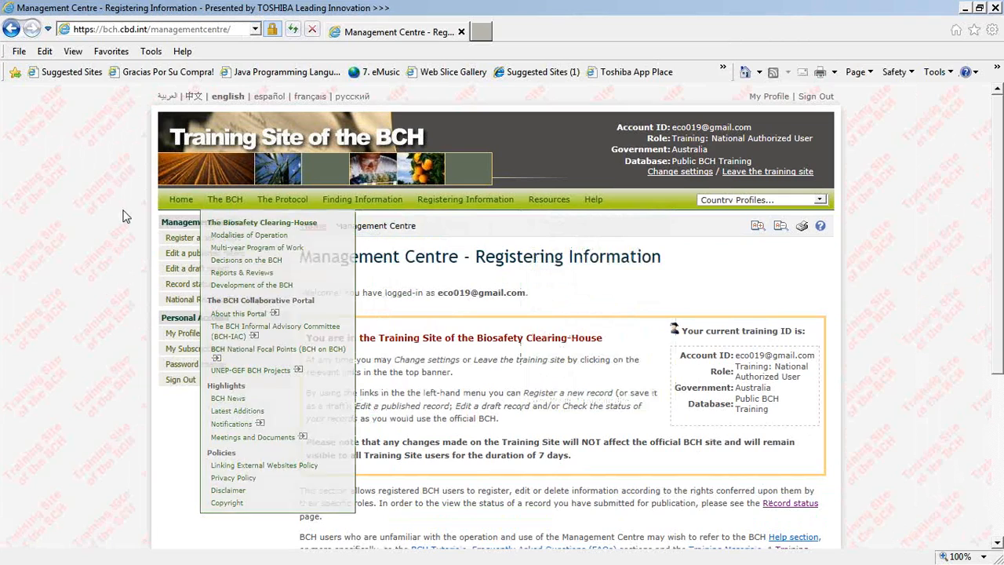
click(182, 241)
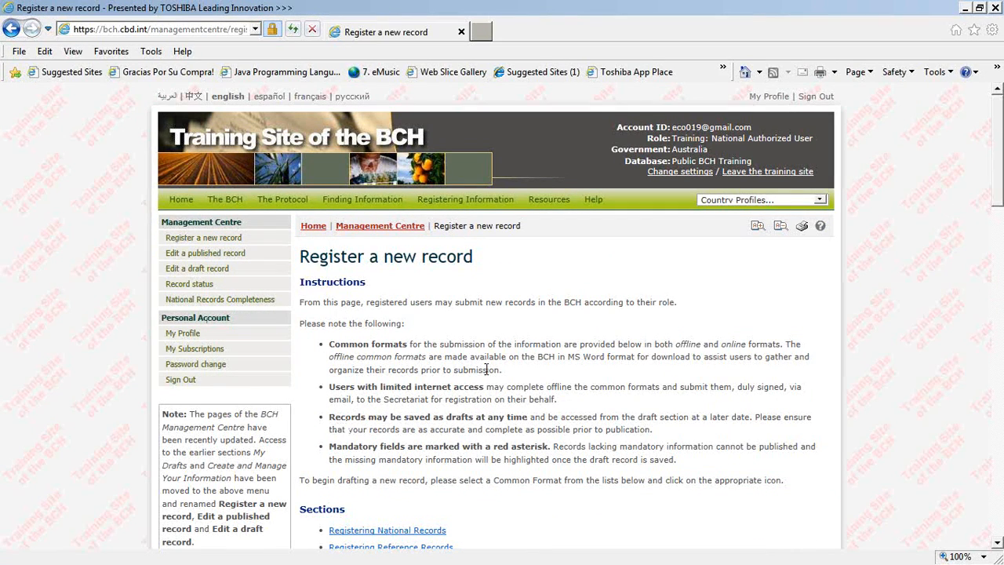
scroll(488, 369, down, 3)
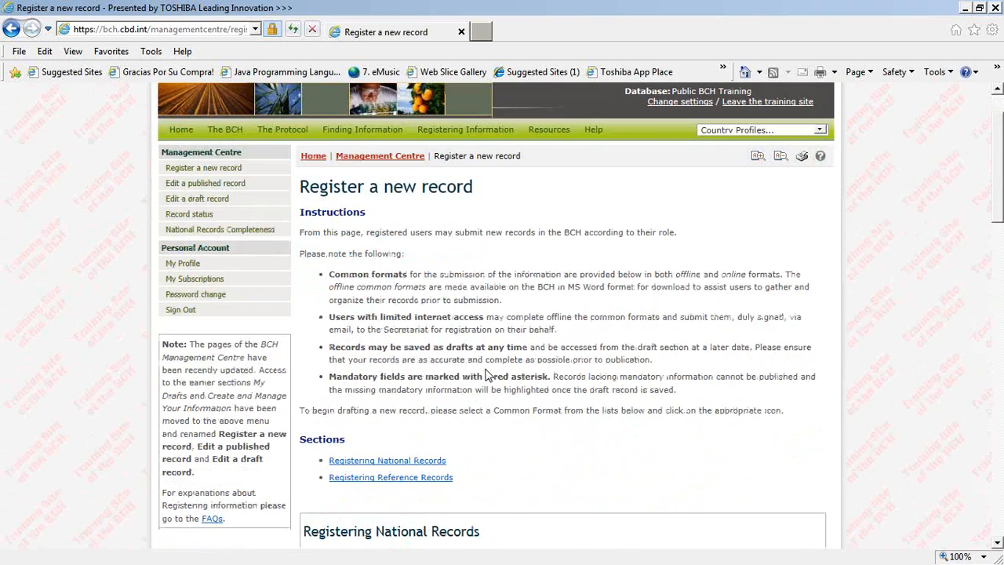
scroll(484, 375, down, 2)
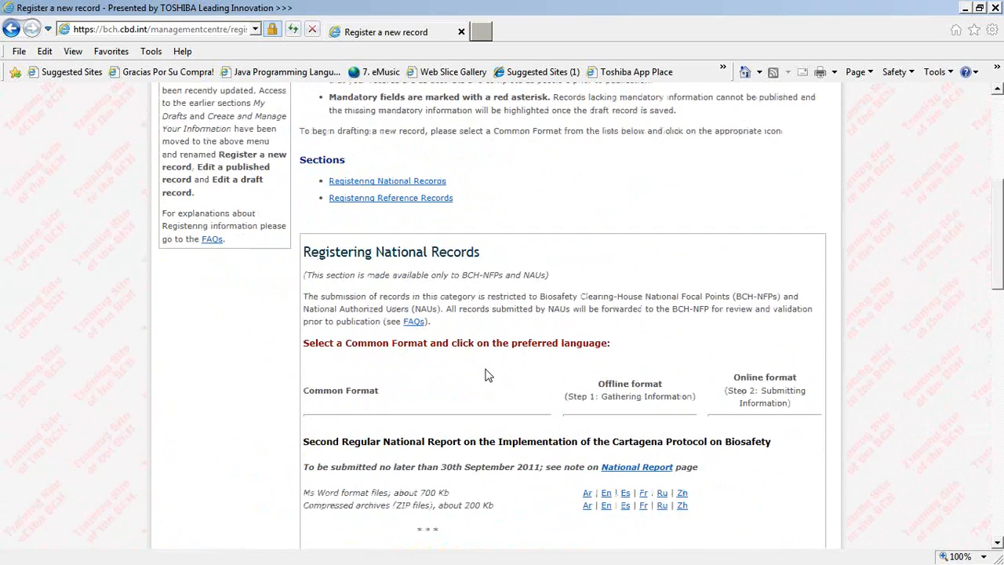
scroll(485, 375, down, 4)
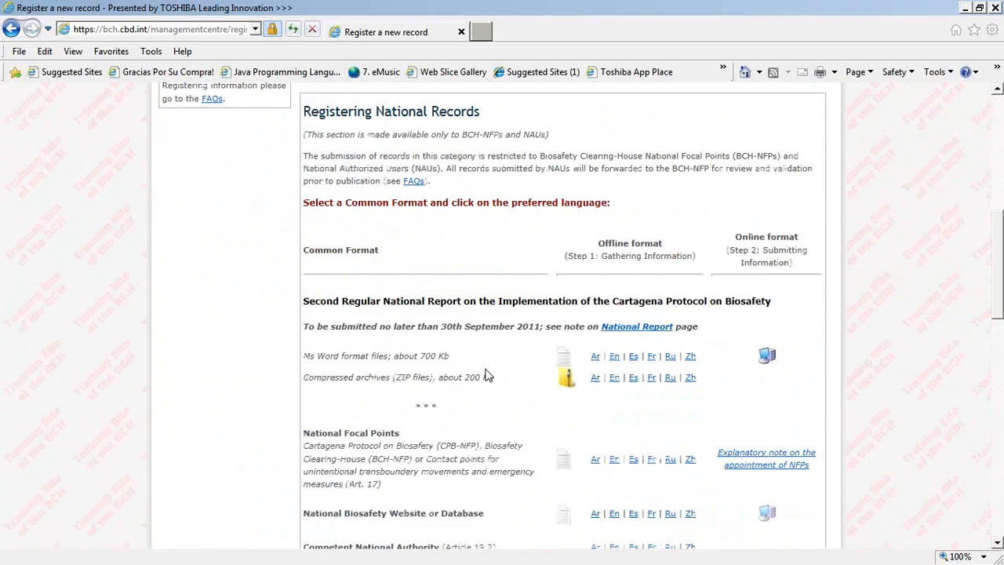
scroll(486, 373, down, 2)
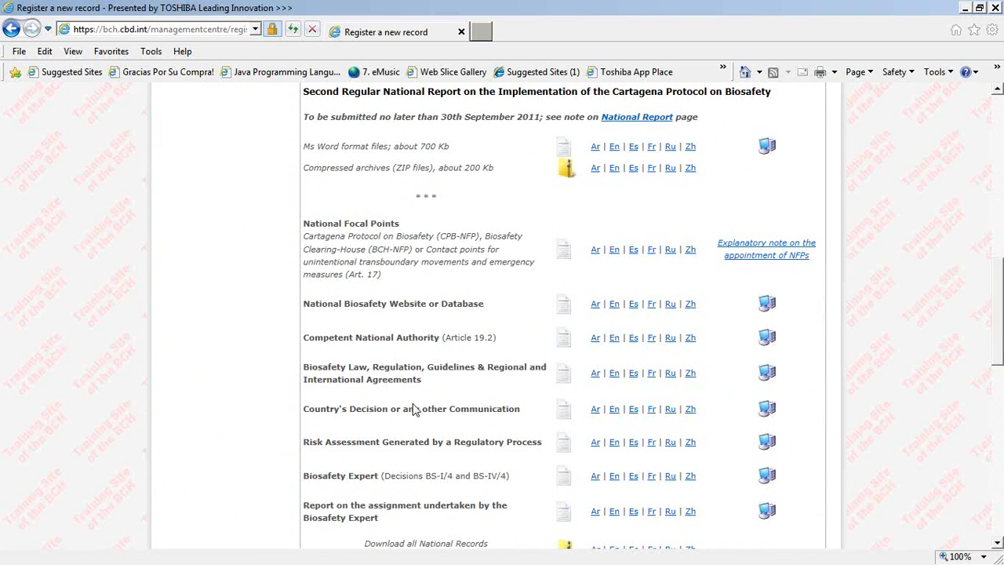
click(769, 373)
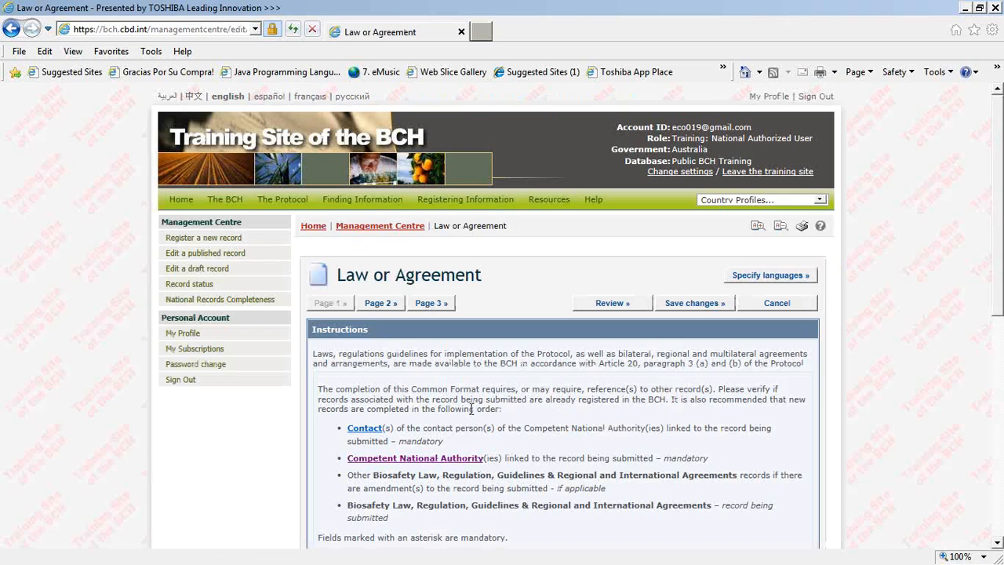
click(10, 29)
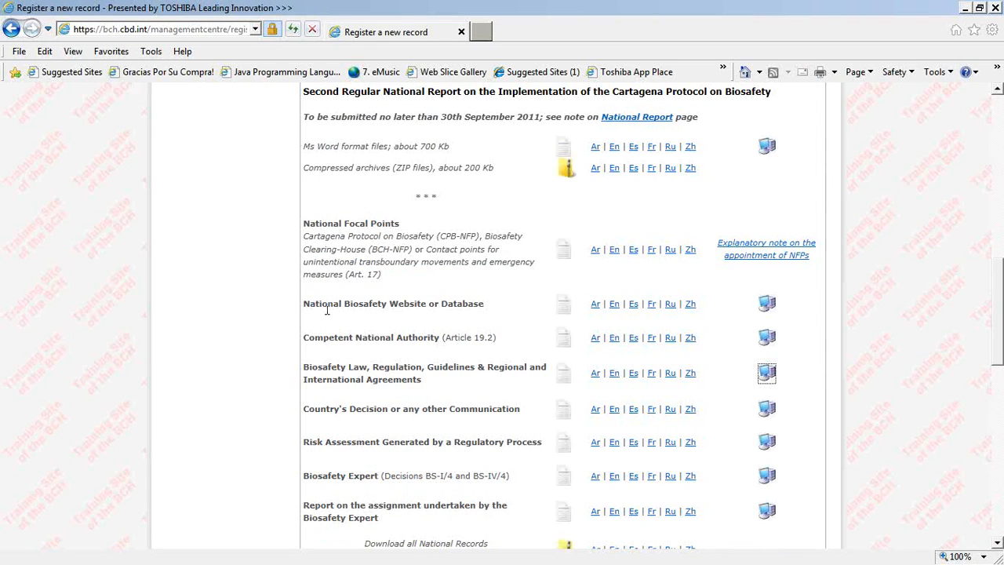
click(766, 339)
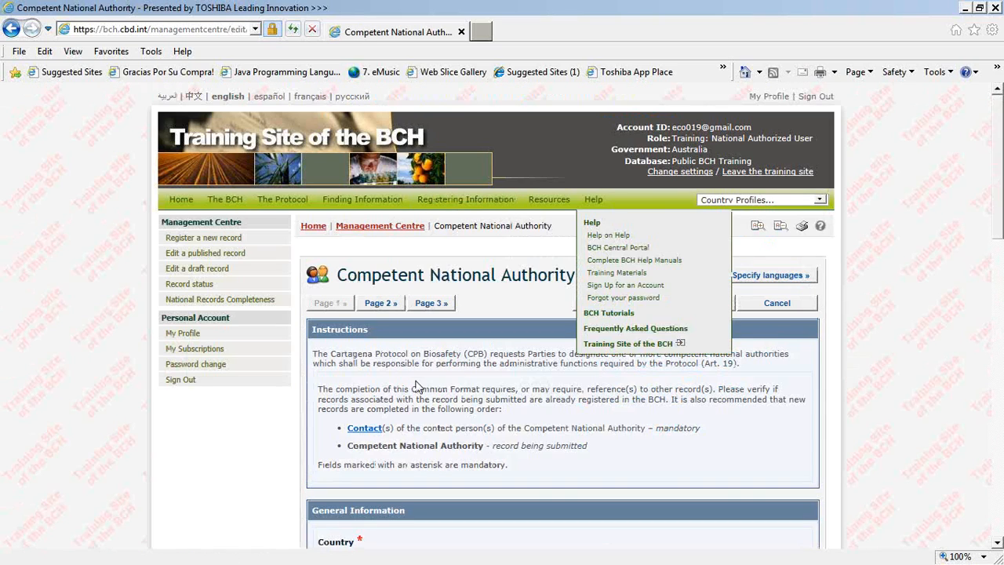
Step: Enter Environment as the name of the Competent National Authority in the general information
scroll(440, 474, down, 3)
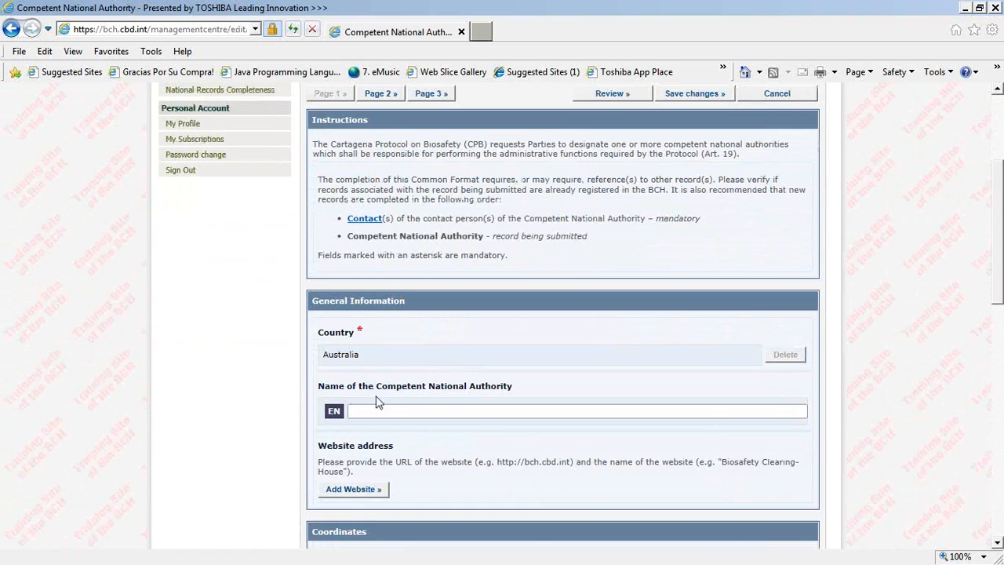
text(Environmebnt)
key(BackSpace)
key(BackSpace)
key(BackSpace)
text(nt)
Step: Fill in the authority's coordinates with Sidney as the city and Australia as the country
scroll(370, 439, down, 4)
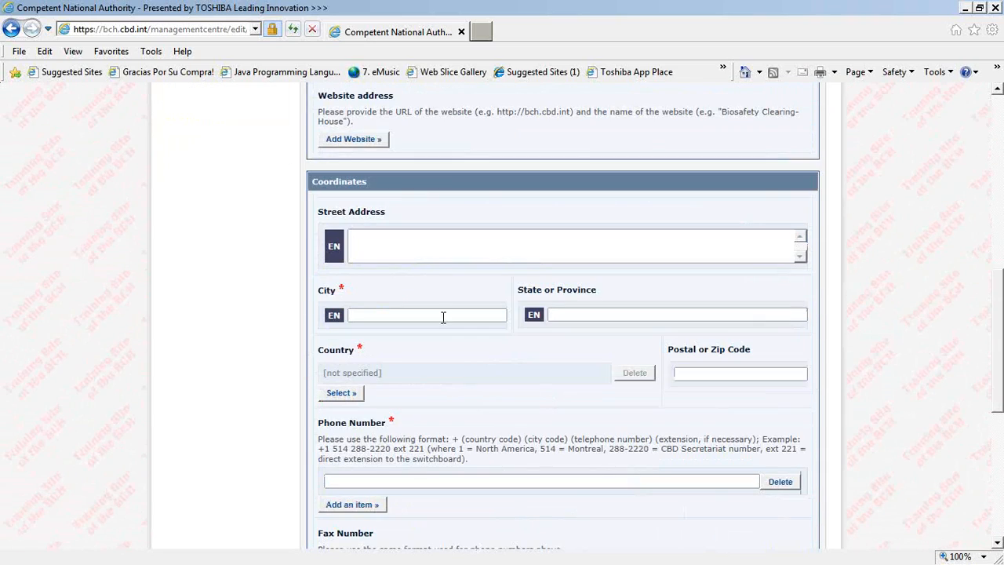
text(Sidney)
click(342, 394)
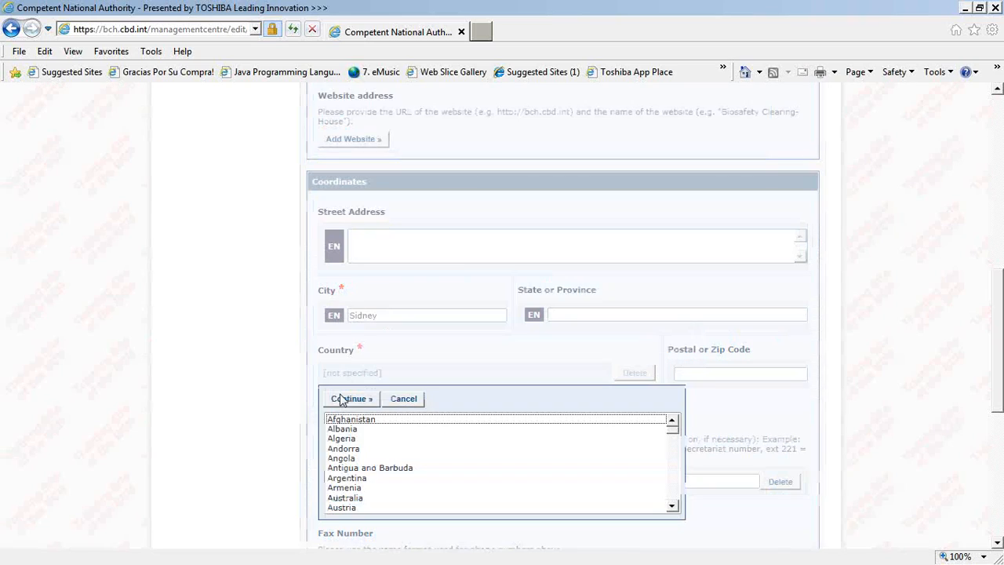
text(au)
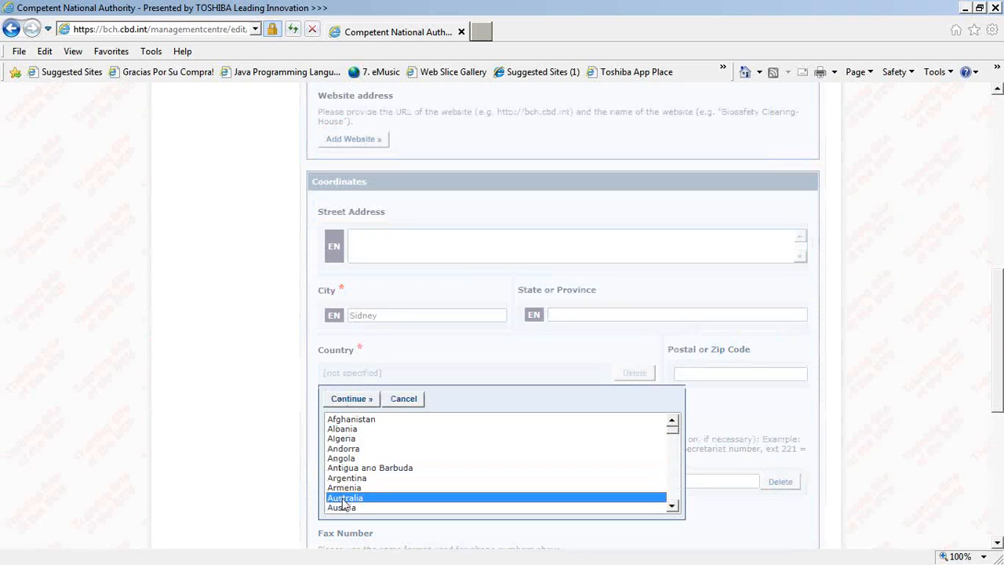
click(352, 400)
Step: Enter the authority's phone number and review the record for incomplete mandatory fields
click(459, 482)
text(123)
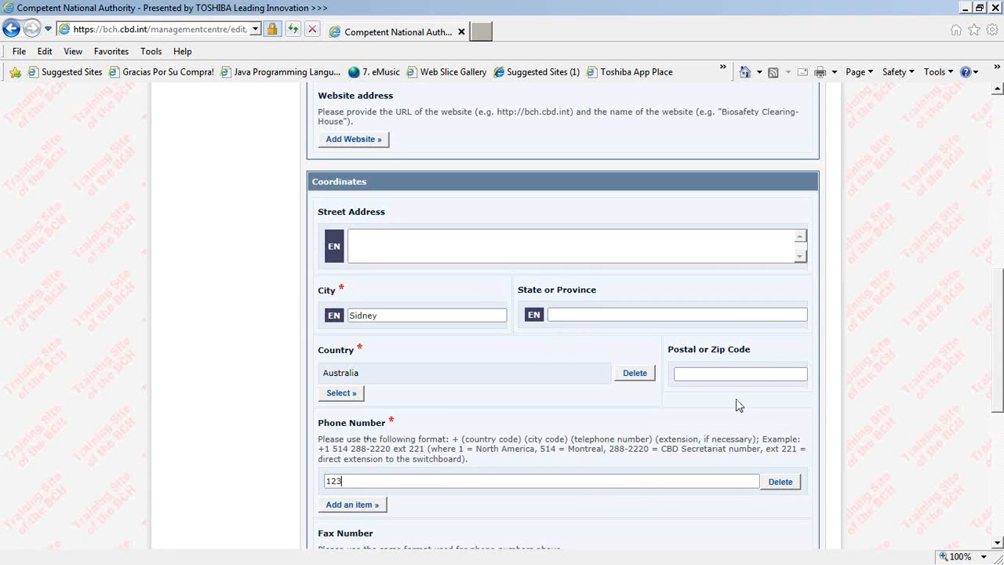
scroll(736, 405, down, 4)
click(633, 530)
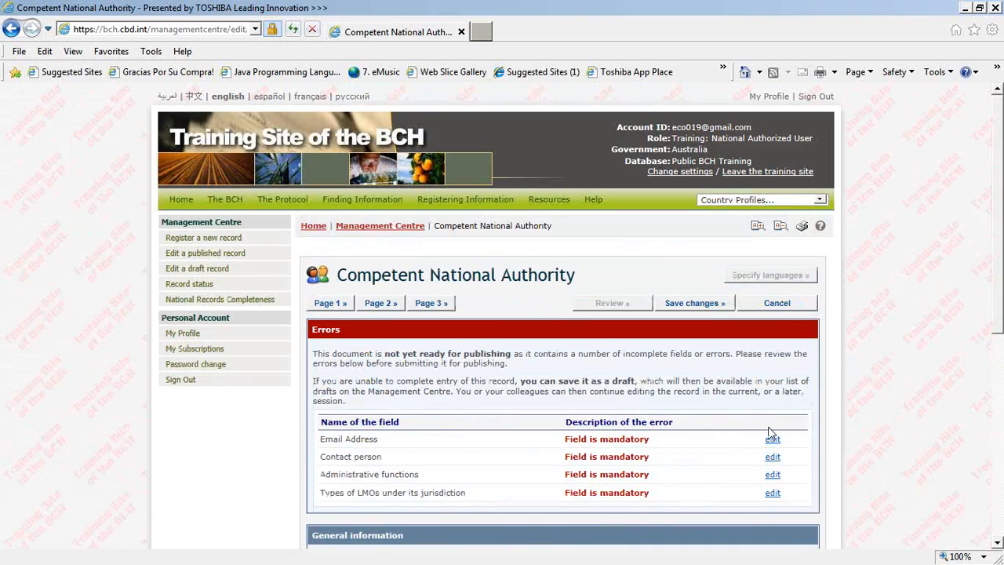
Step: Go to the email address field from the error list and fill in the authority's email address
click(773, 439)
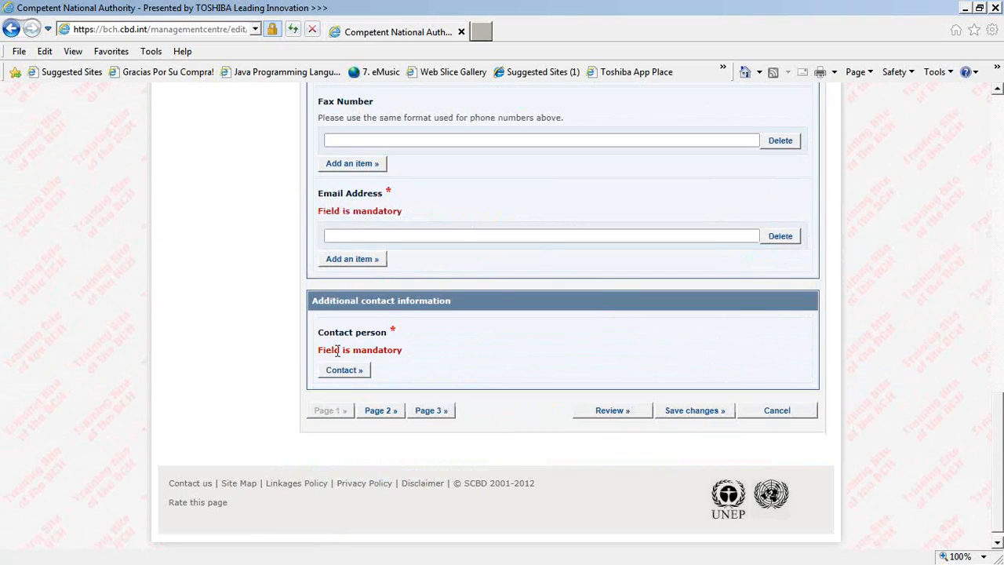
text(e@oc.om)
key(BackSpace)
key(BackSpace)
key(BackSpace)
text(.com)
key(Tab)
Step: Add Office of the Gene Technology Regulator (OGTR) as the contact person and review the record again
click(346, 374)
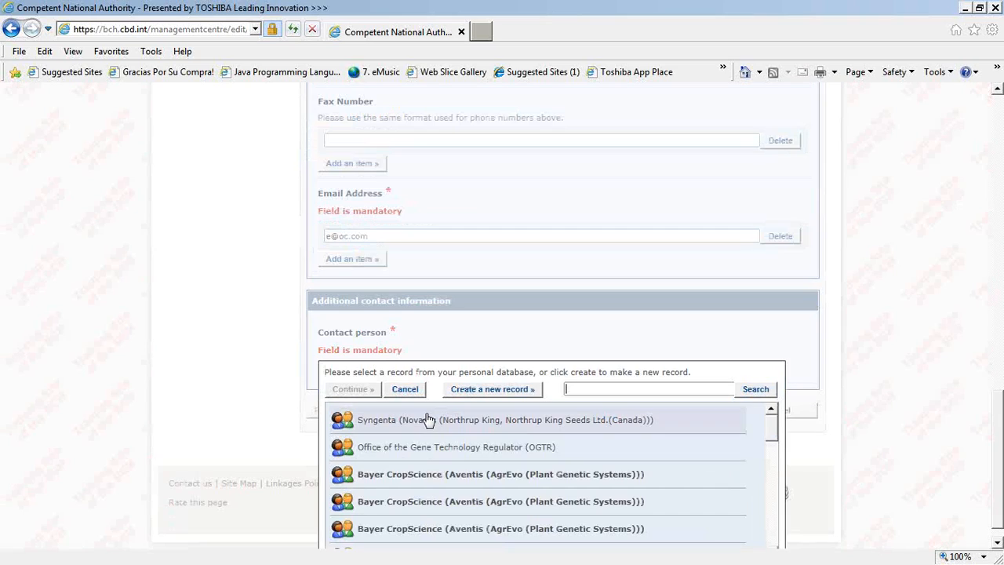
click(401, 449)
click(357, 392)
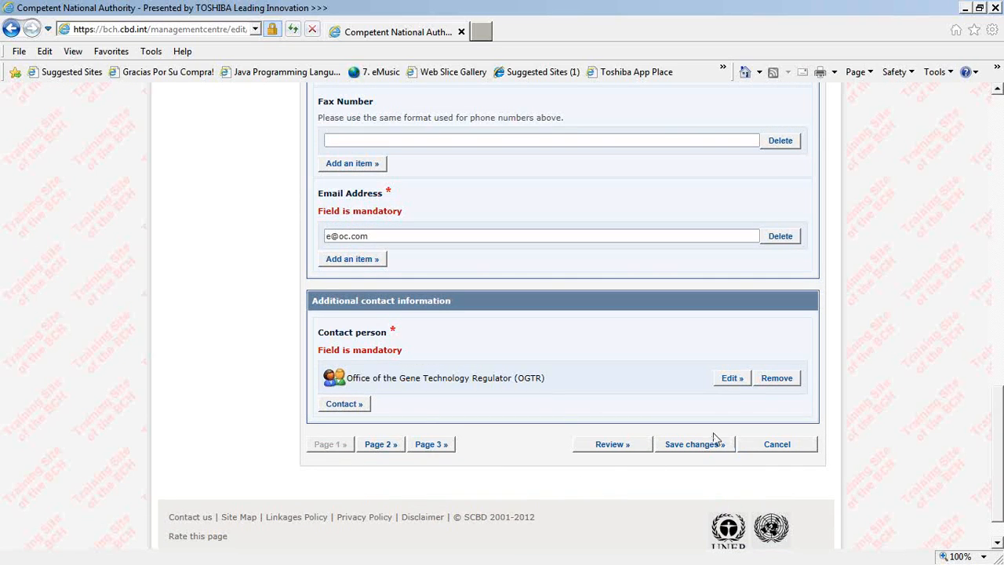
click(612, 444)
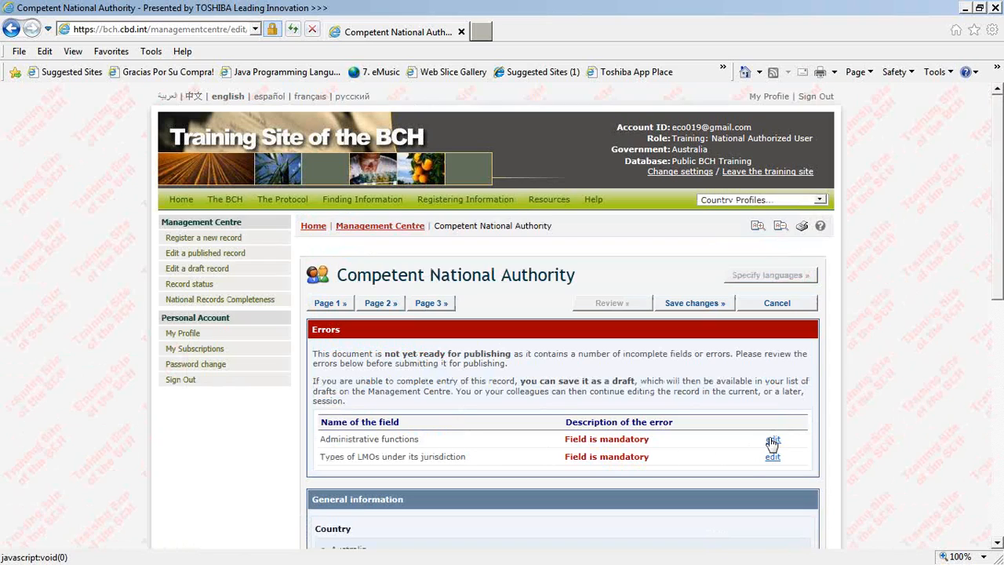
Step: Assign the authority all functions pursuant to the Cartagena Protocol on Biosafety and all types of organisms under its jurisdiction
click(773, 441)
scroll(772, 444, down, 2)
click(329, 190)
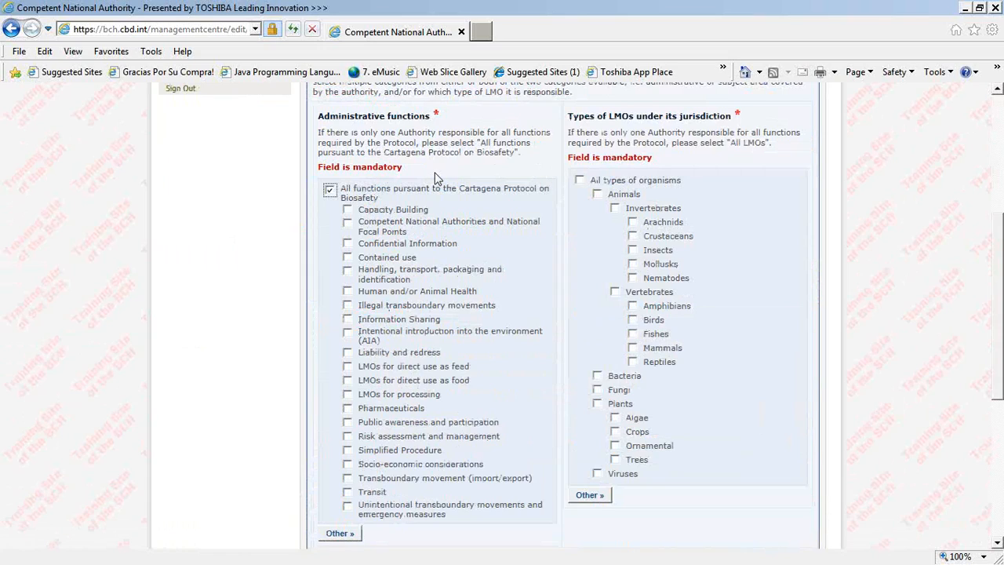
click(580, 182)
Step: Save the completed Competent National Authority record by submitting it for publishing, and look over its validation request
scroll(636, 415, down, 5)
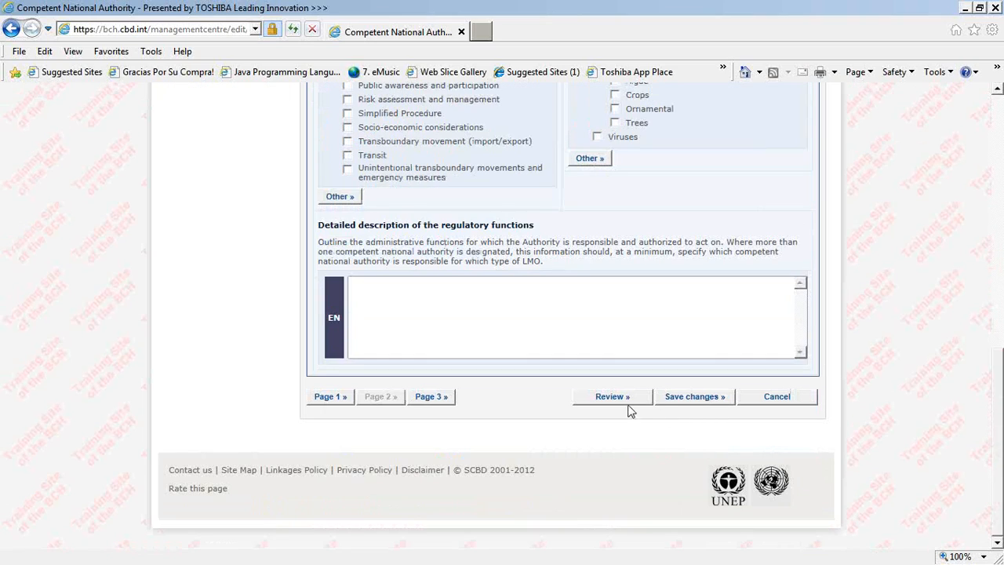
click(672, 402)
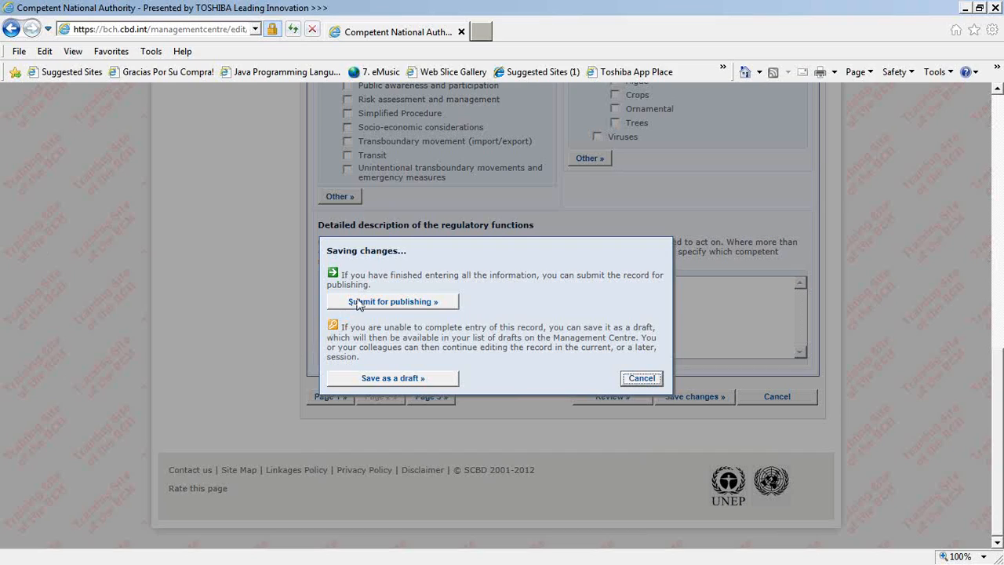
click(394, 311)
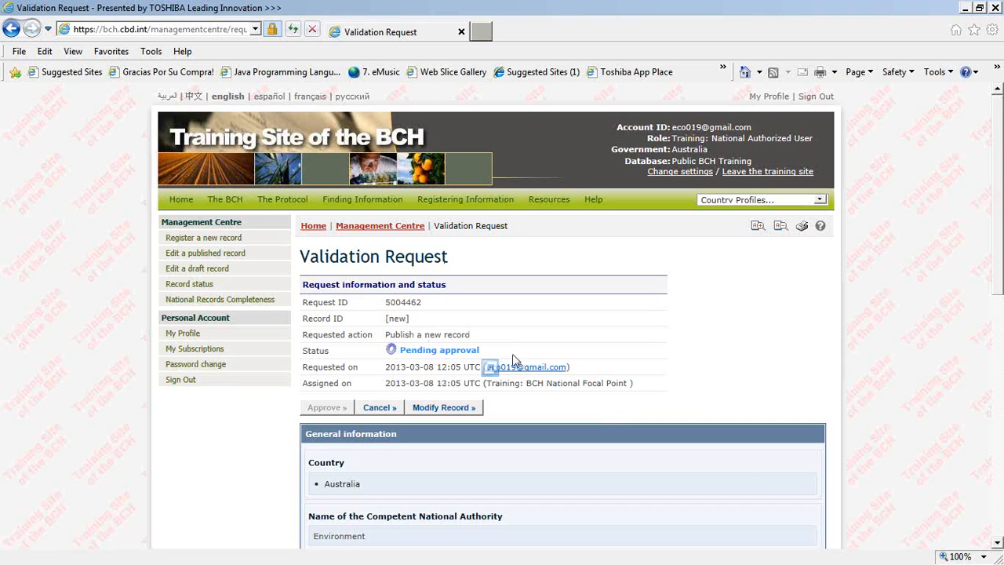
scroll(514, 359, down, 2)
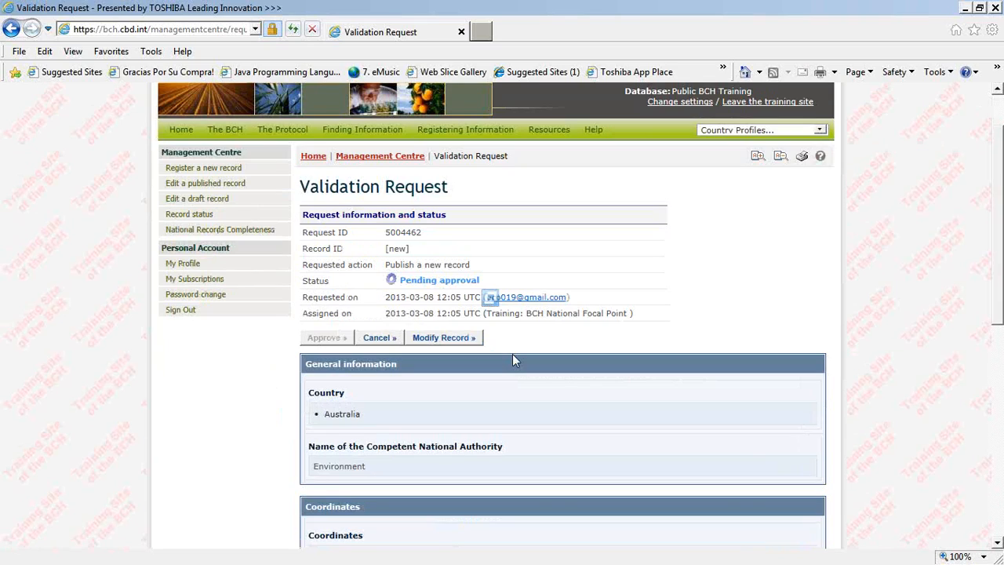
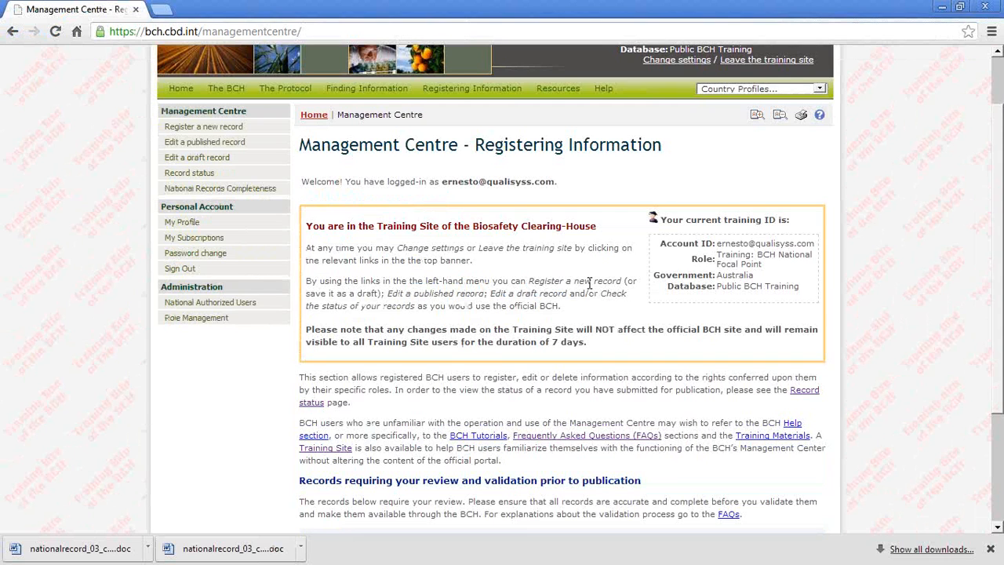
Step: Check the National Focal Point role of the current account and reload the Management Centre to see the records requiring validation
scroll(590, 283, up, 2)
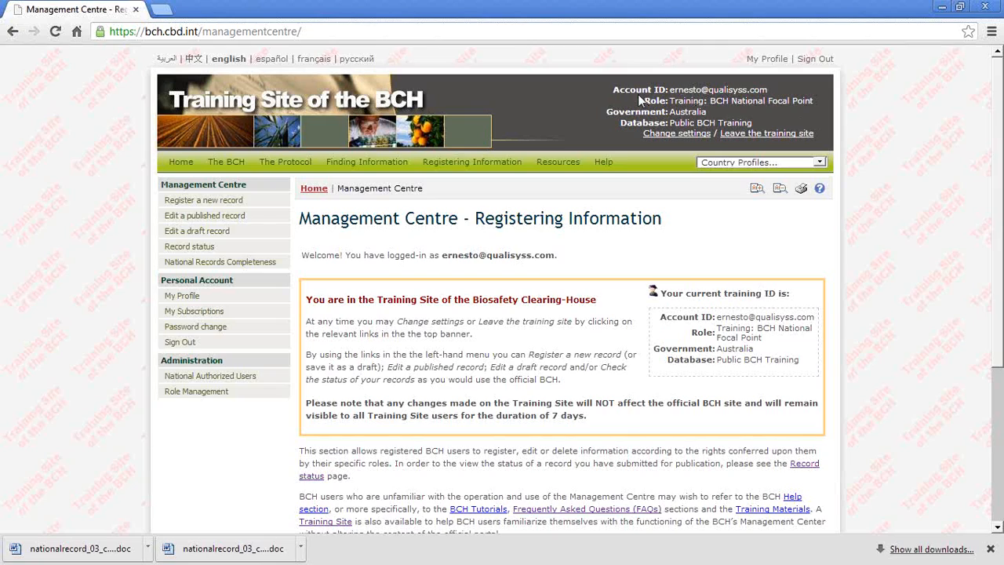
drag(638, 95, 810, 107)
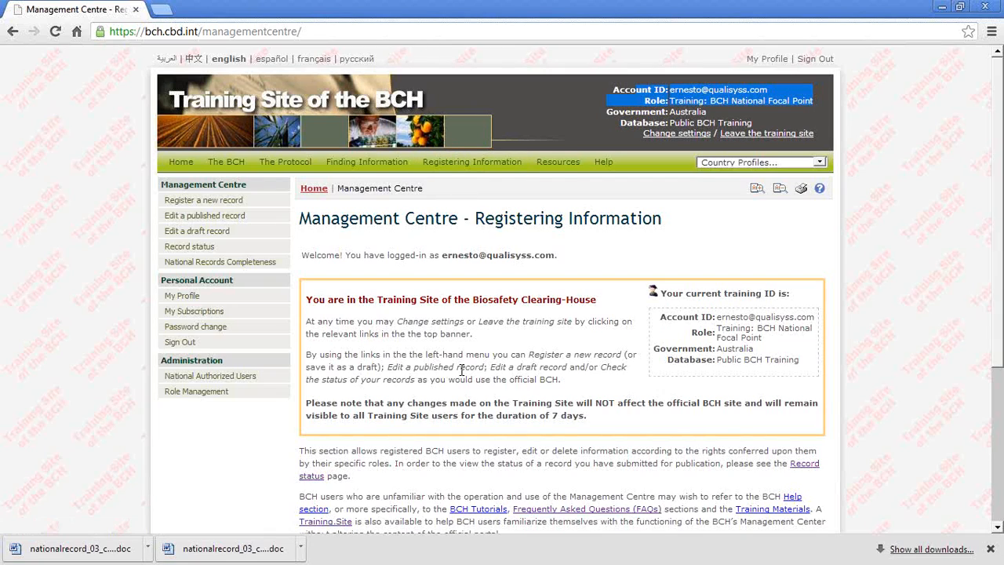
key(ctrl+f)
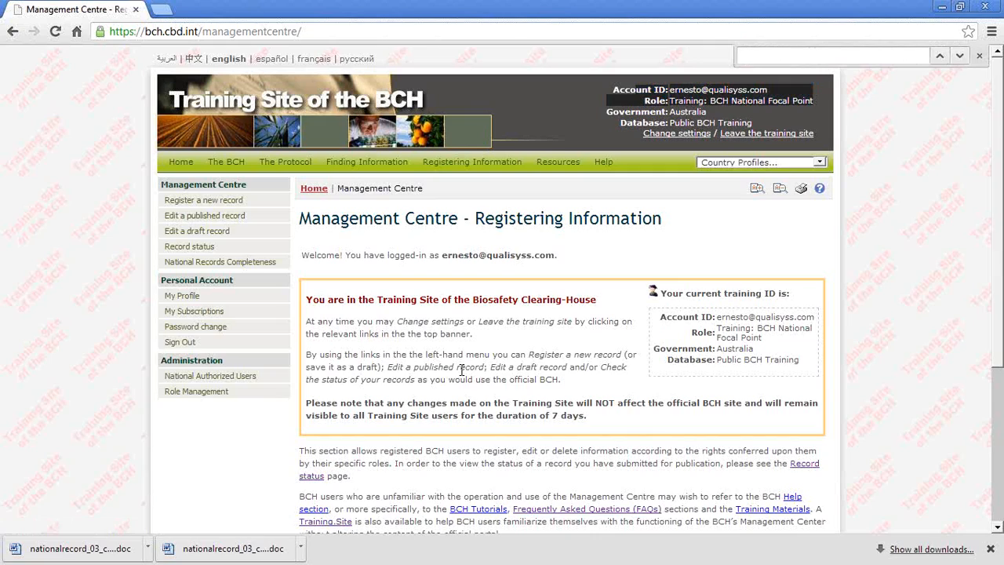
click(939, 299)
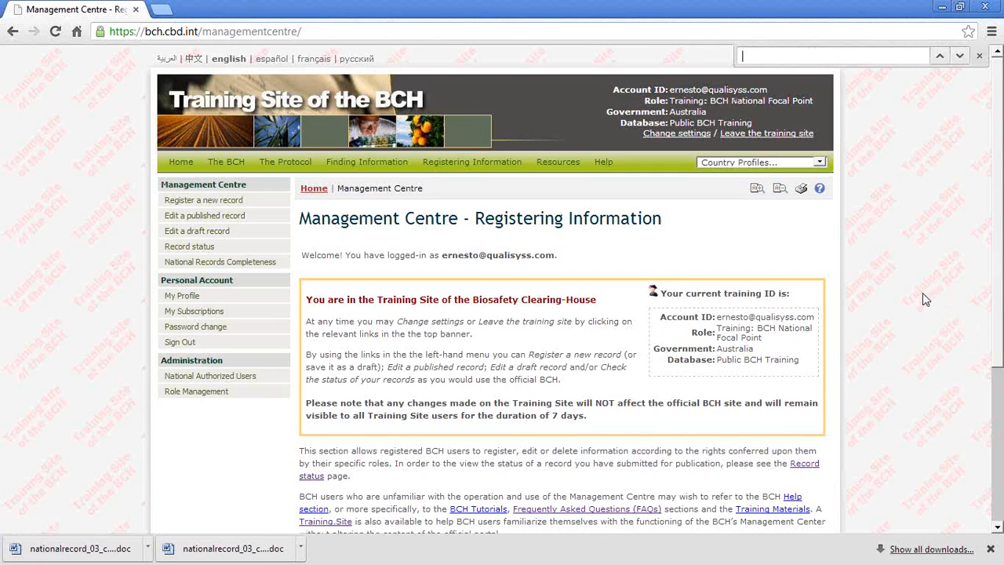
key(F5)
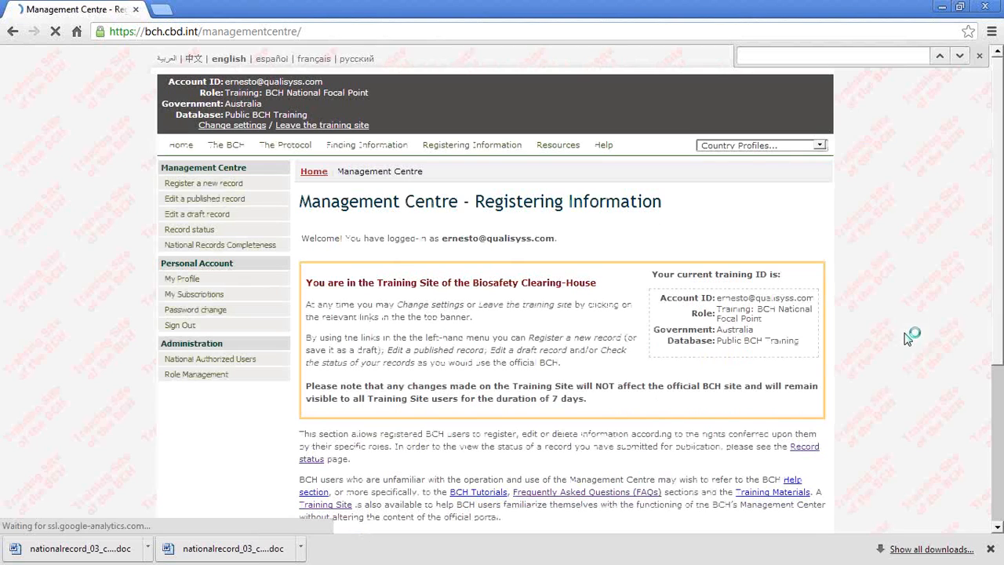
click(996, 455)
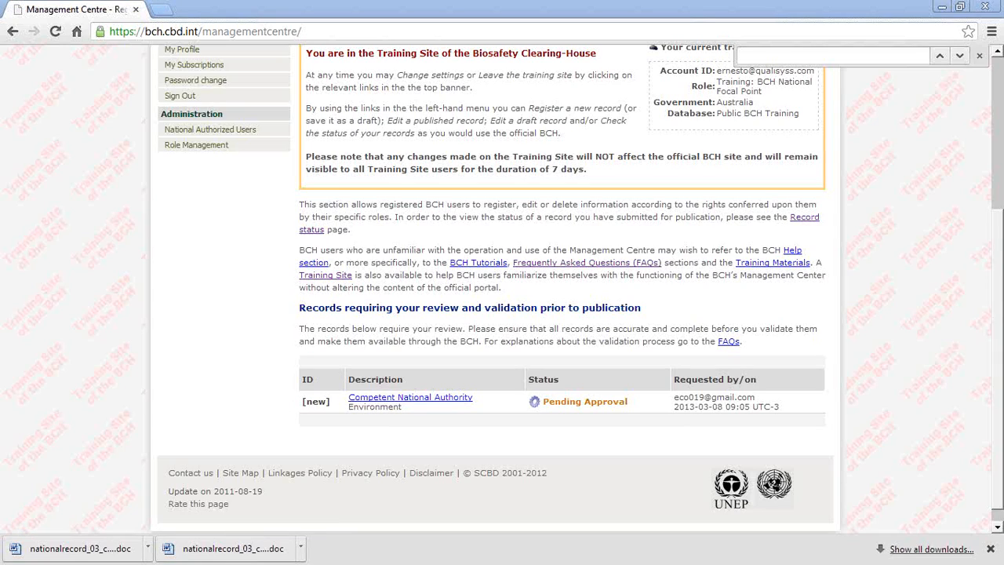
Step: Open the pending Competent National Authority record for Environment from the validation list and look over its validation request
drag(249, 394, 627, 400)
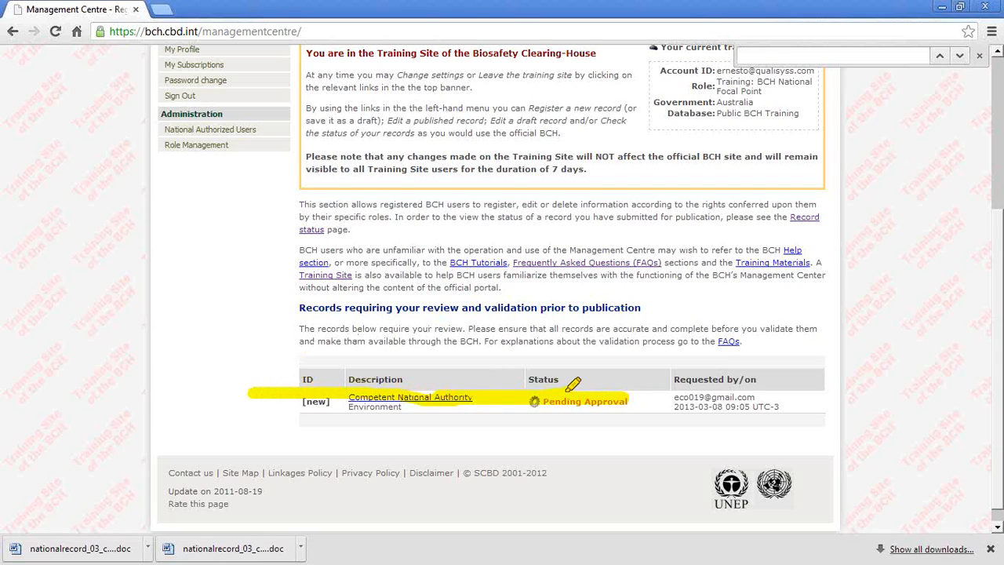
drag(667, 394, 779, 406)
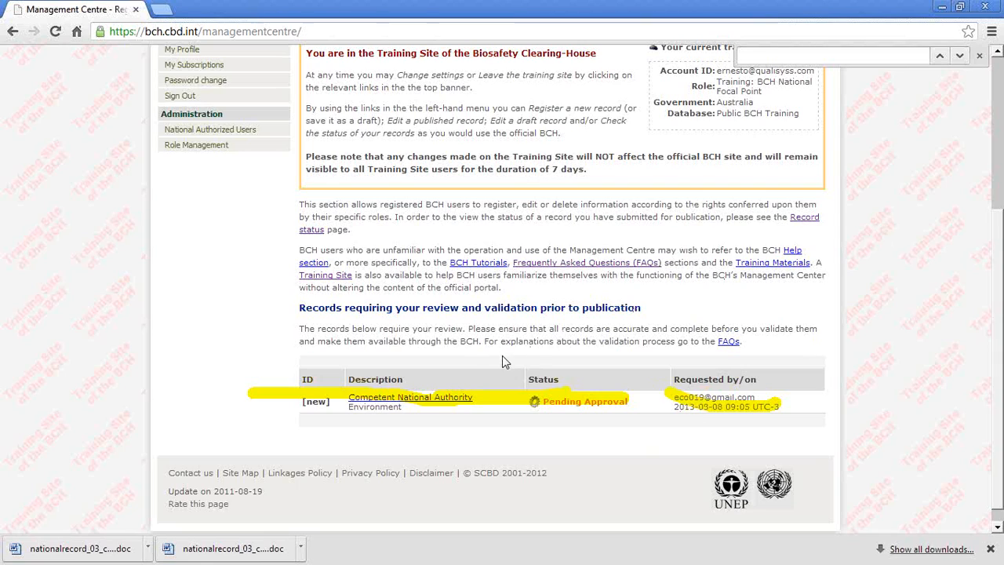
click(414, 402)
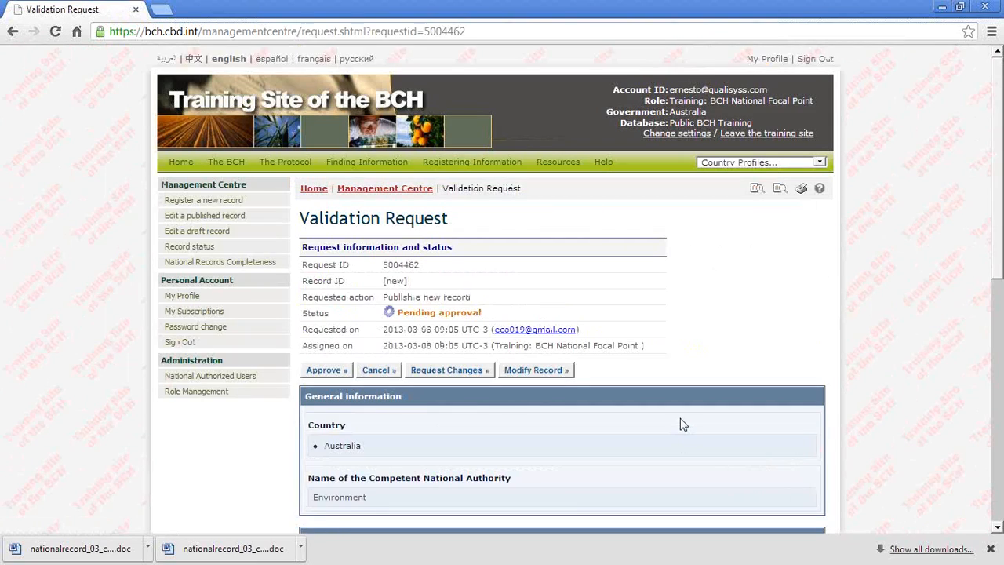
scroll(725, 422, down, 1)
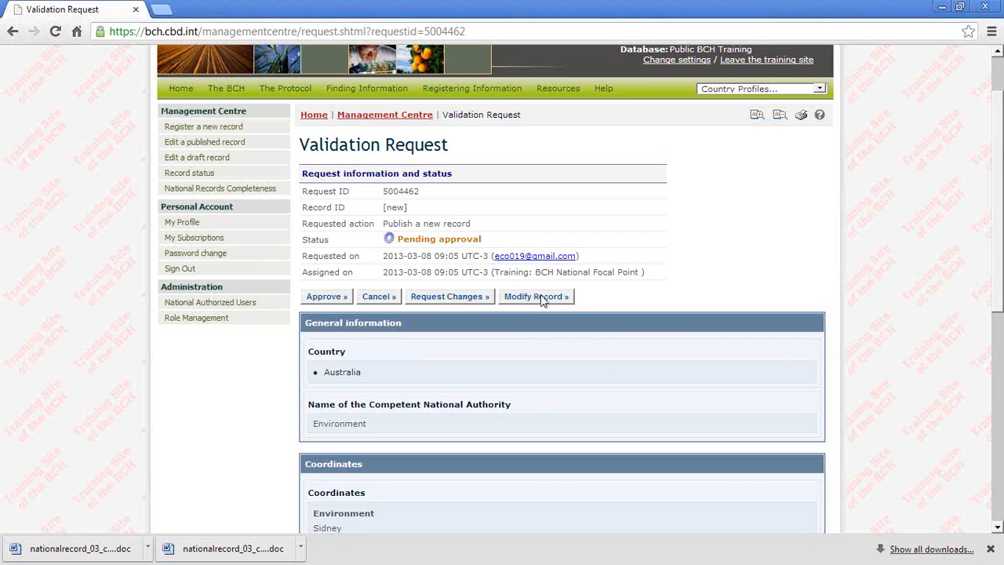
Step: Request changes to the record from the National Authorized User with the instructions "please correct the phone number and add some more contact information"
click(441, 298)
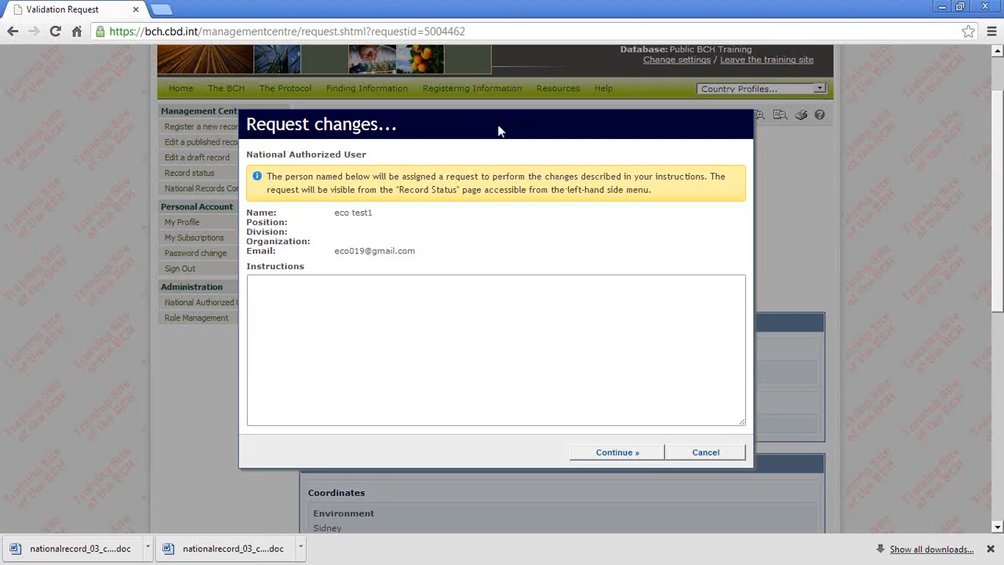
click(335, 332)
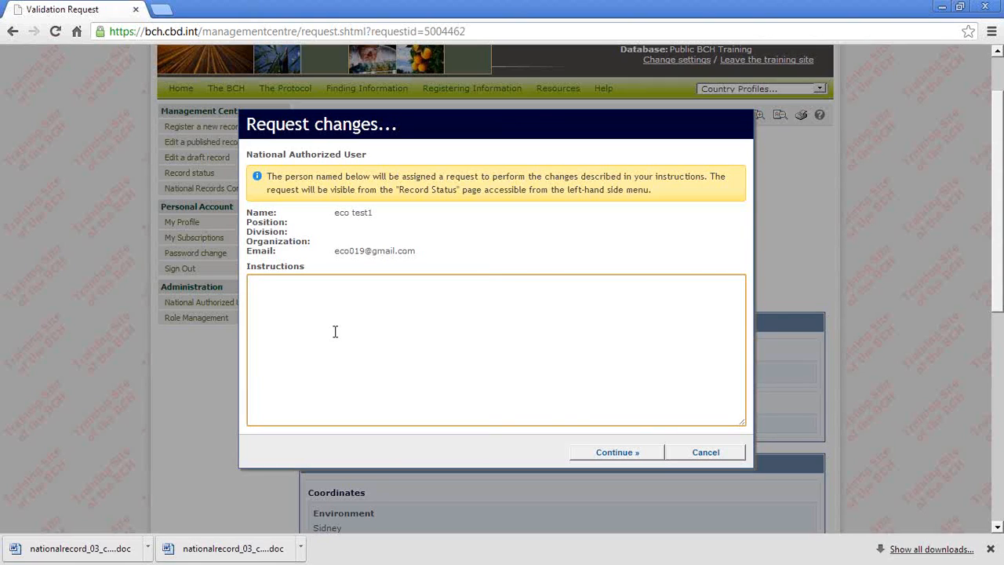
text(pla)
key(BackSpace)
text(esse corrce)
key(BackSpace)
key(BackSpace)
text(ect the ohone.)
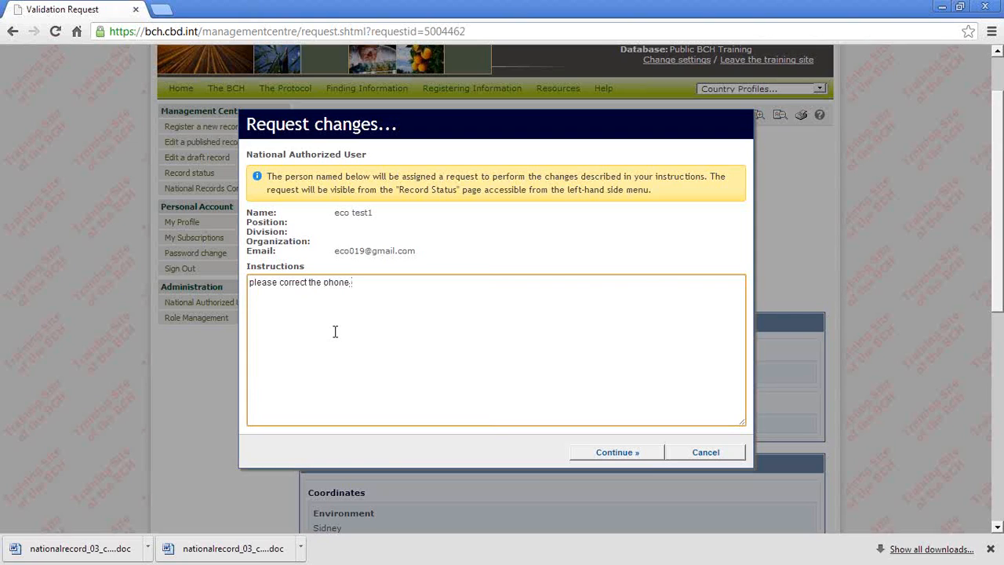
text( number and add aome mo)
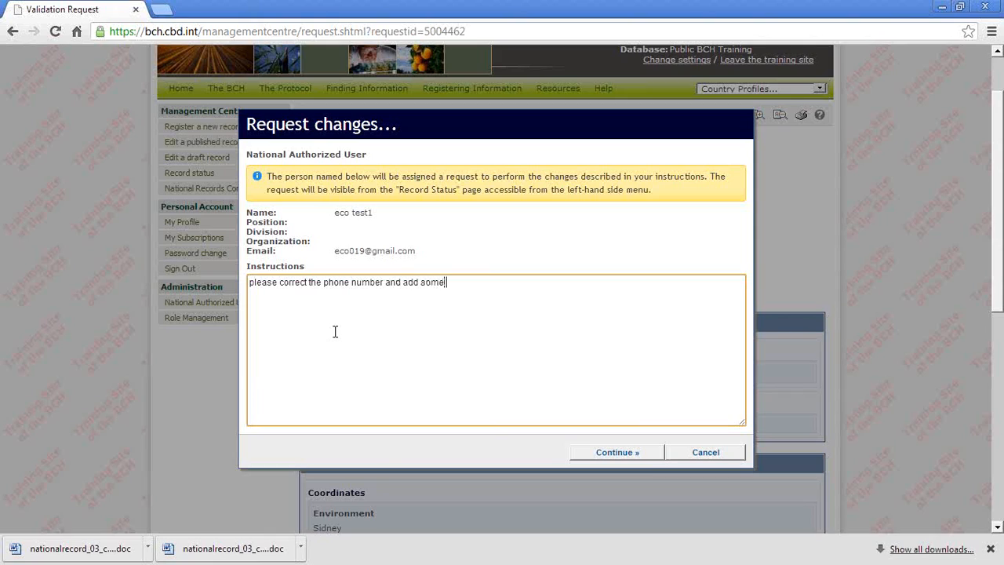
text(re contact information)
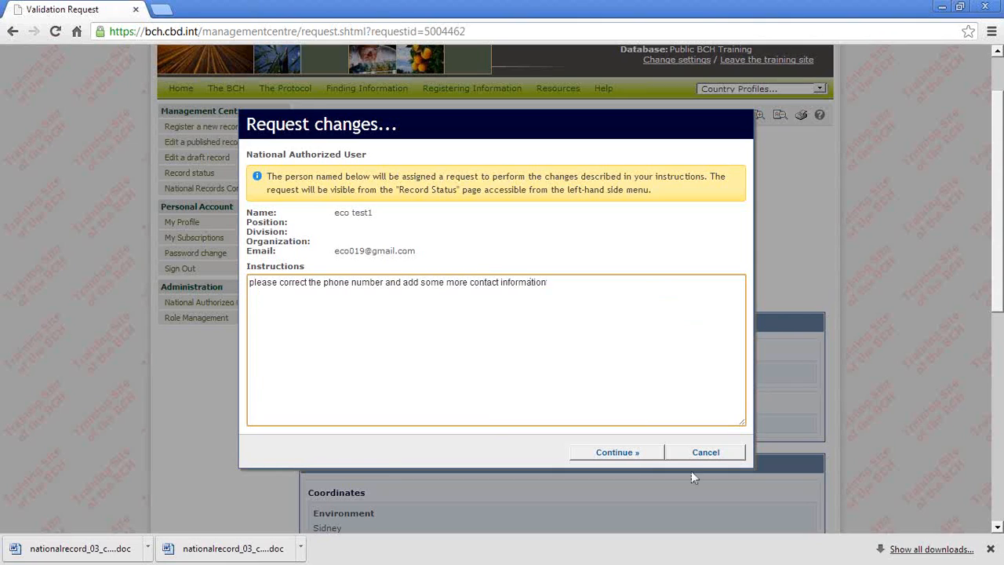
click(624, 455)
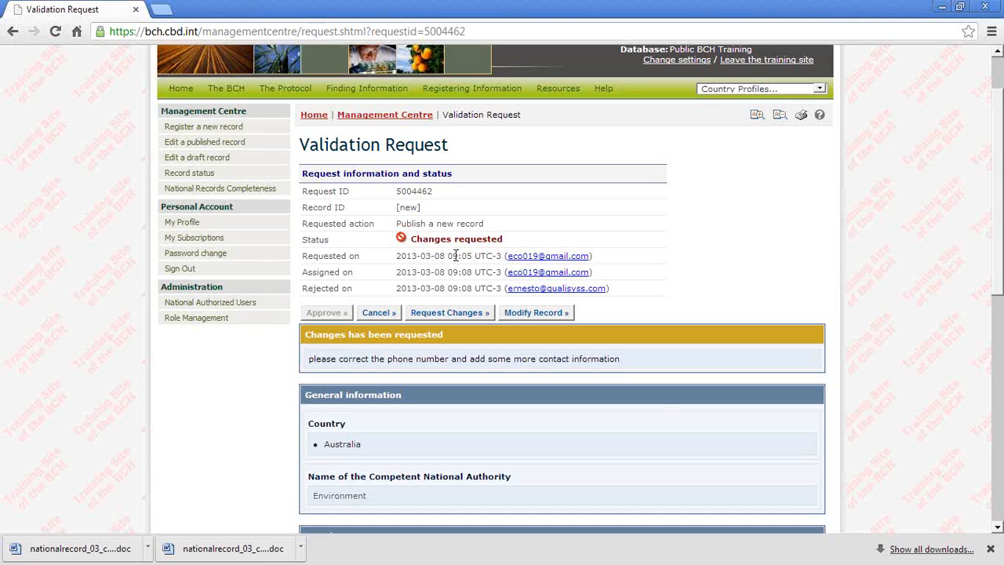
Step: Review the requested changes, then switch to the National Authorized User's Internet Explorer session and check the same request's status and instructions
drag(648, 358, 306, 359)
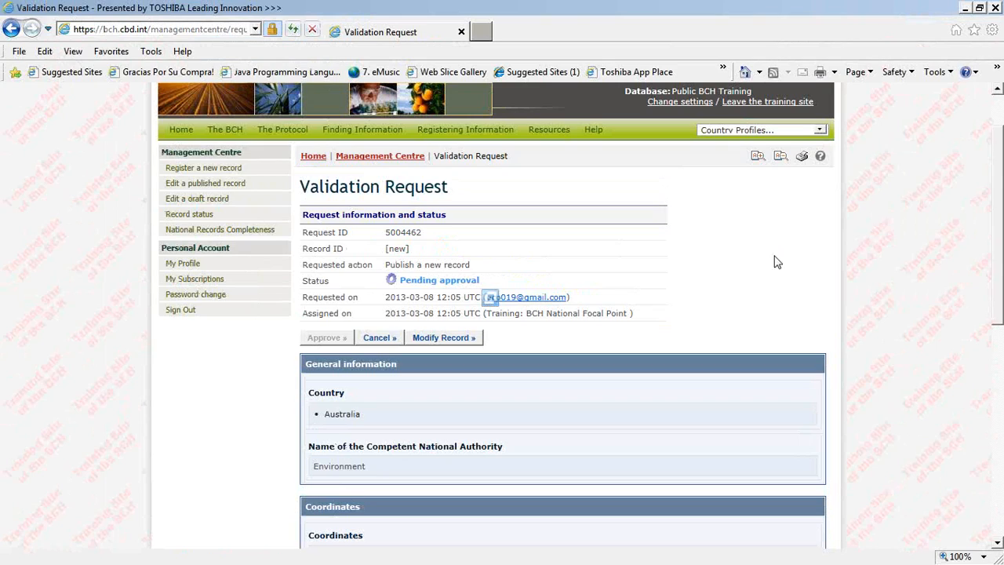
scroll(775, 261, up, 2)
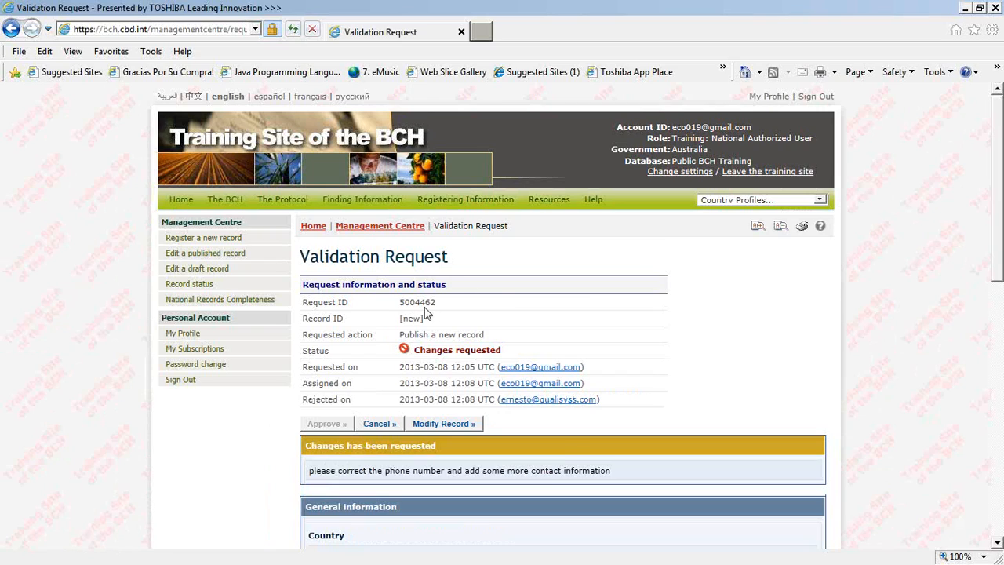
scroll(426, 311, down, 1)
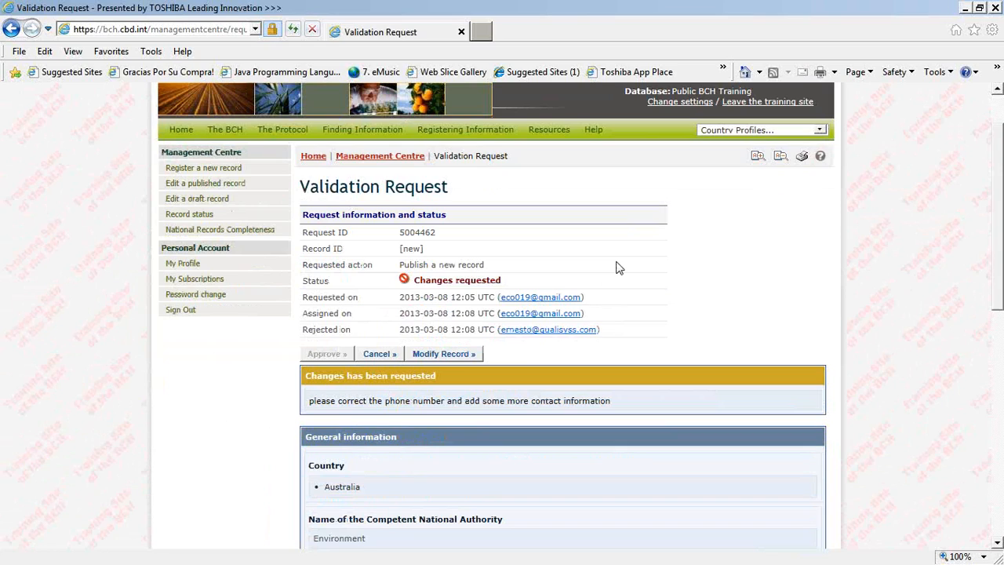
drag(453, 282, 443, 281)
scroll(418, 370, down, 1)
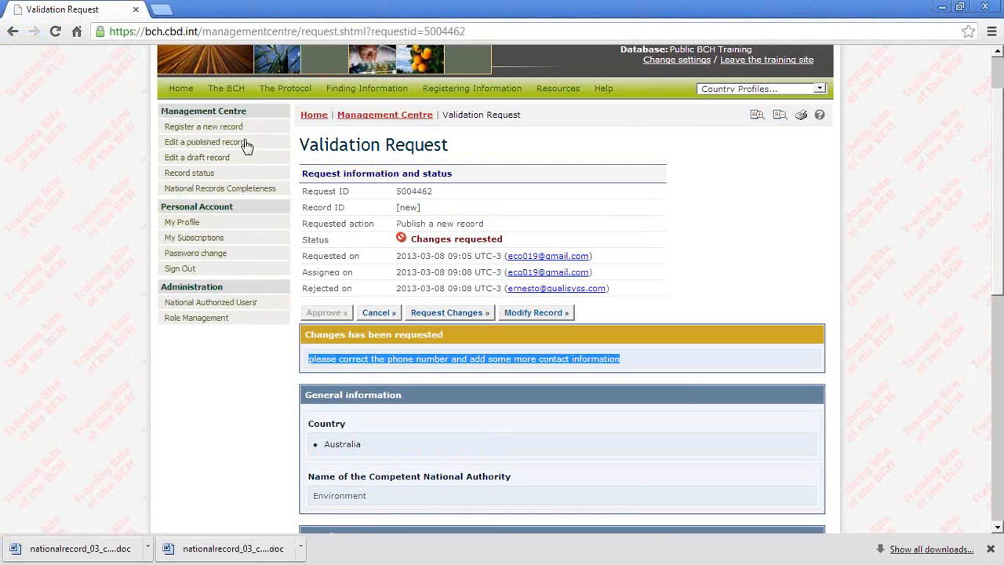
Step: Back in the National Focal Point's session, open the record status page and inspect the completed request for the Ministry of Health authority
mouse_move(386, 98)
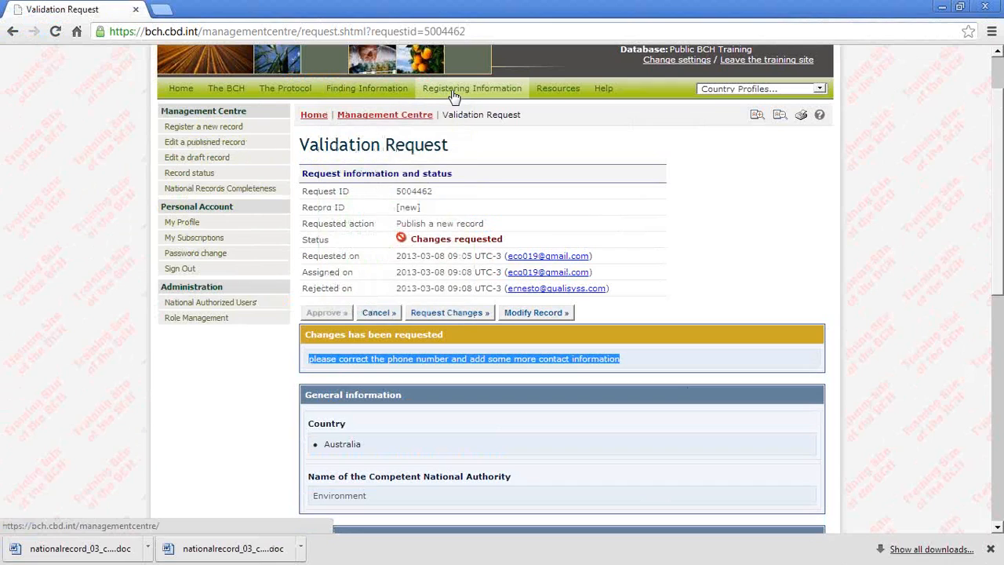
scroll(444, 213, up, 2)
click(210, 191)
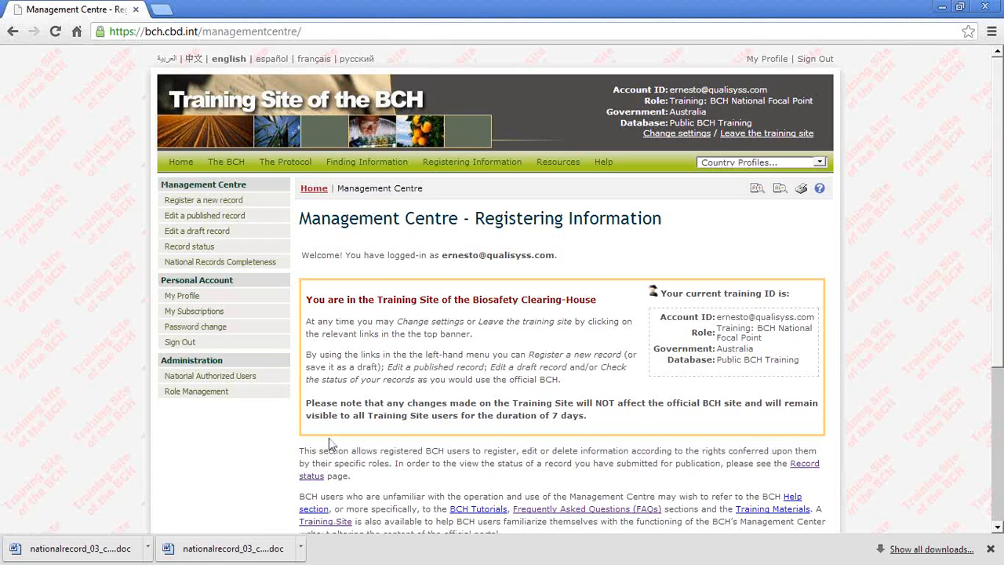
click(198, 251)
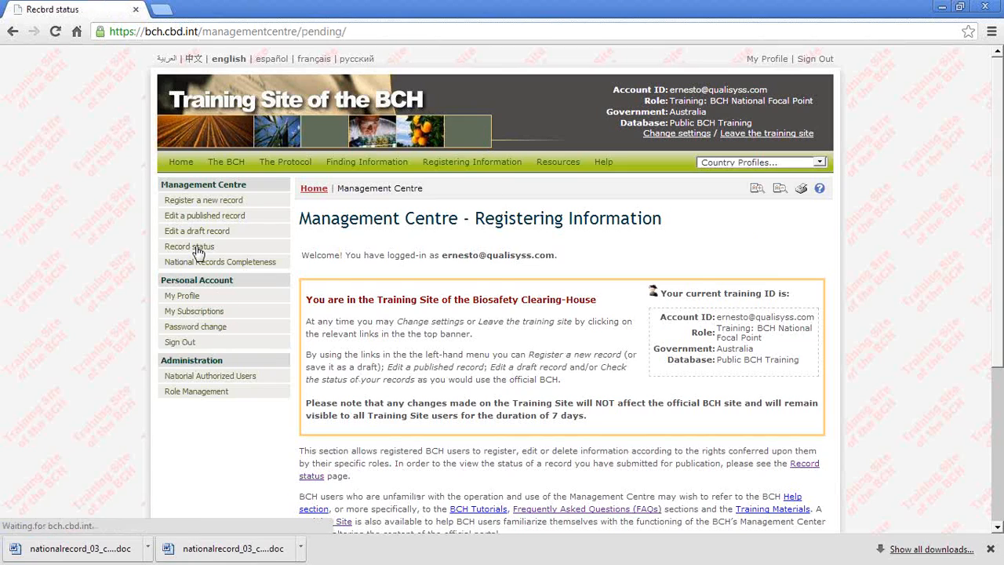
scroll(408, 375, down, 1)
scroll(408, 375, down, 2)
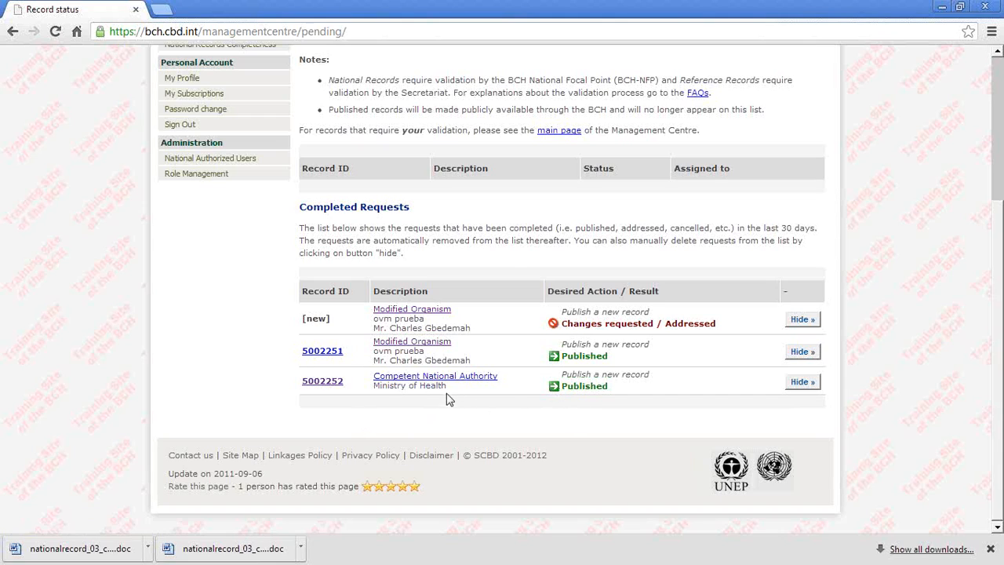
click(431, 378)
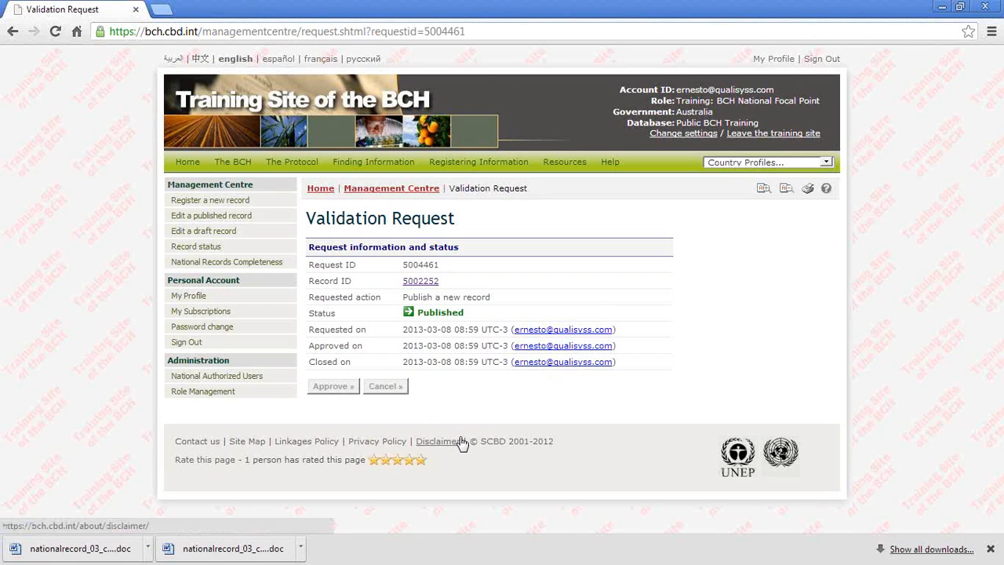
click(13, 36)
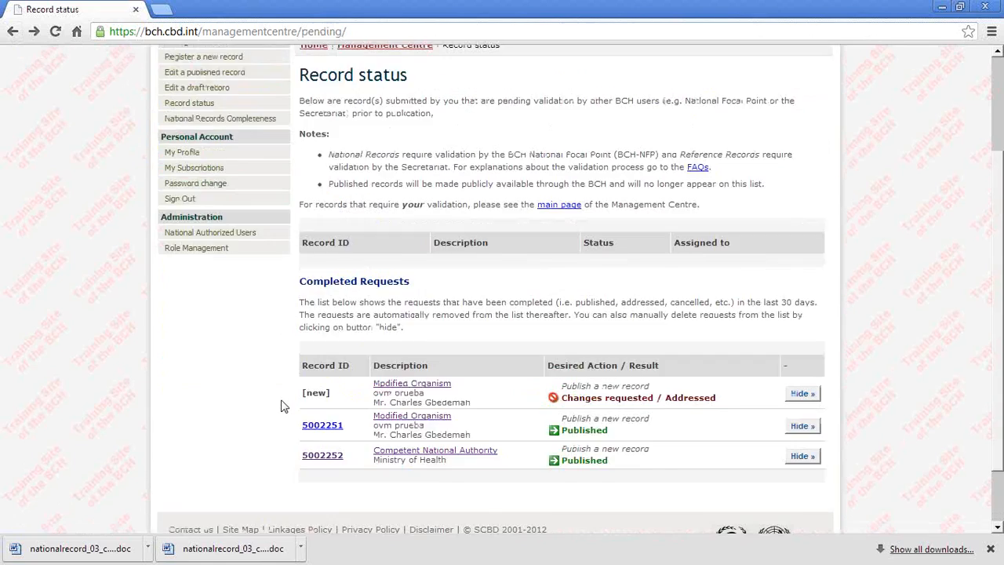
Step: Browse the published records available for editing and open the Country's Decision or any other Communication record with ID 340
scroll(283, 406, up, 2)
click(217, 219)
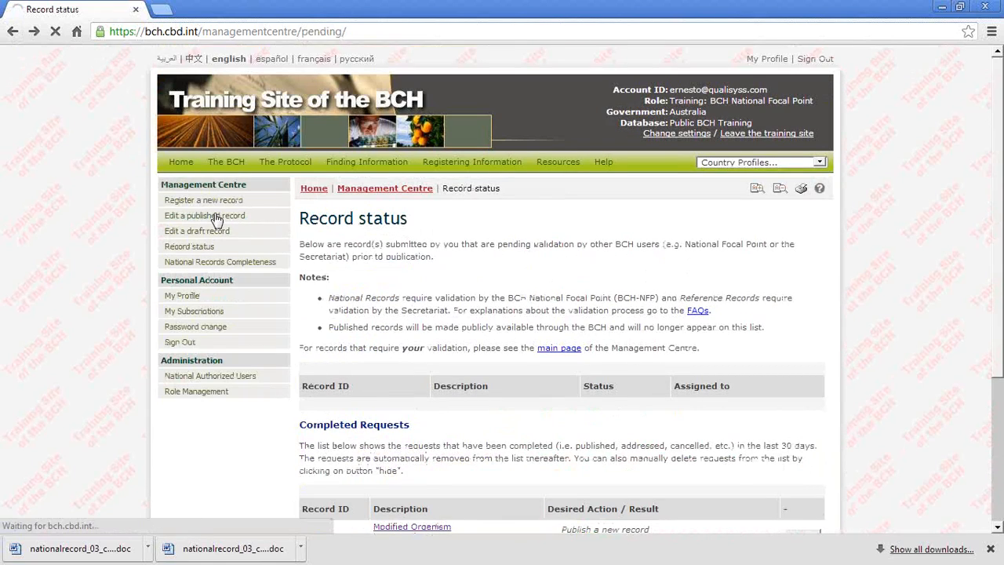
scroll(574, 465, down, 2)
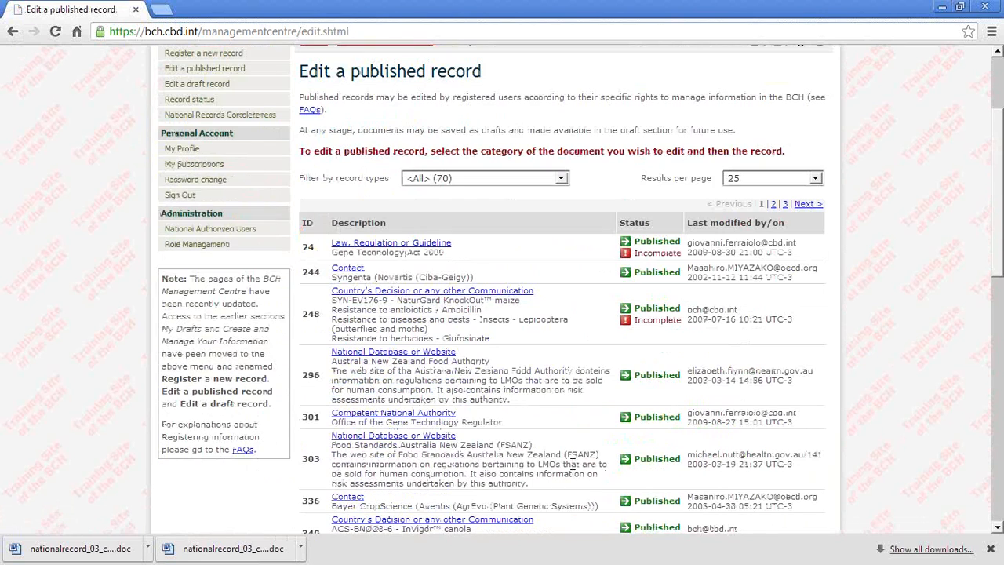
scroll(574, 464, down, 2)
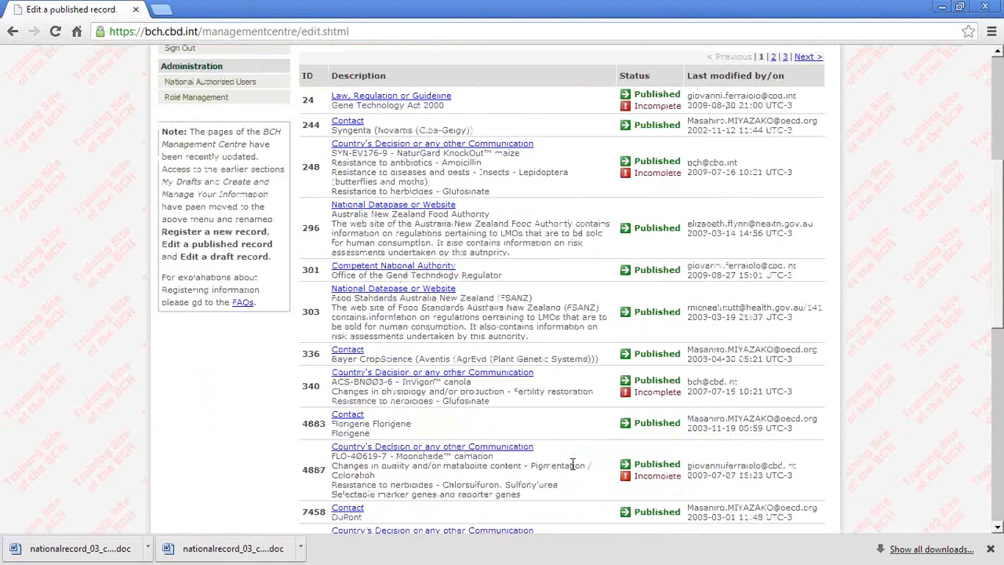
click(354, 374)
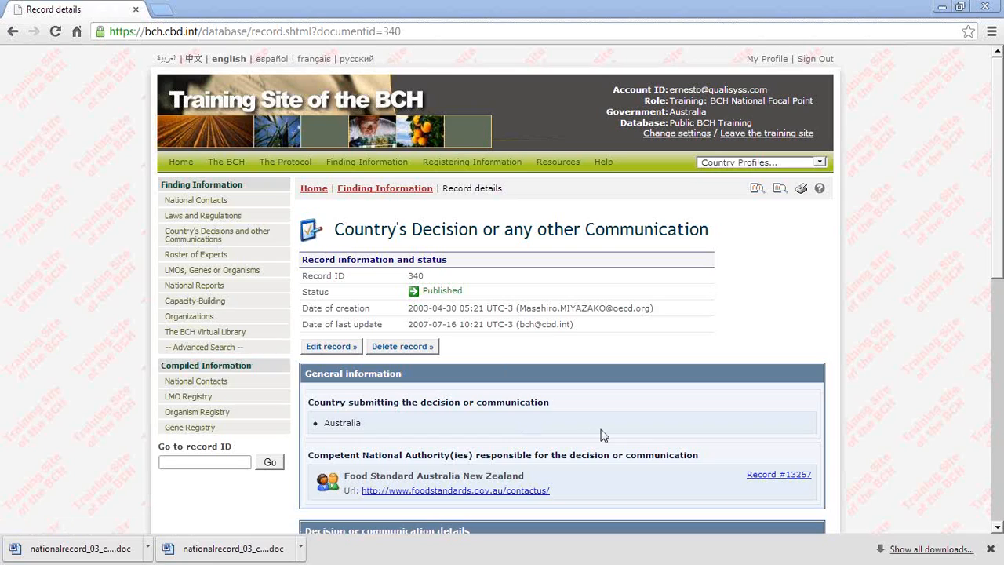
Step: Return to the Management Centre from the record details and reopen the list of published records for editing
key(alt+Tab)
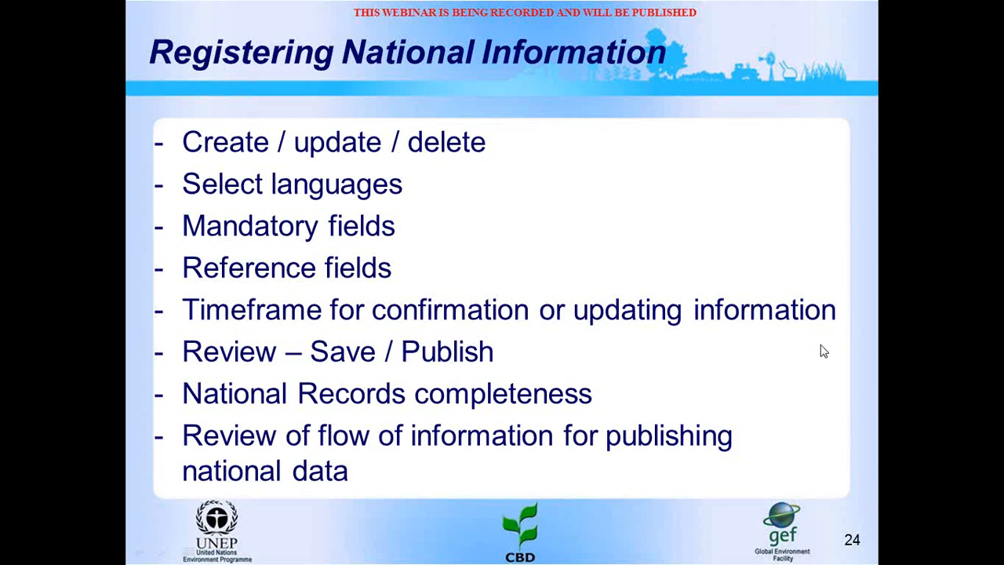
key(alt+Tab)
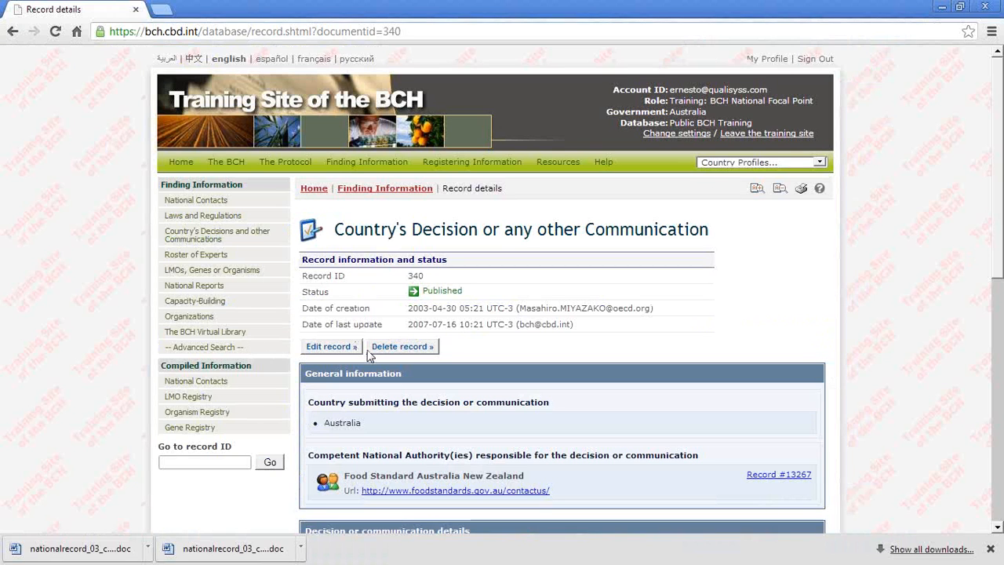
click(437, 163)
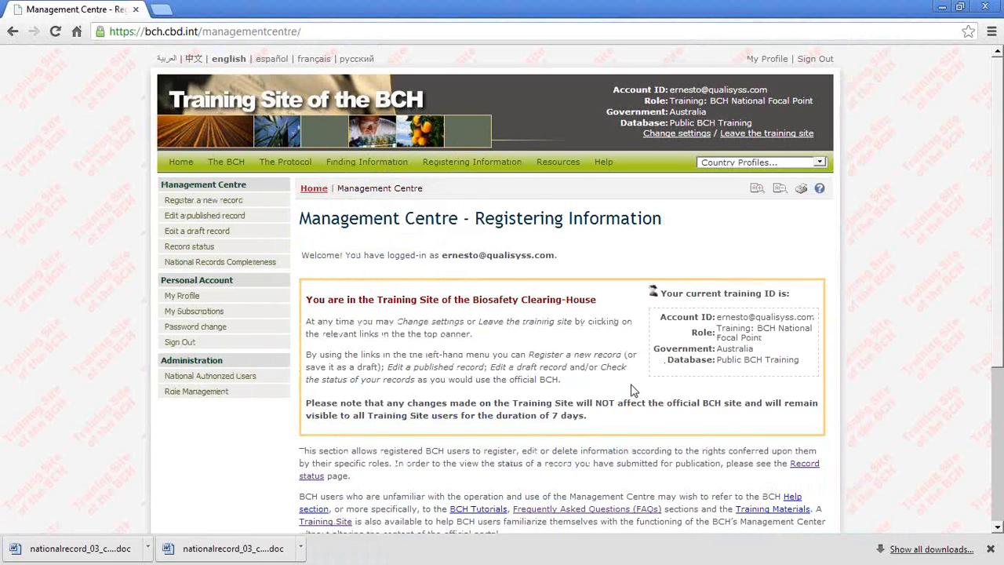
scroll(634, 390, down, 3)
scroll(634, 390, up, 2)
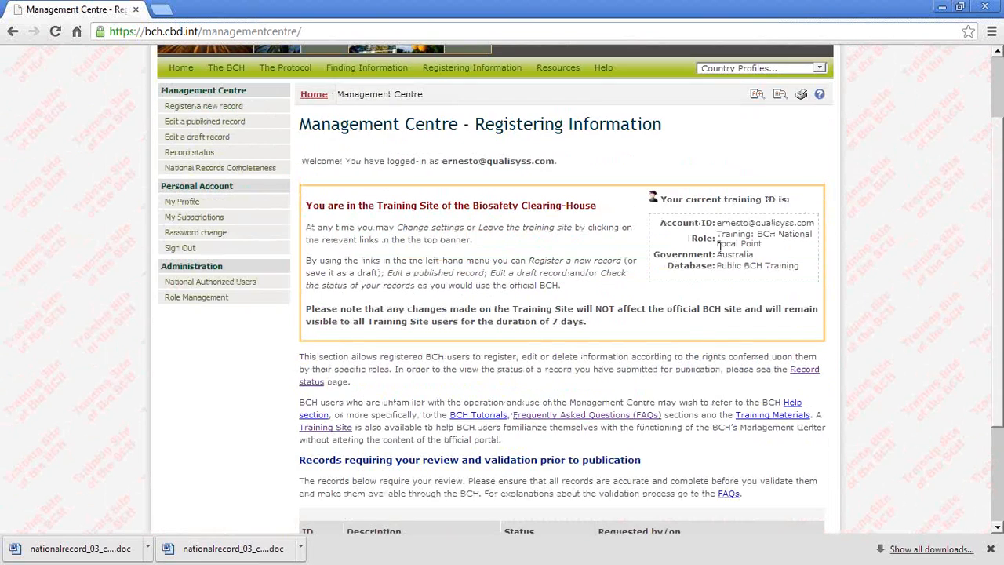
click(198, 125)
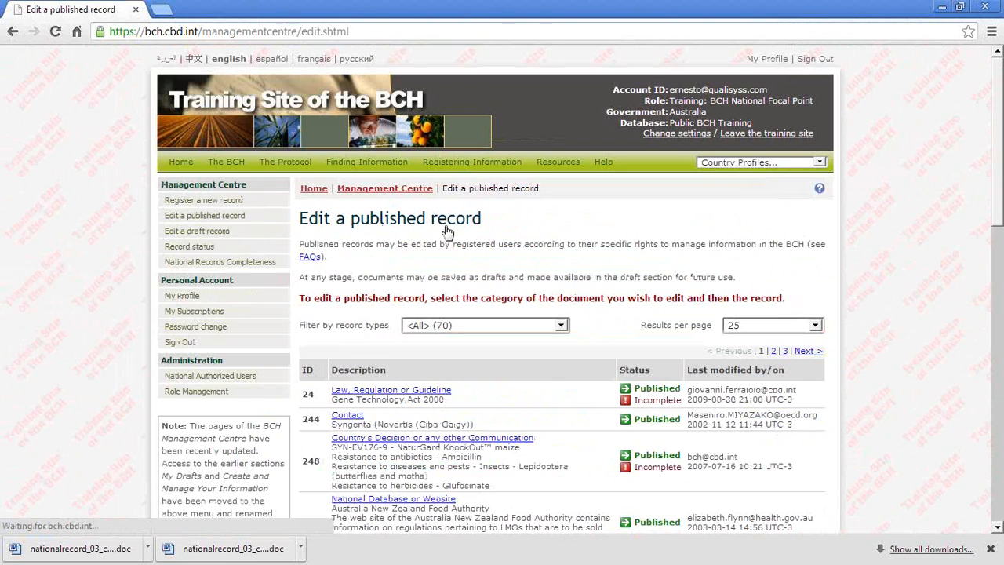
Step: Browse the published records and open the Law, Regulation or Guideline record with ID 24, Gene Technology Act 2000, for editing
scroll(901, 455, down, 8)
scroll(899, 449, down, 3)
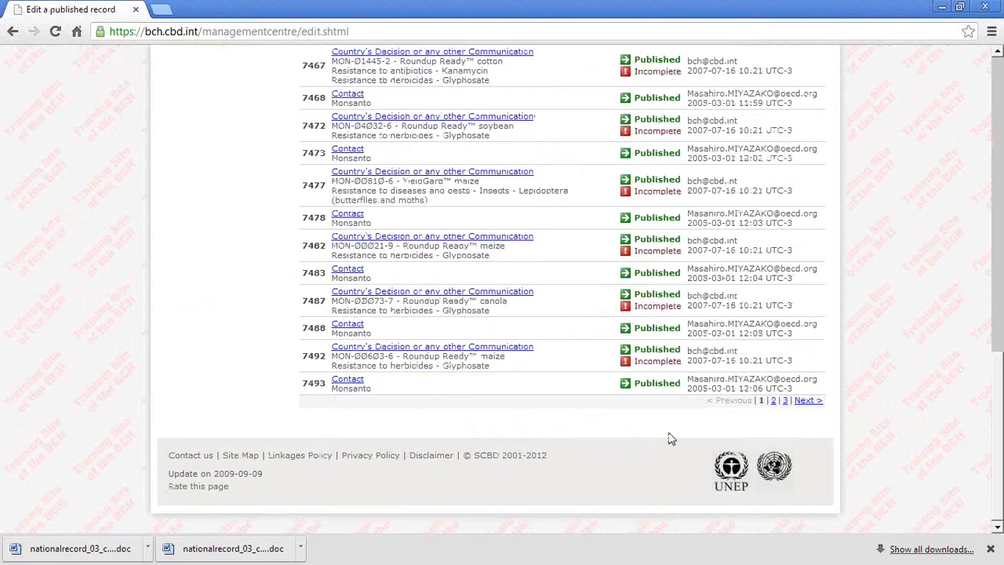
scroll(571, 465, up, 3)
scroll(572, 465, up, 1)
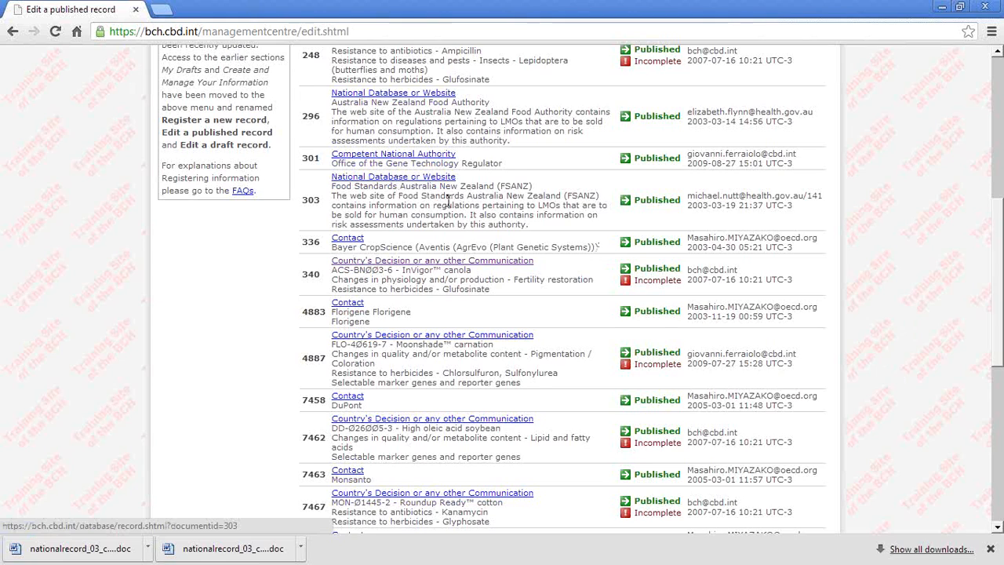
scroll(402, 179, up, 1)
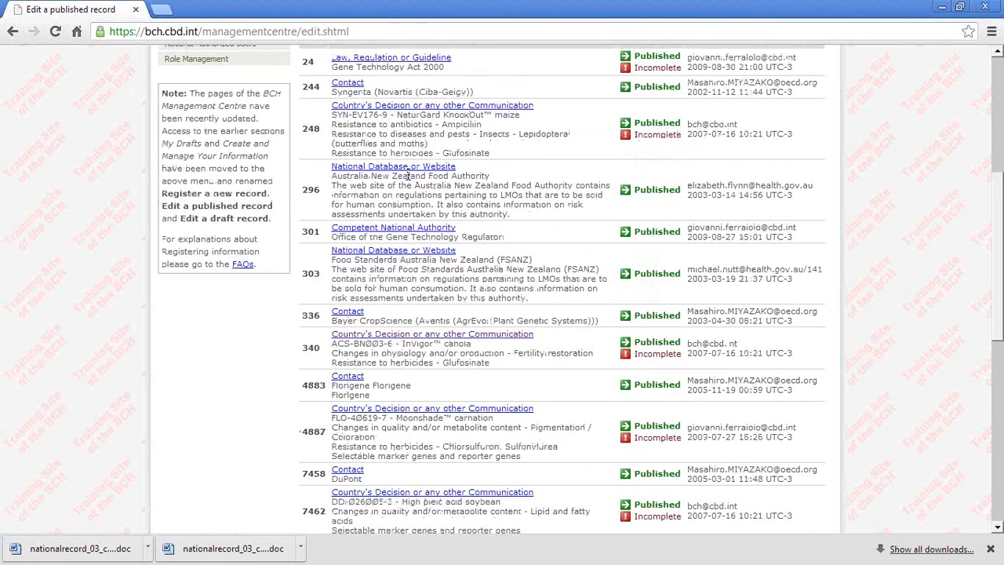
scroll(408, 174, up, 1)
click(386, 131)
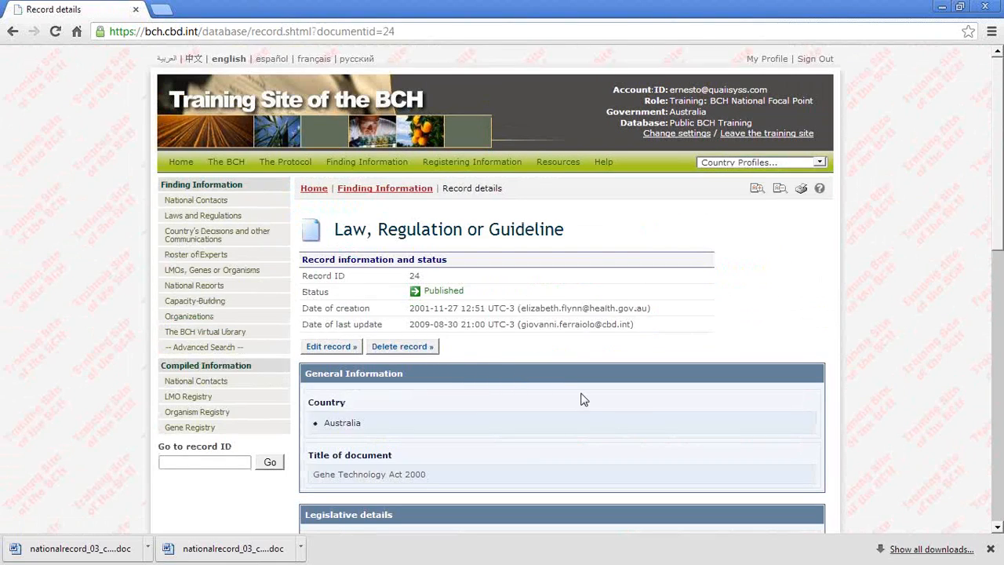
click(331, 347)
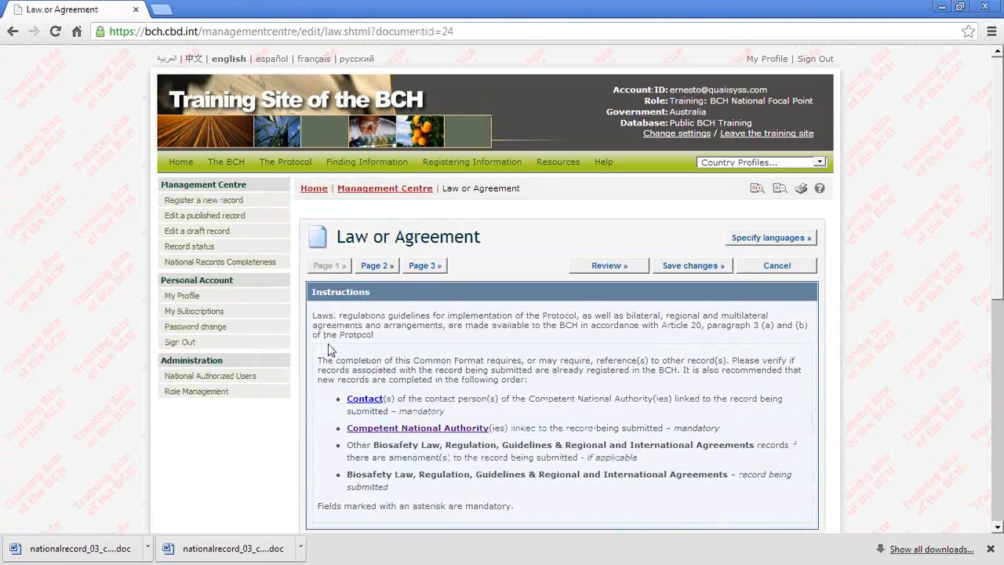
Step: On page 3 of the law record, review the timeframe section and answer Yes to confirming or updating the information after two years
click(378, 267)
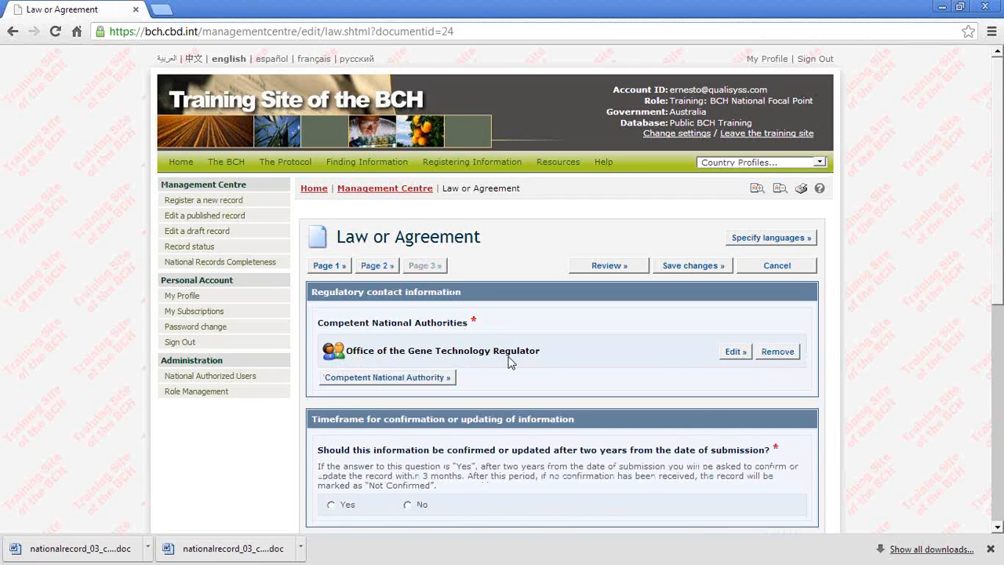
scroll(512, 363, down, 2)
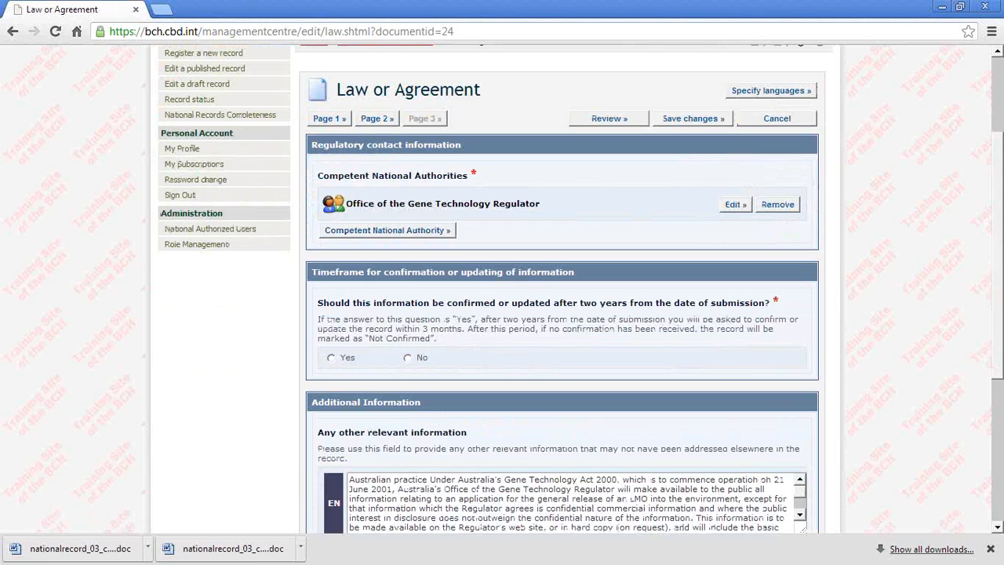
mouse_move(345, 263)
mouse_down()
mouse_move(318, 272)
mouse_move(565, 402)
mouse_move(581, 271)
mouse_move(338, 259)
mouse_up()
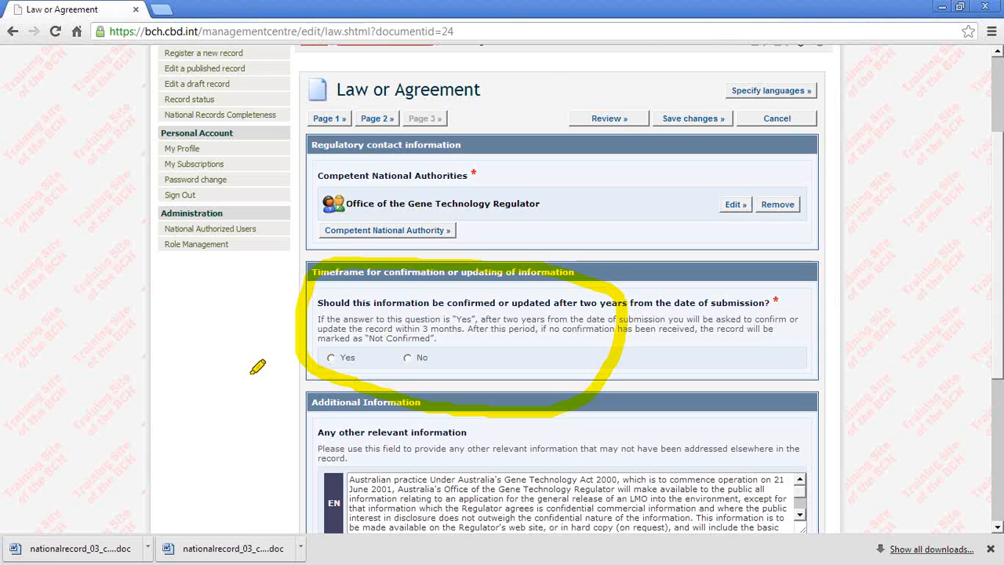
key(e)
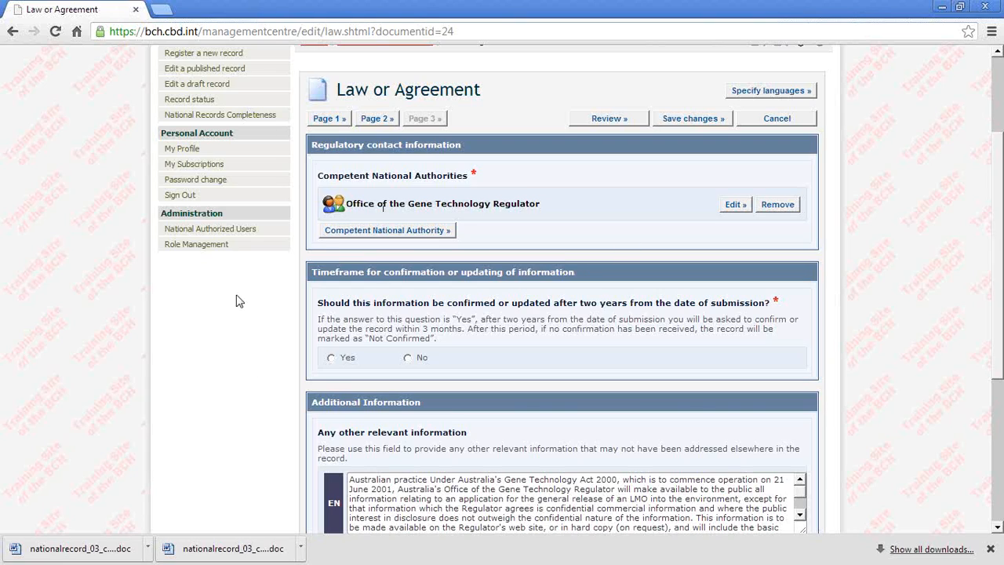
click(334, 358)
Step: Open the National Records Completeness page and look through the published records lacking mandatory information
click(234, 116)
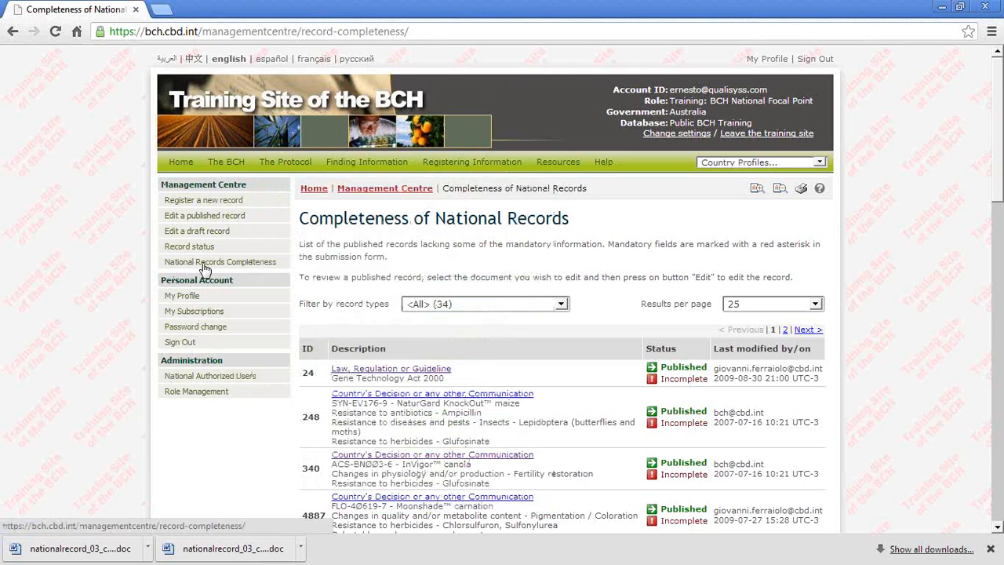
scroll(290, 471, down, 2)
scroll(285, 475, down, 2)
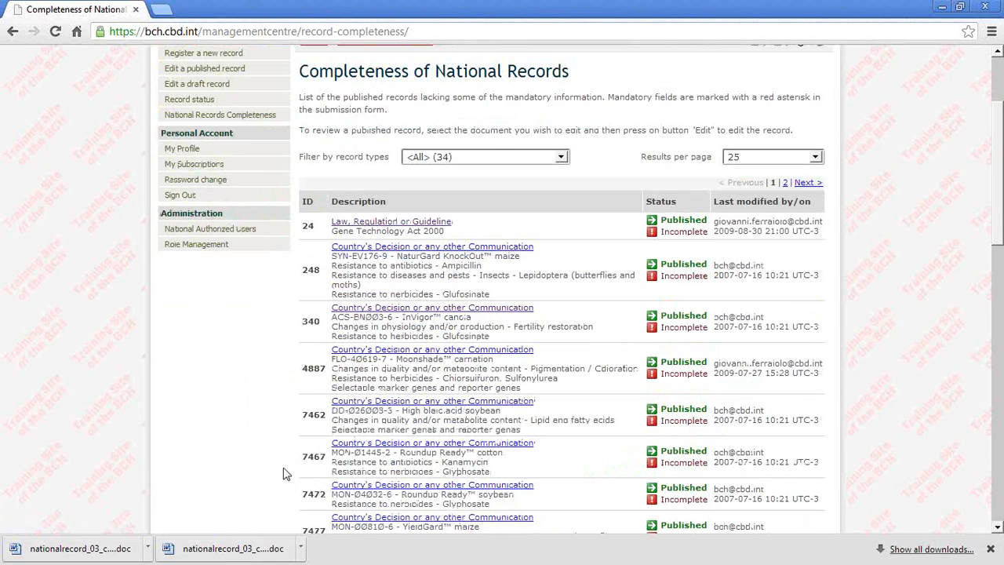
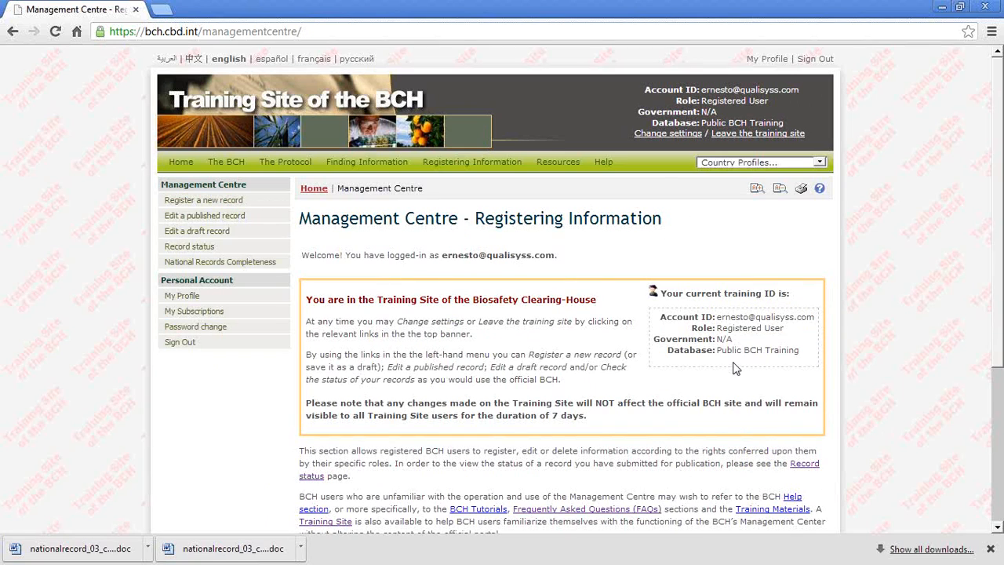
Step: Look over the Management Centre overview and open the page for registering a new record
scroll(735, 369, down, 1)
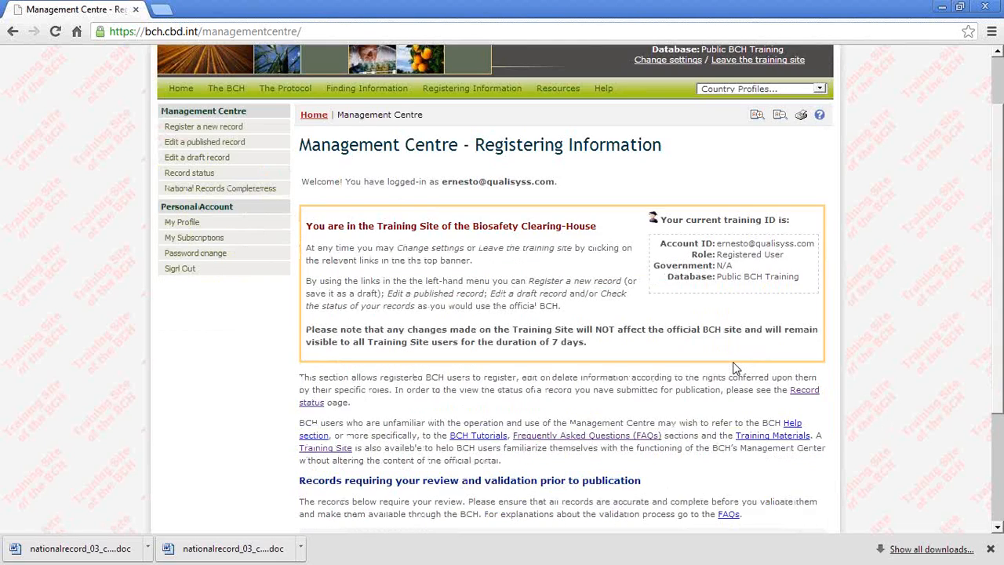
scroll(735, 369, down, 2)
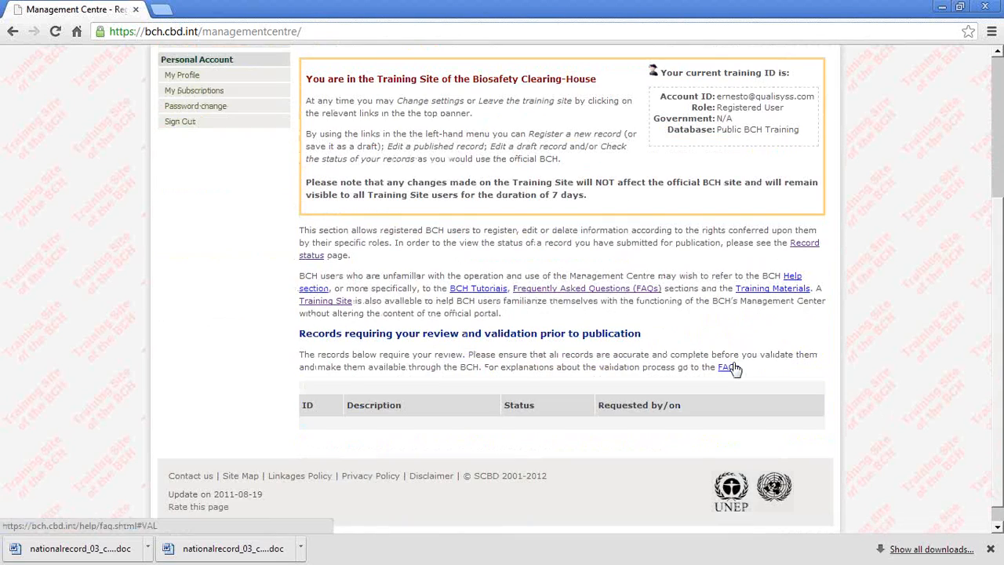
scroll(734, 366, up, 1)
scroll(735, 363, up, 2)
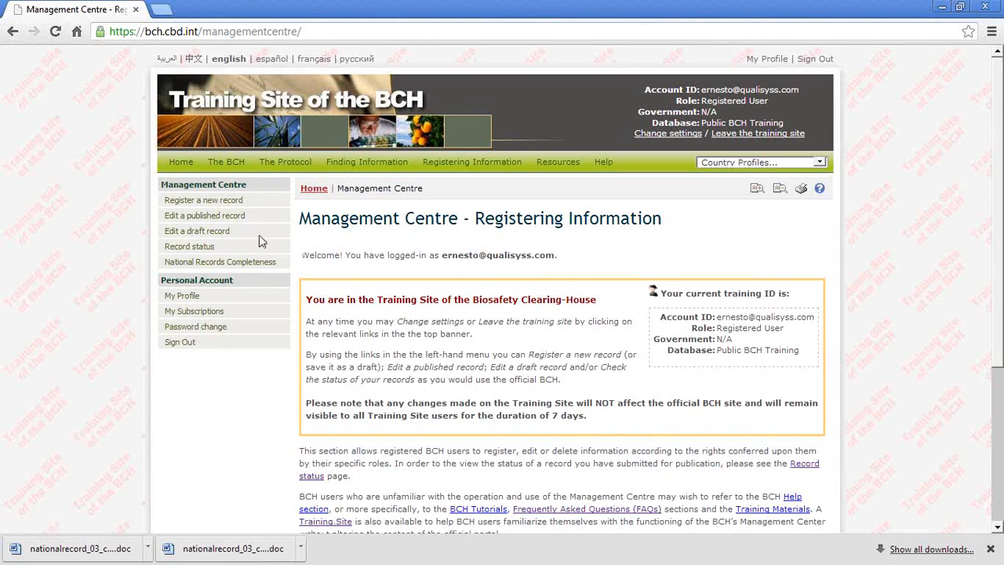
click(198, 208)
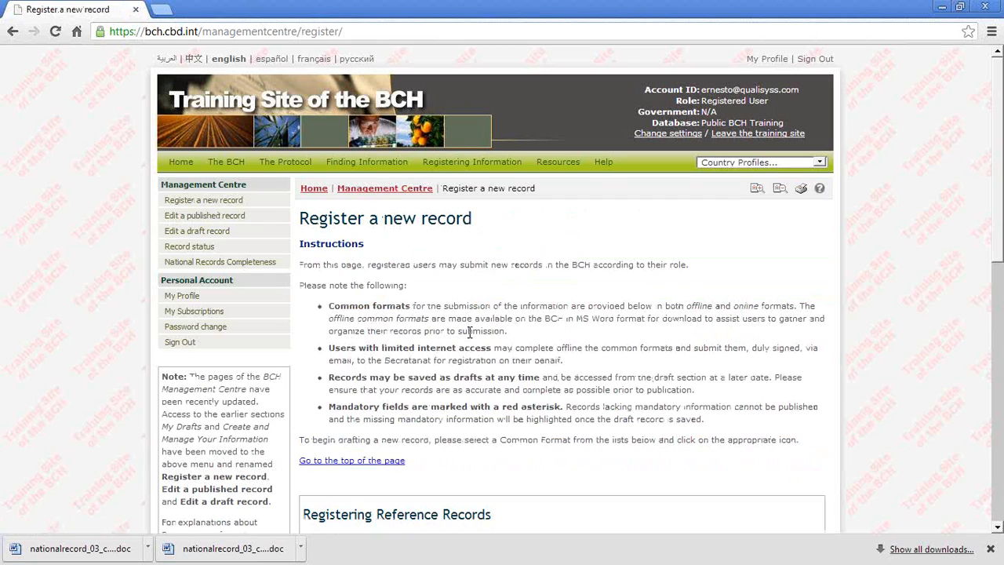
Step: Review the reference record formats and open the online common format for Living Modified Organism (LMO)
scroll(467, 343, down, 1)
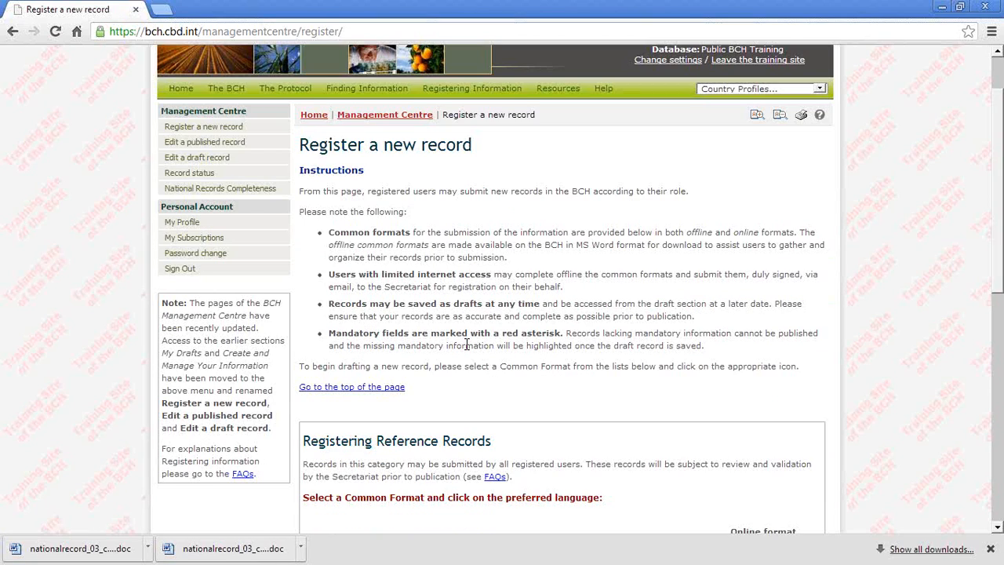
scroll(467, 344, down, 4)
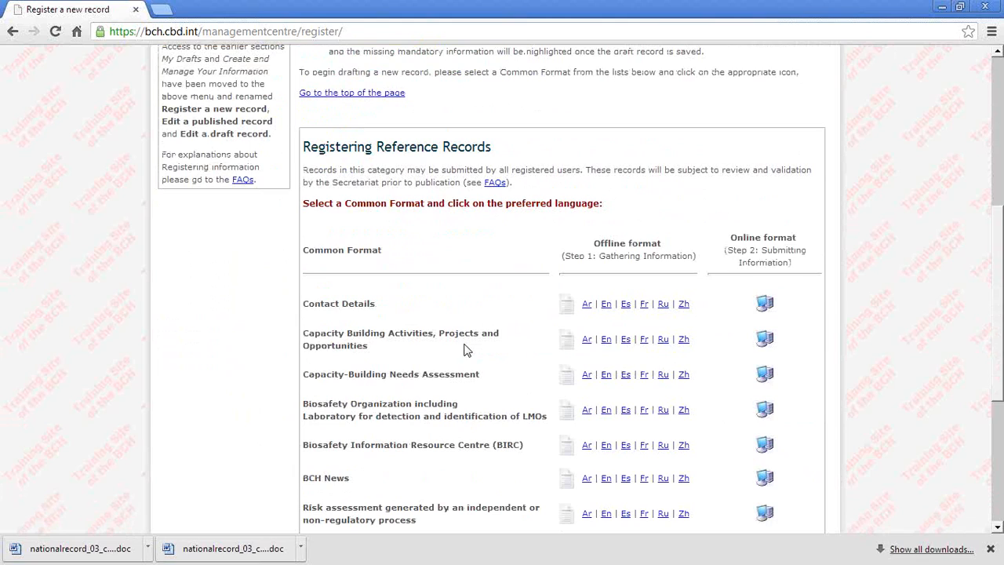
scroll(466, 350, down, 1)
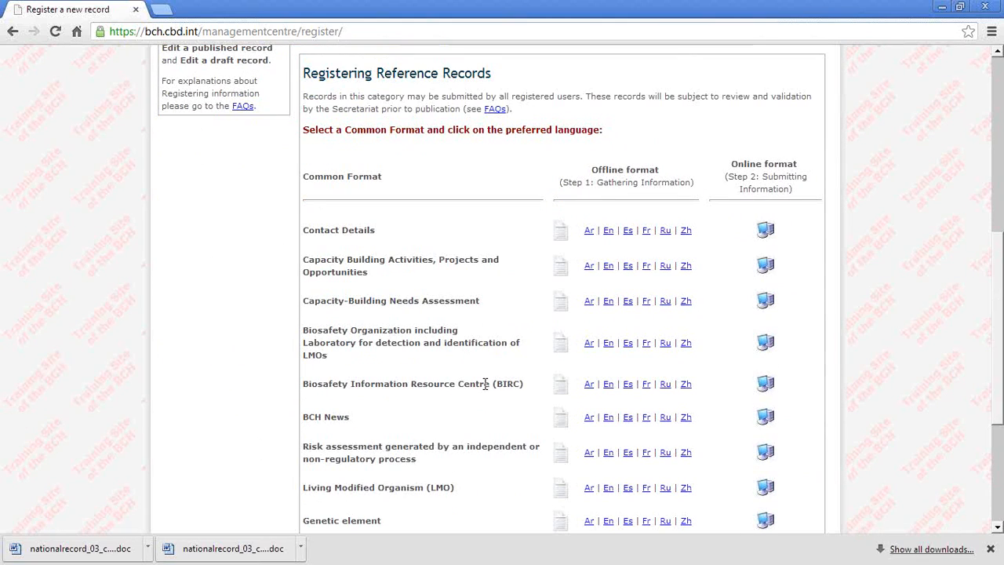
scroll(539, 363, down, 1)
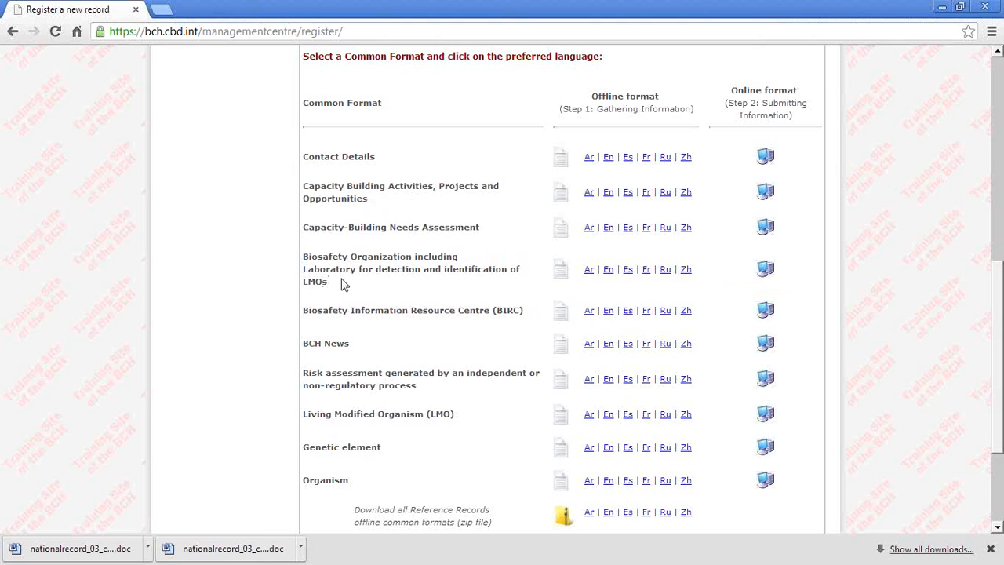
click(765, 416)
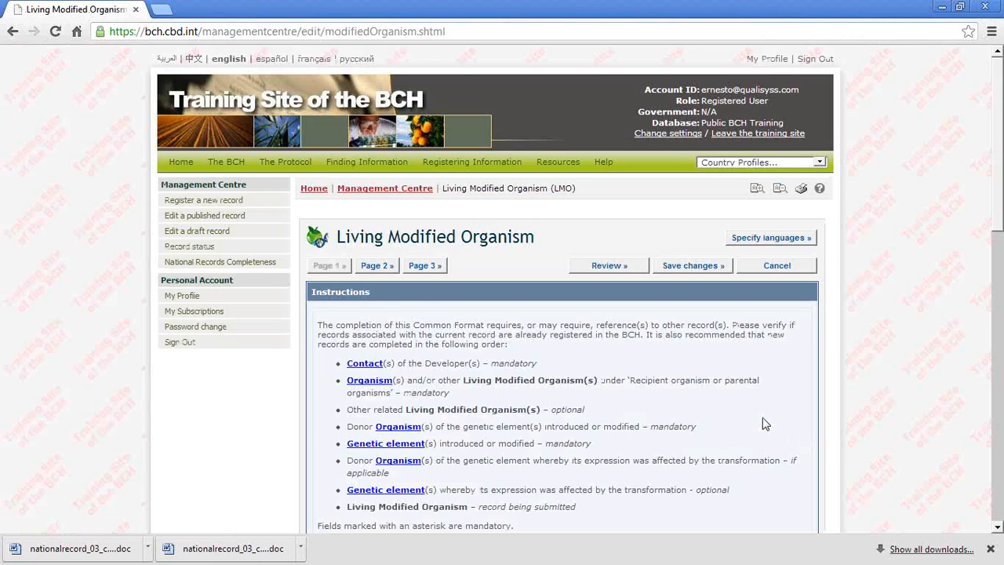
Step: Review the LMO form's instructions and enter mon877 as the transformation event
scroll(765, 424, down, 1)
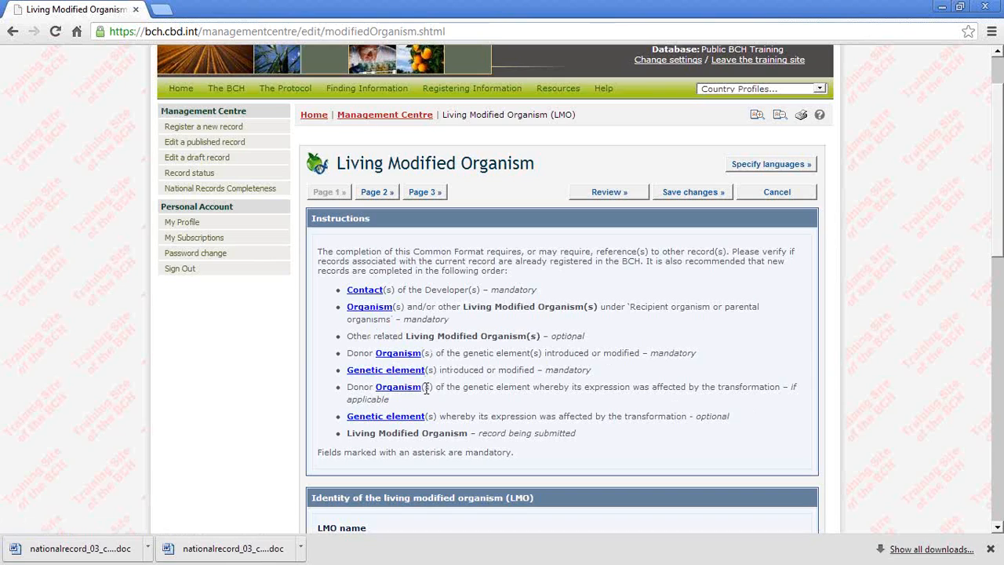
scroll(413, 414, down, 1)
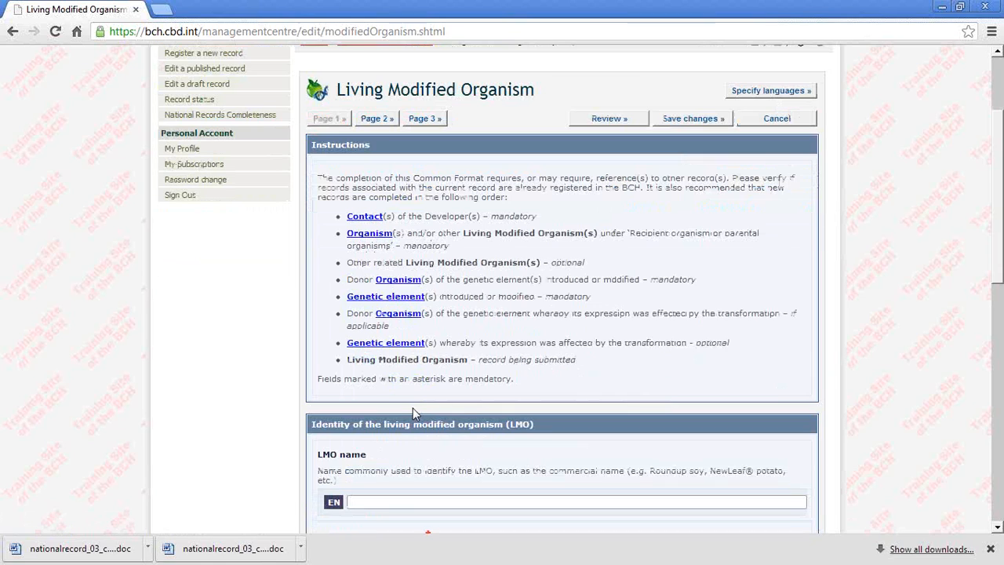
scroll(413, 408, down, 3)
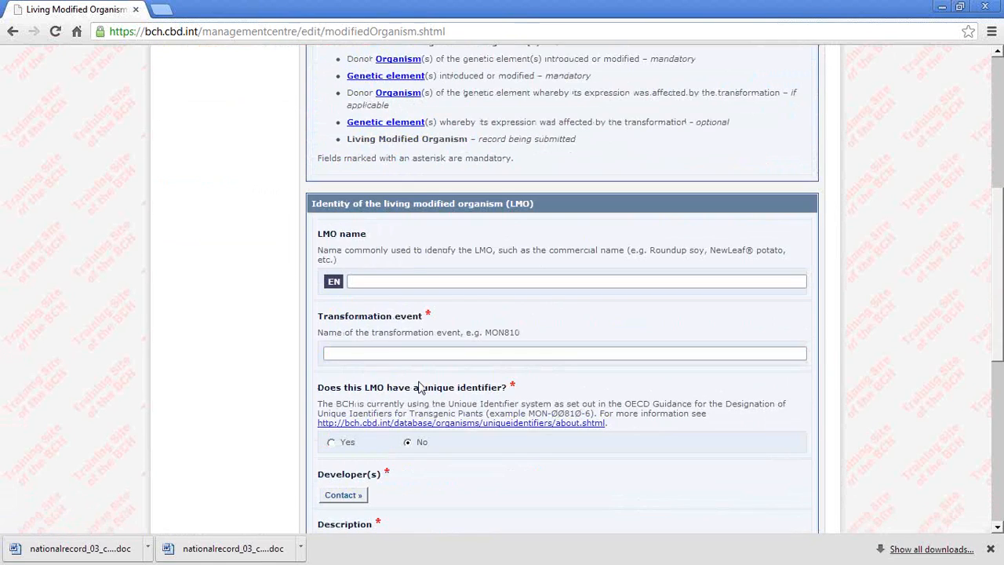
click(394, 355)
text(m)
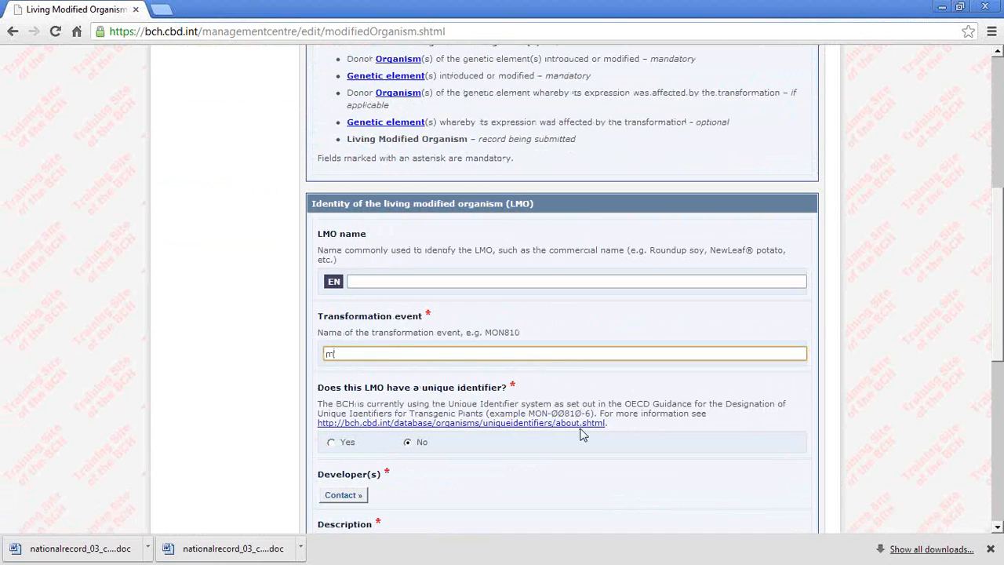
text(on)
text(8;77)
Step: Add the third existing contact, from UNEP SCBD, as the developer of the LMO
scroll(582, 434, down, 1)
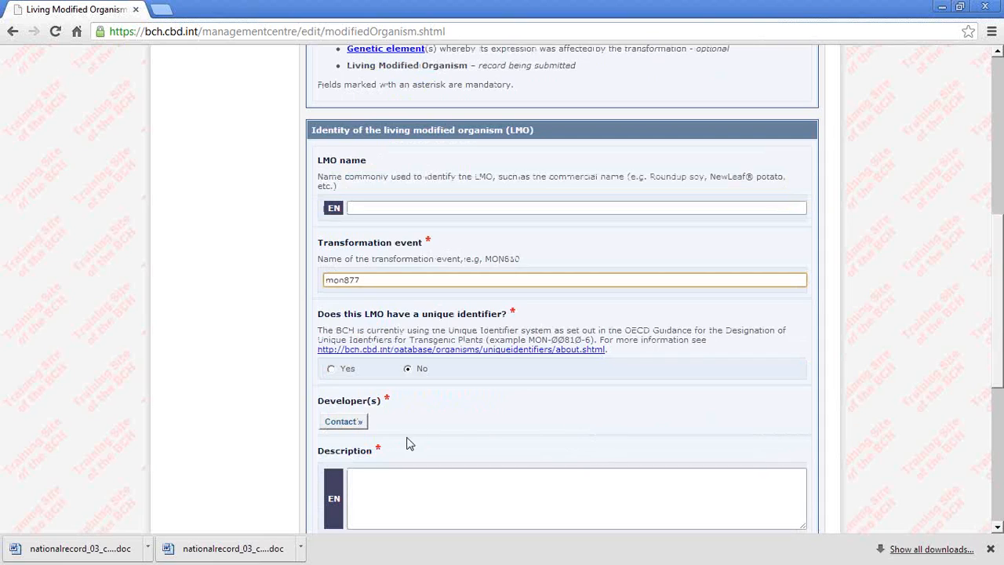
click(347, 424)
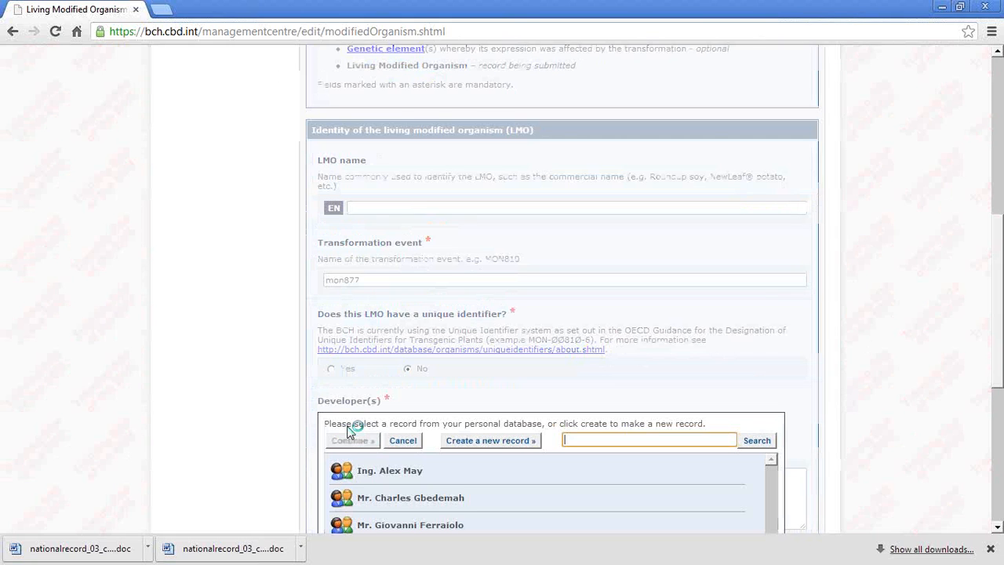
click(411, 471)
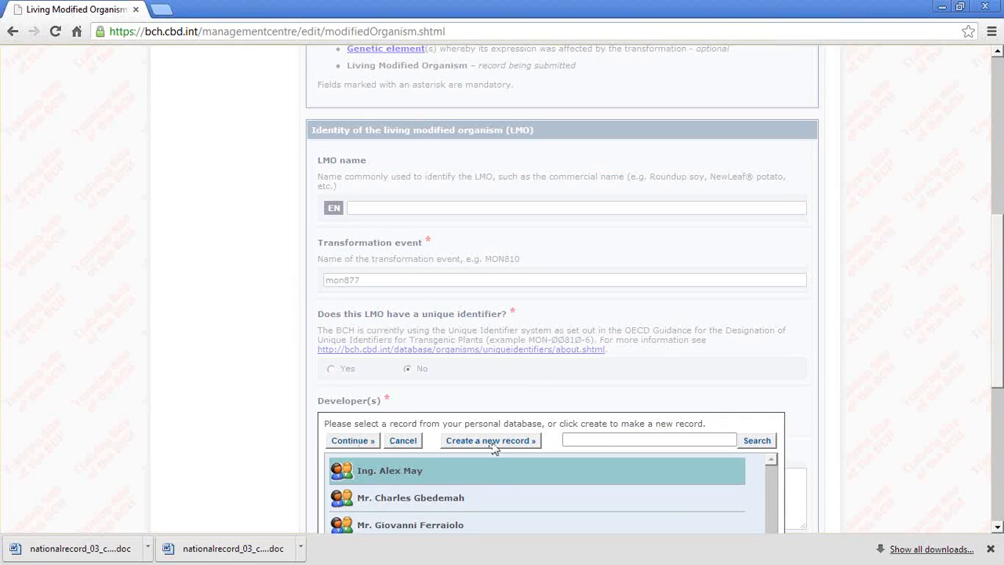
click(404, 470)
scroll(676, 478, down, 2)
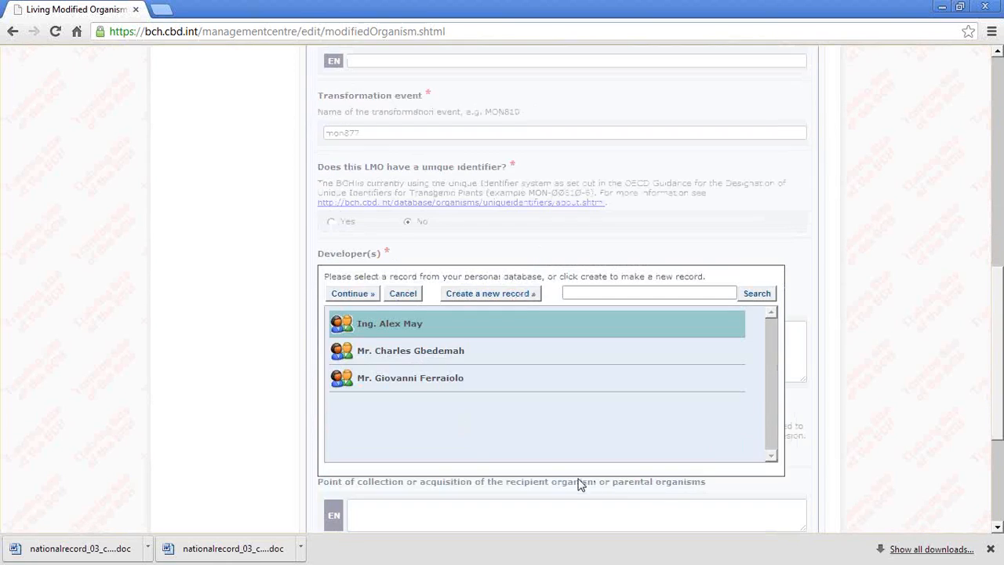
click(419, 389)
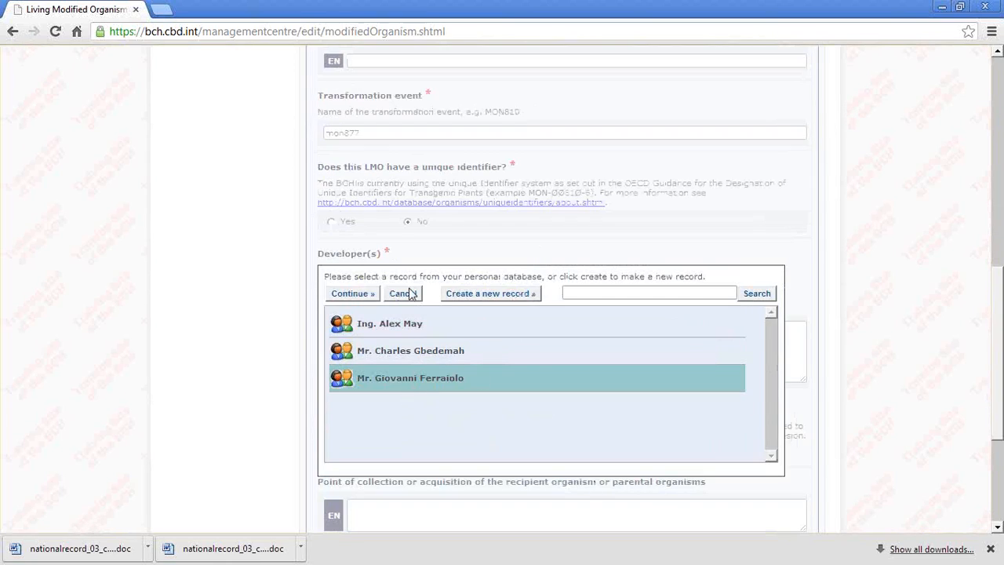
click(354, 293)
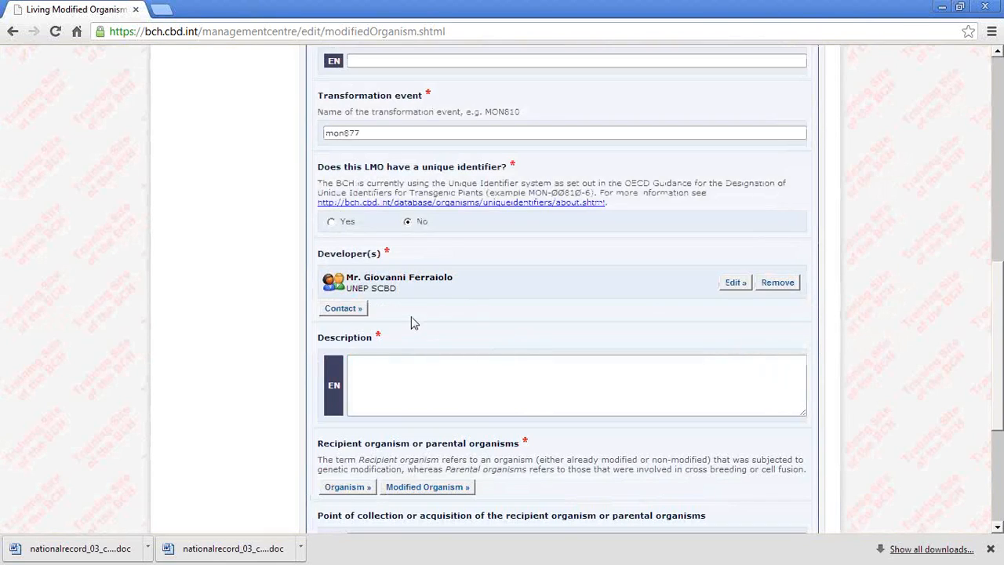
Step: Enter "one developer" as the English description of the LMO
scroll(423, 320, down, 2)
click(397, 261)
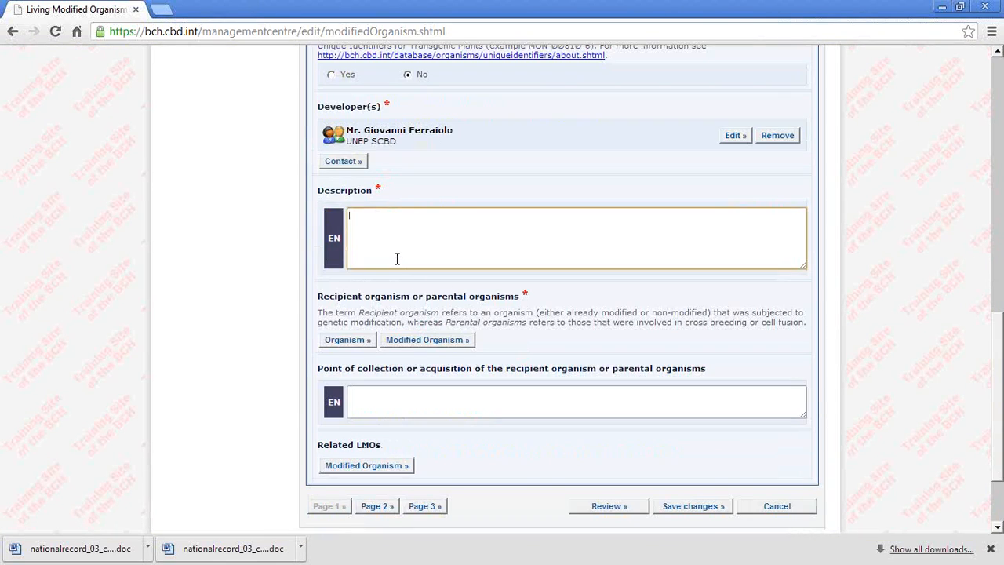
text(one developer)
Step: Add the existing organism record Acinetobacter calcoaceticus as the recipient or parental organism
click(346, 339)
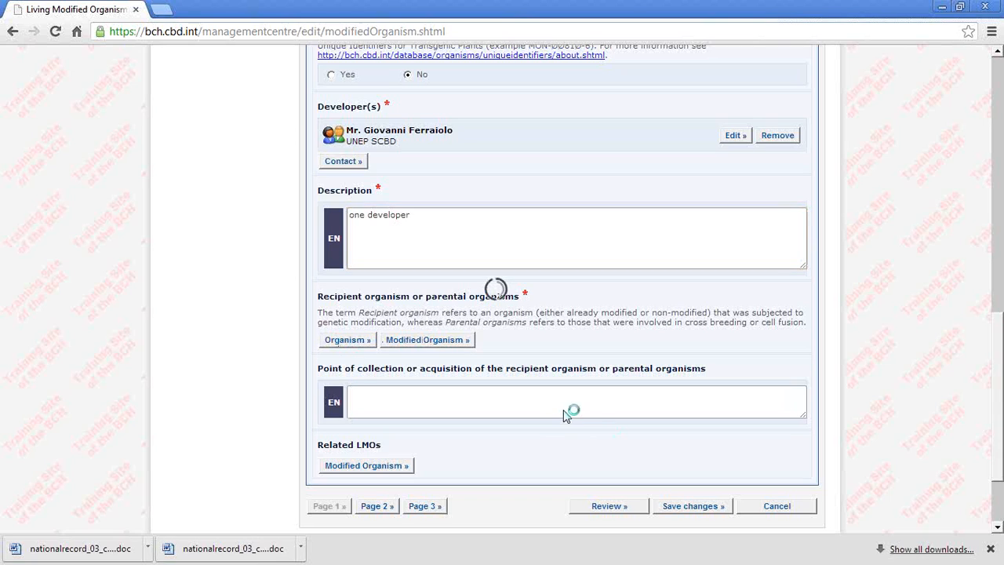
click(405, 387)
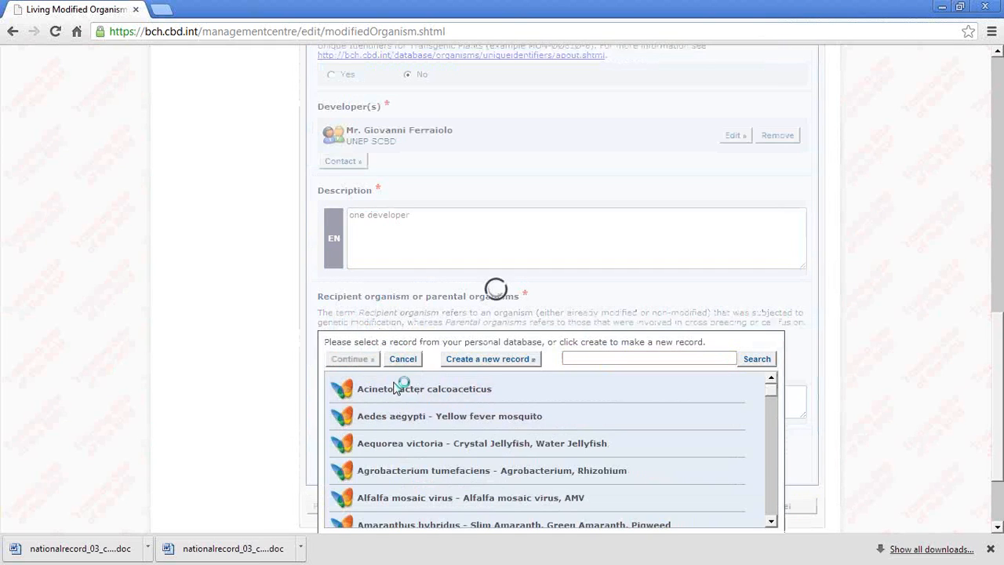
click(350, 361)
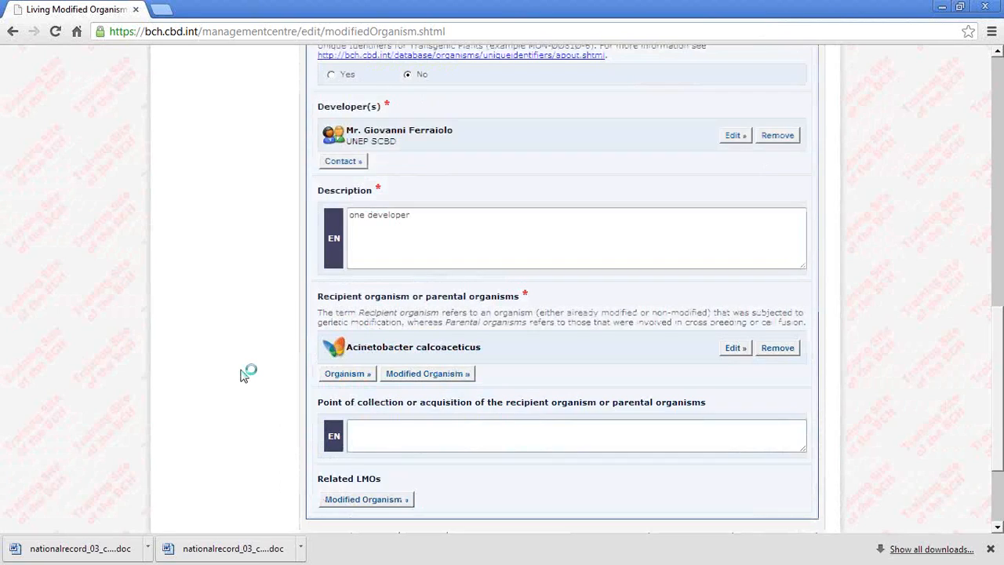
Step: Go to page 2 of the LMO form and add the (1,3-1,4)-beta-glucanase gene as an introduced or modified genetic element
scroll(493, 492, down, 3)
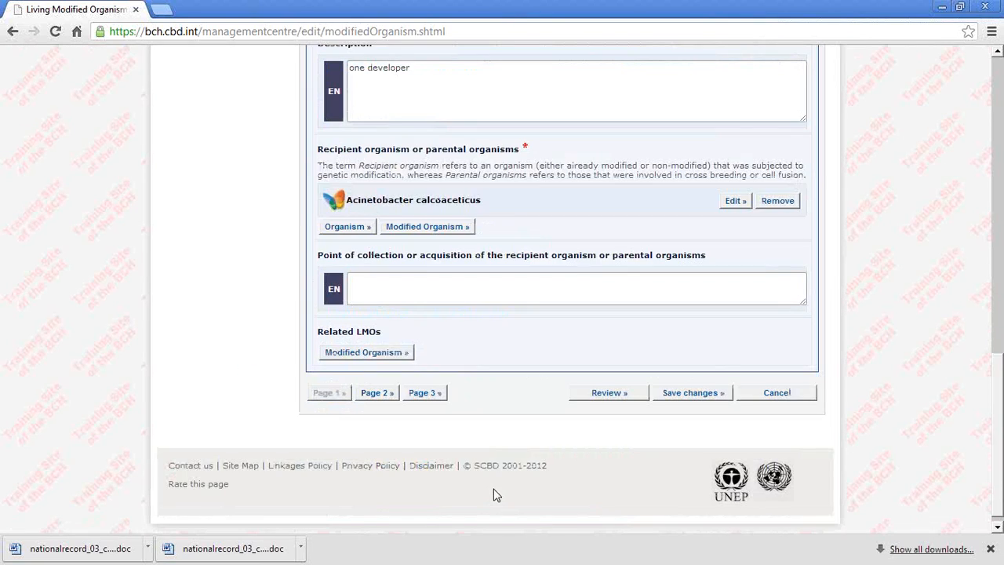
click(374, 393)
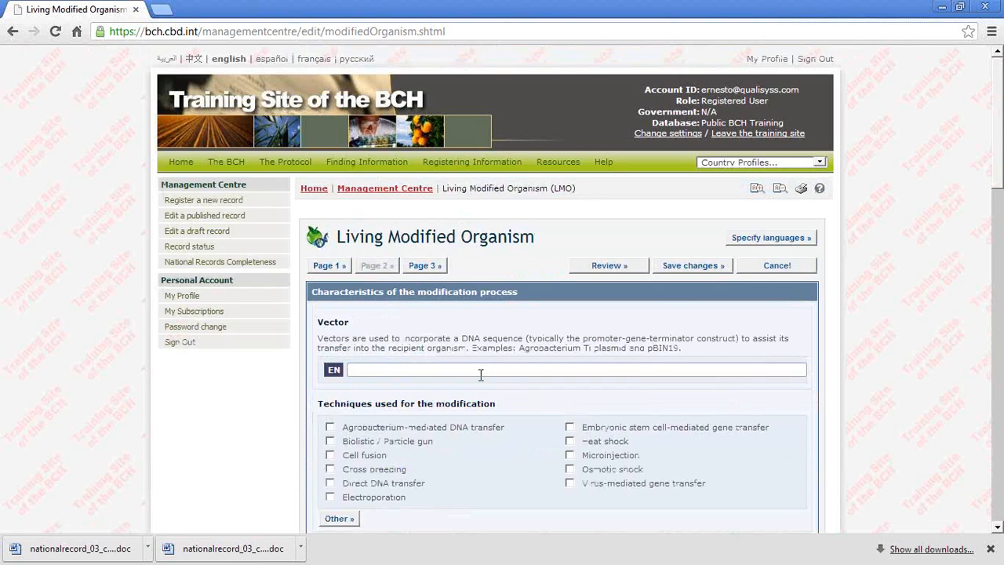
scroll(479, 376, down, 2)
scroll(517, 361, down, 2)
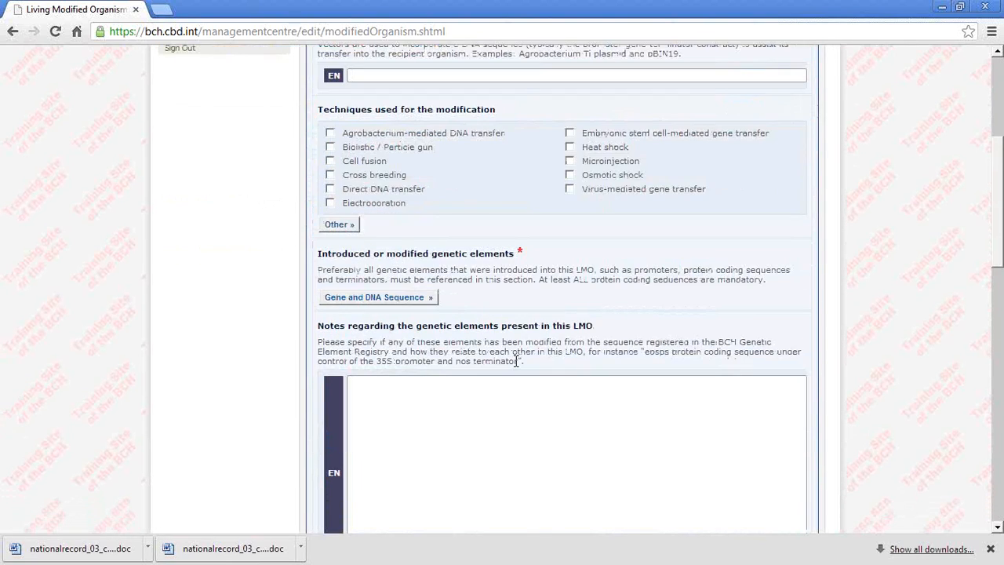
click(378, 302)
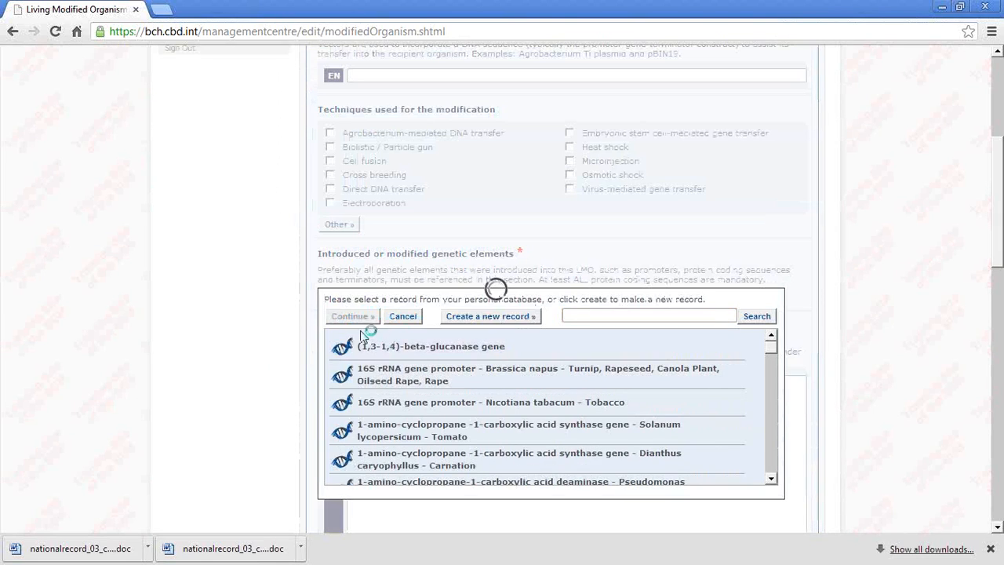
click(362, 337)
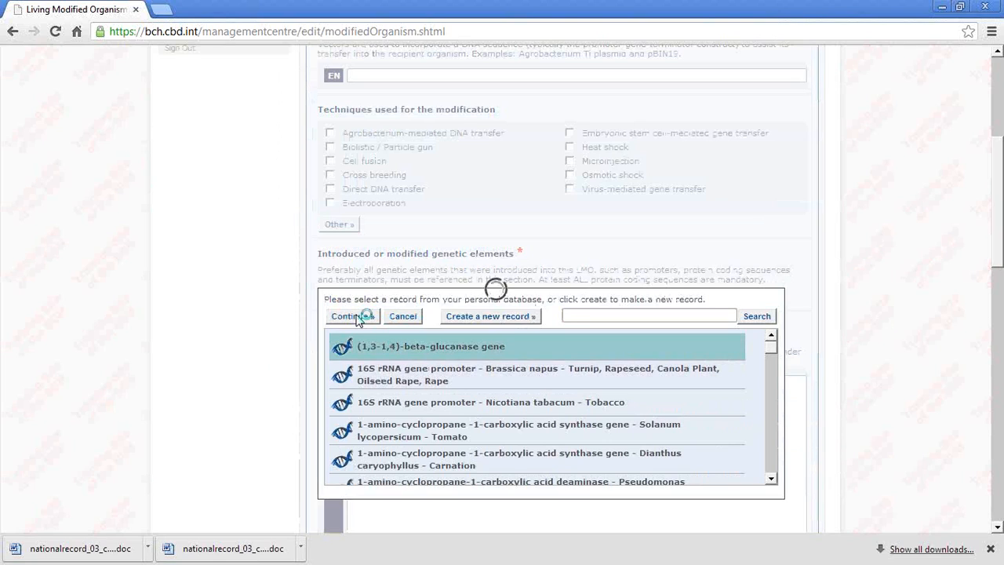
click(353, 316)
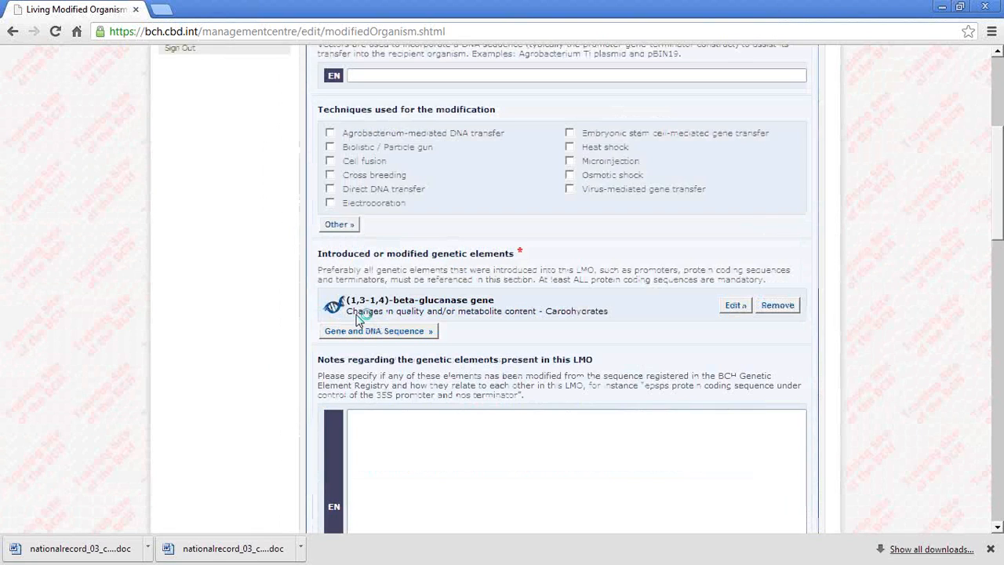
Step: Mark Resistance to diseases and pests as a modified trait and select Bacteria beneath it
scroll(357, 318, down, 7)
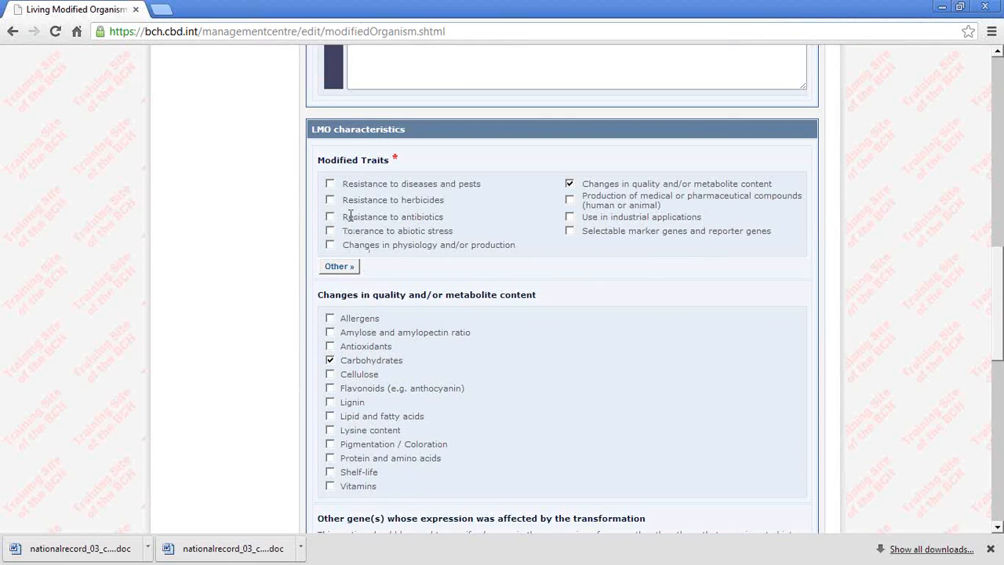
click(331, 185)
scroll(430, 376, down, 3)
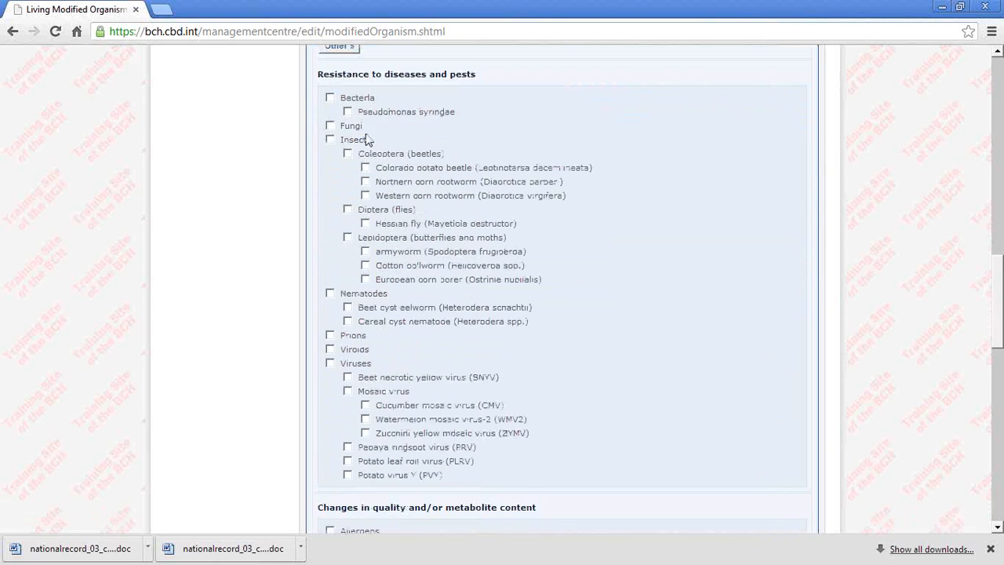
click(329, 98)
Step: Look over the remaining LMO characteristics and detection method fields and go to page 3 of the form
scroll(475, 312, down, 1)
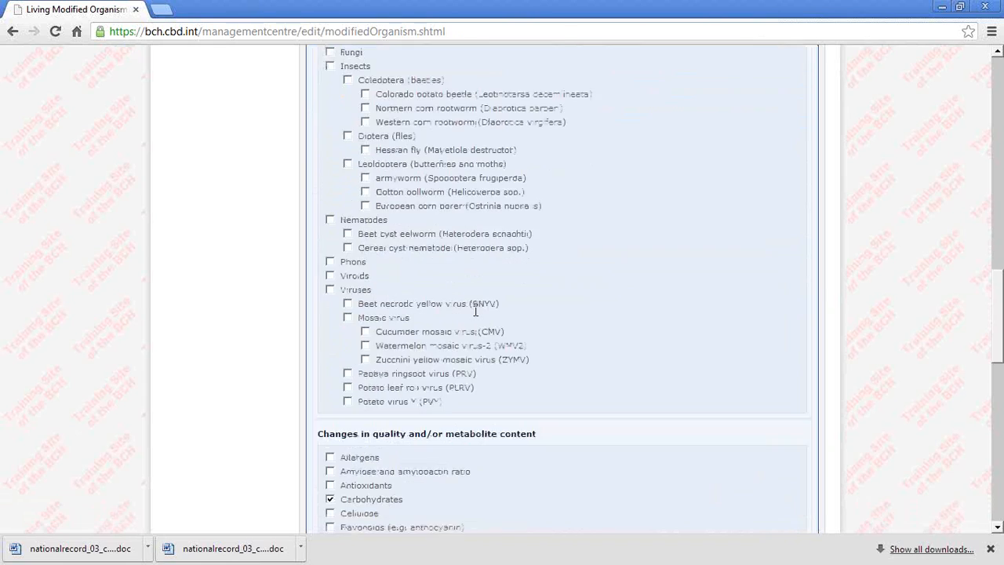
scroll(475, 312, down, 8)
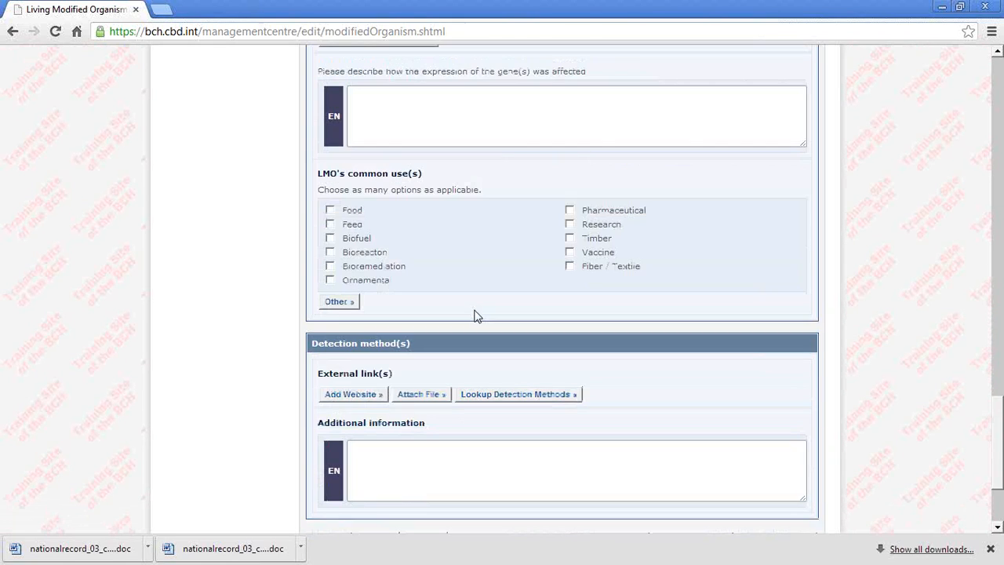
scroll(475, 315, down, 2)
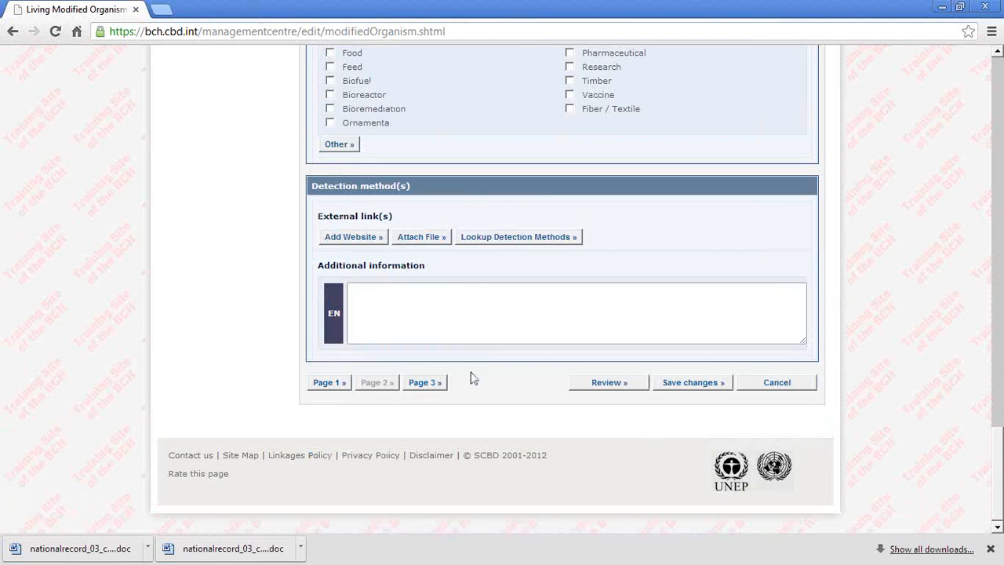
click(424, 383)
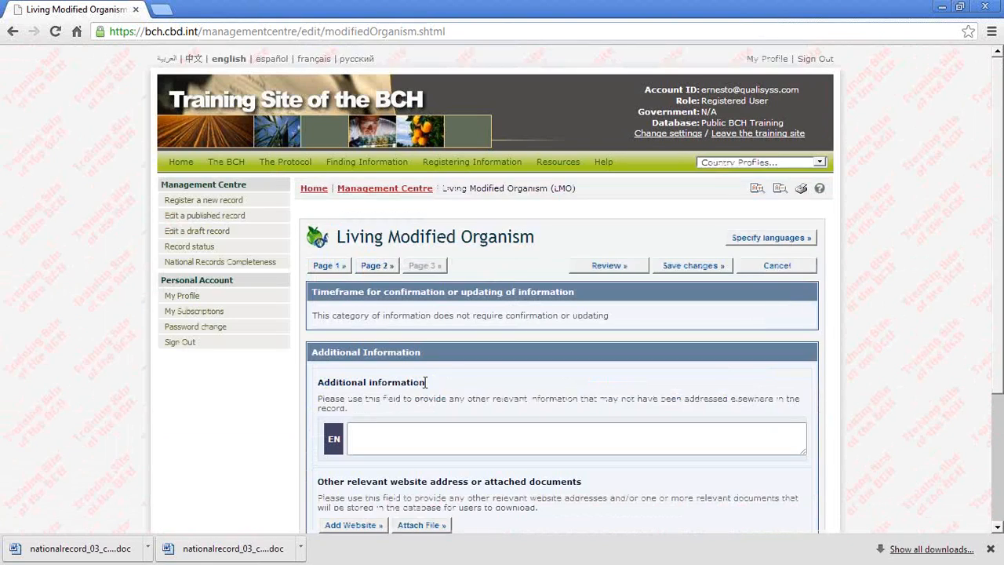
Step: Save the completed Living Modified Organism record by submitting it for publishing, leaving the additional information fields empty
scroll(426, 382, down, 3)
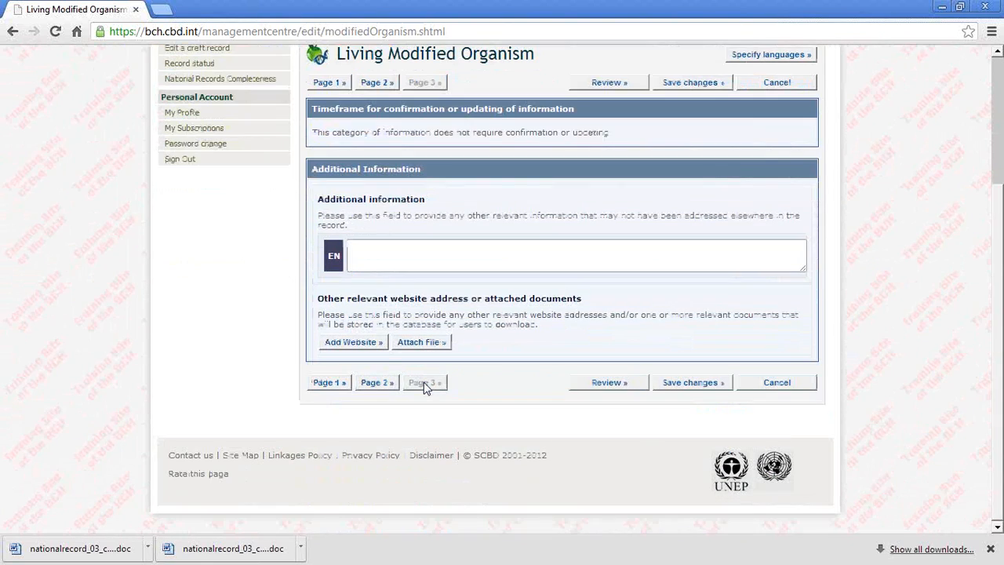
click(603, 386)
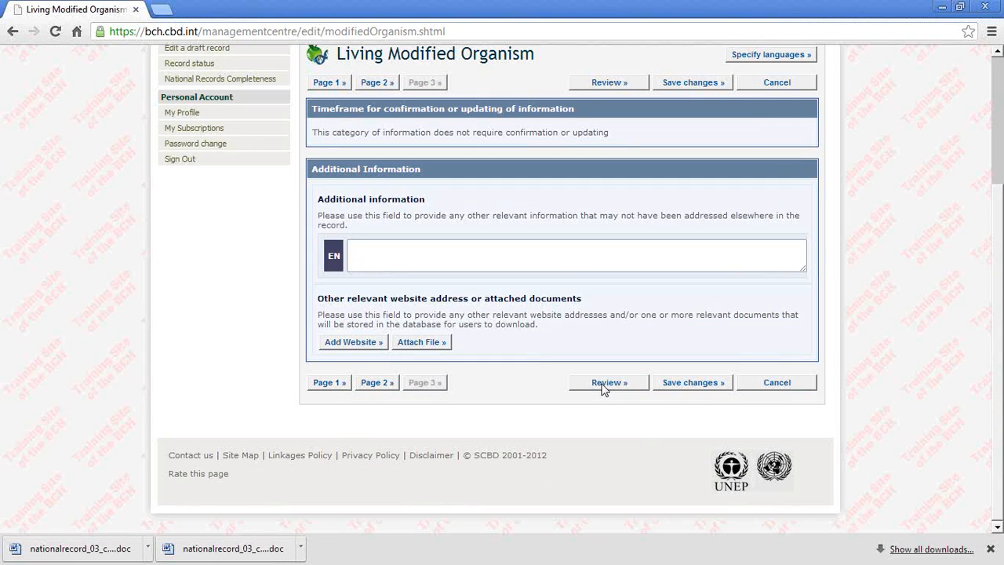
click(683, 383)
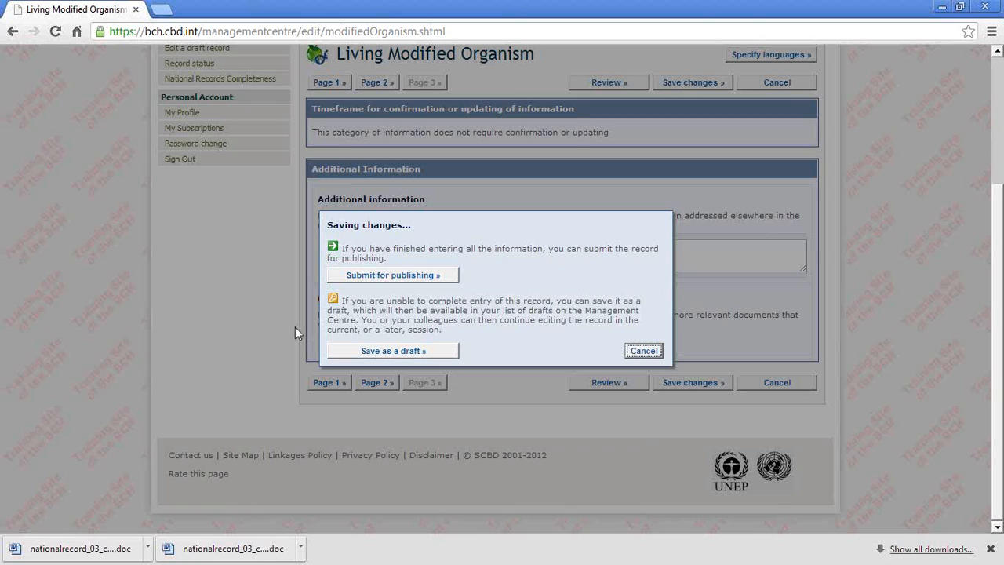
click(401, 278)
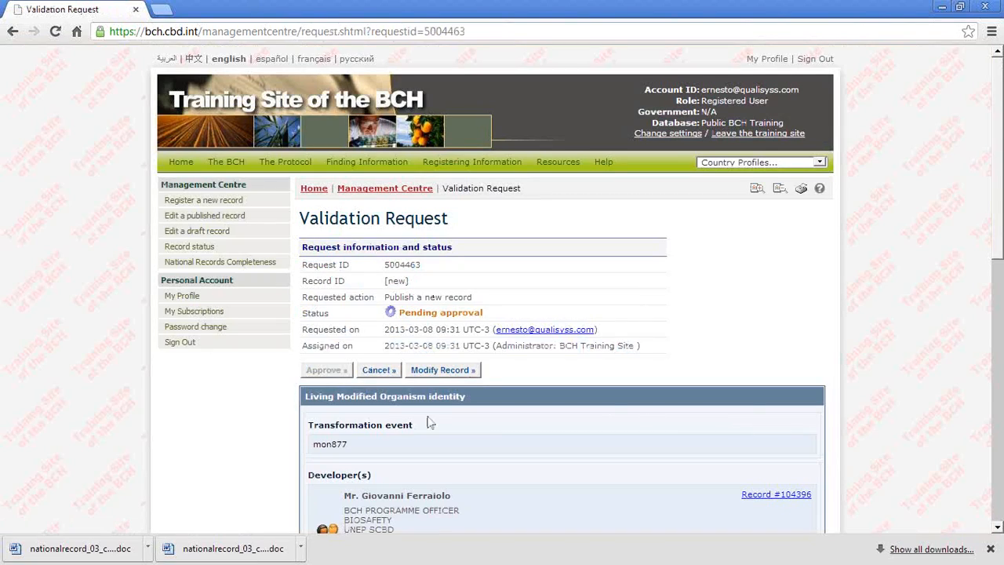
Step: Examine the request information and approval status of the submitted LMO record on its Validation Request page
scroll(430, 423, down, 1)
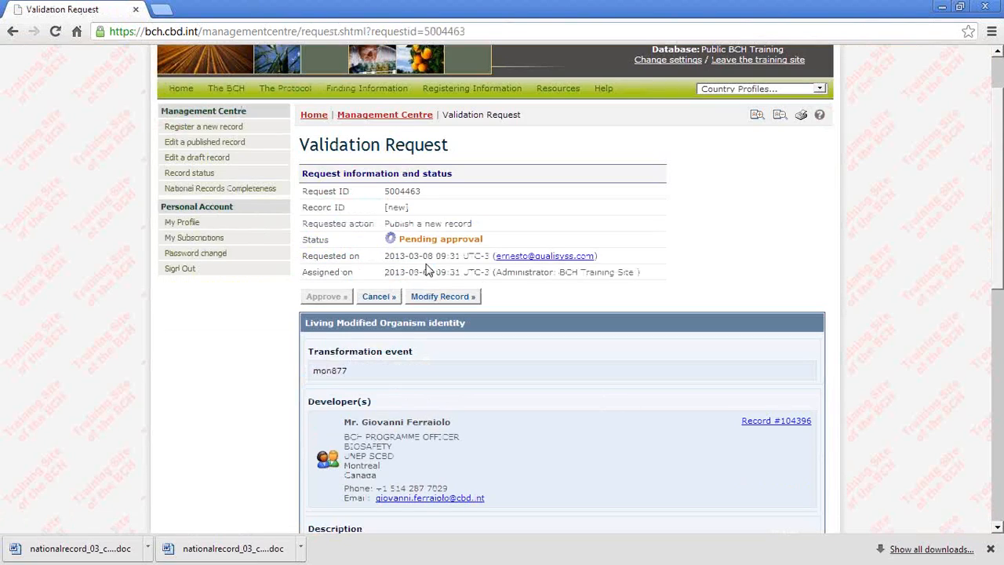
drag(503, 238, 400, 238)
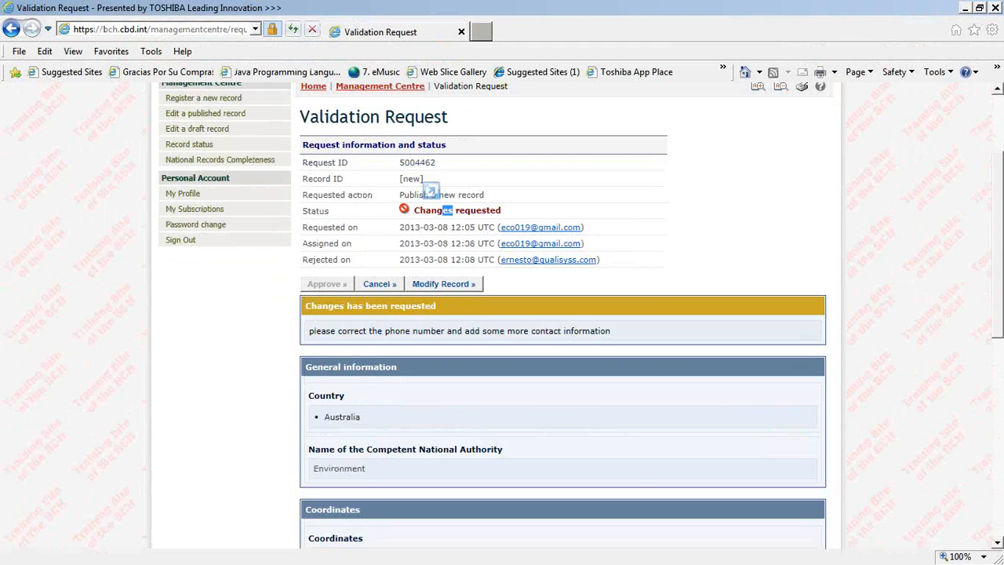
double_click(418, 17)
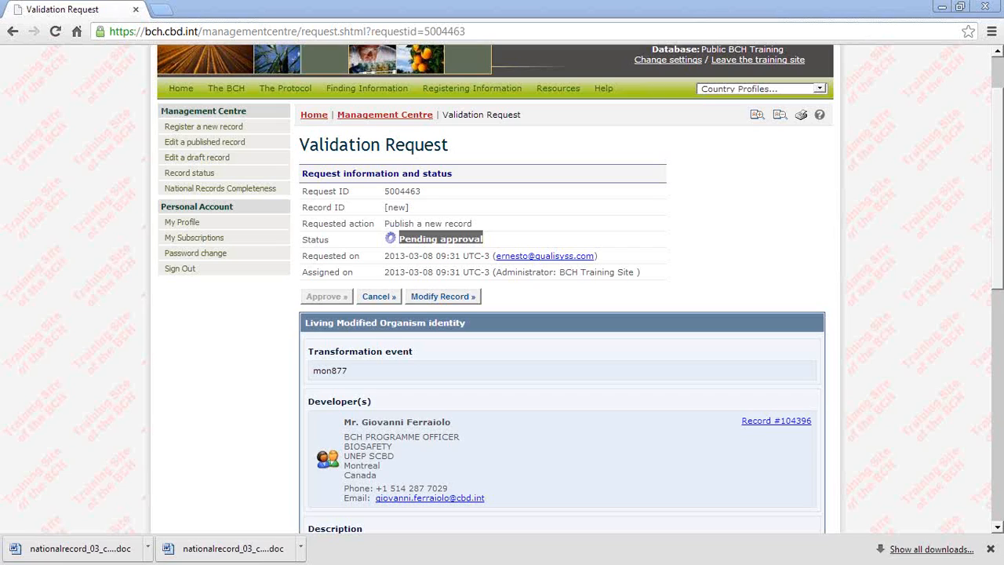
click(575, 369)
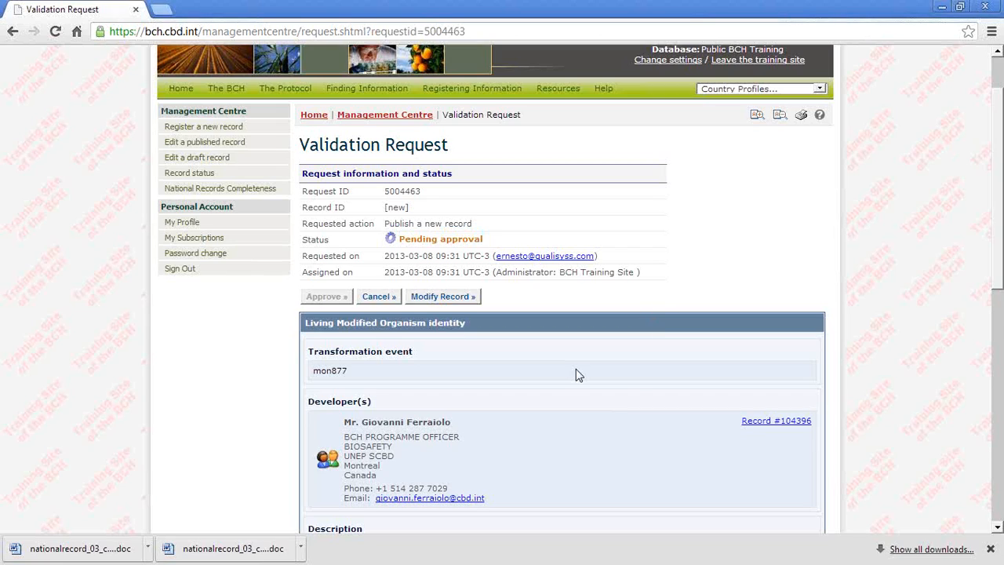
click(12, 33)
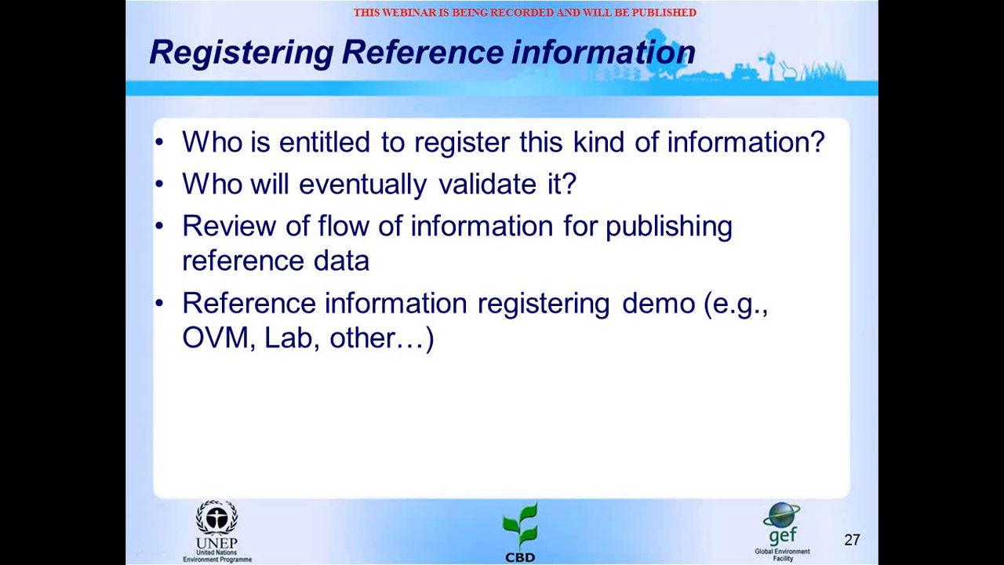
key(Right)
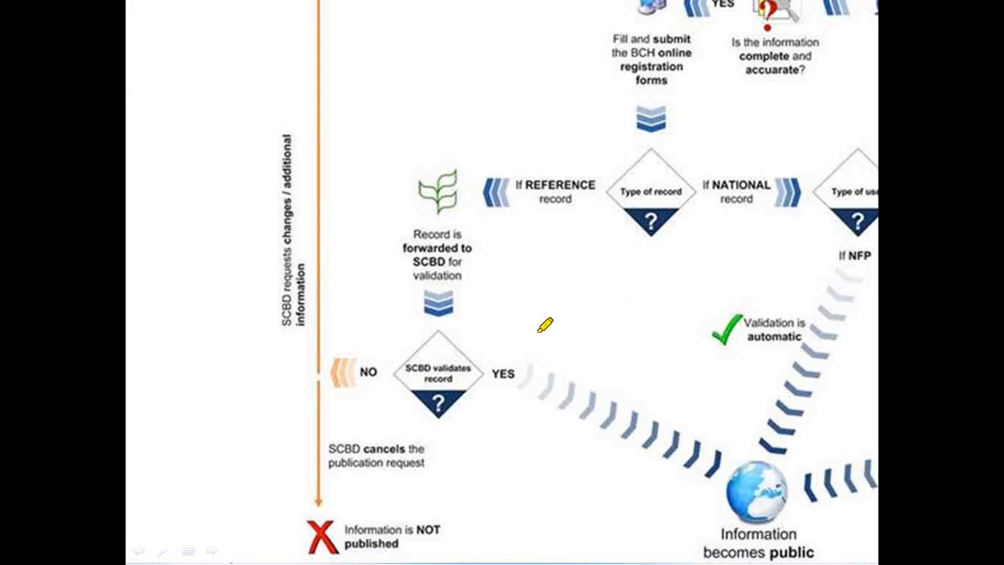
mouse_move(657, 142)
mouse_down()
mouse_move(531, 231)
mouse_move(615, 134)
mouse_move(606, 135)
mouse_up()
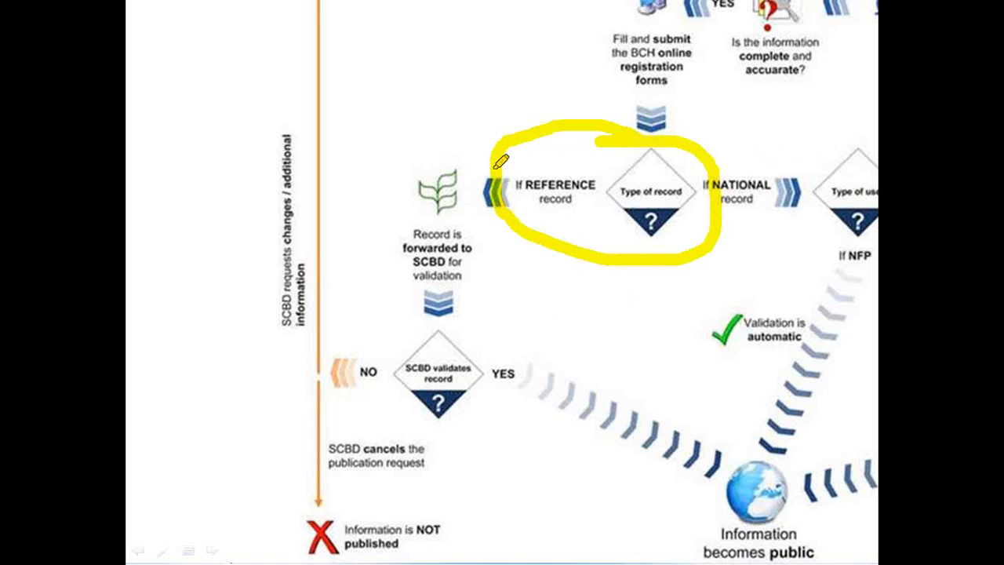
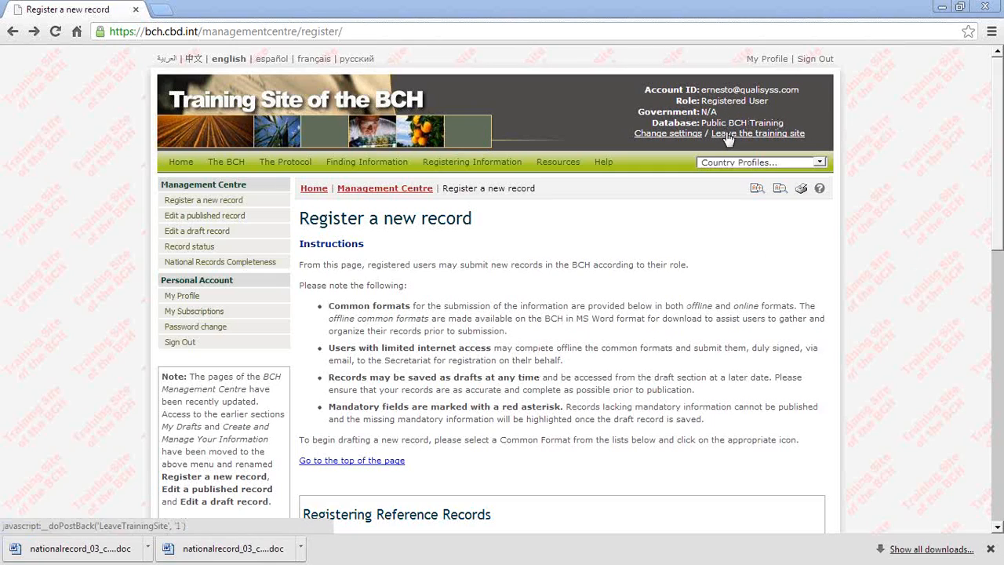
Step: Change the training settings to the BCH National Focal Point role for Australia
click(660, 136)
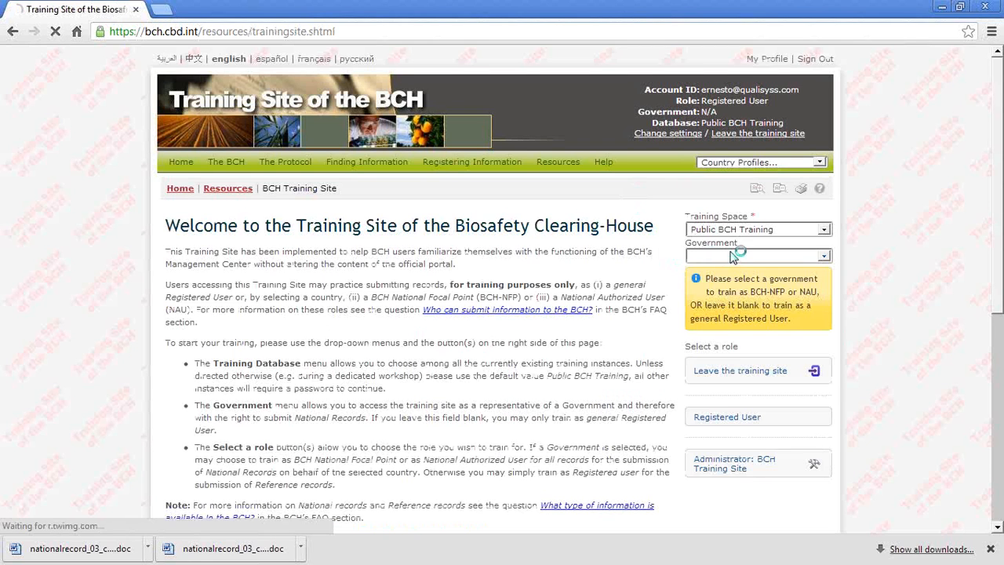
click(726, 259)
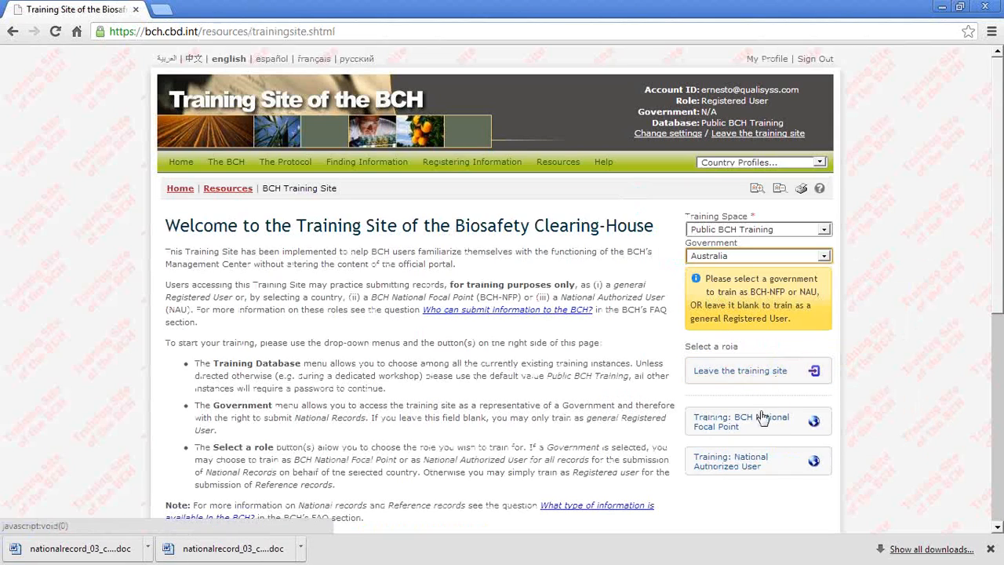
click(732, 426)
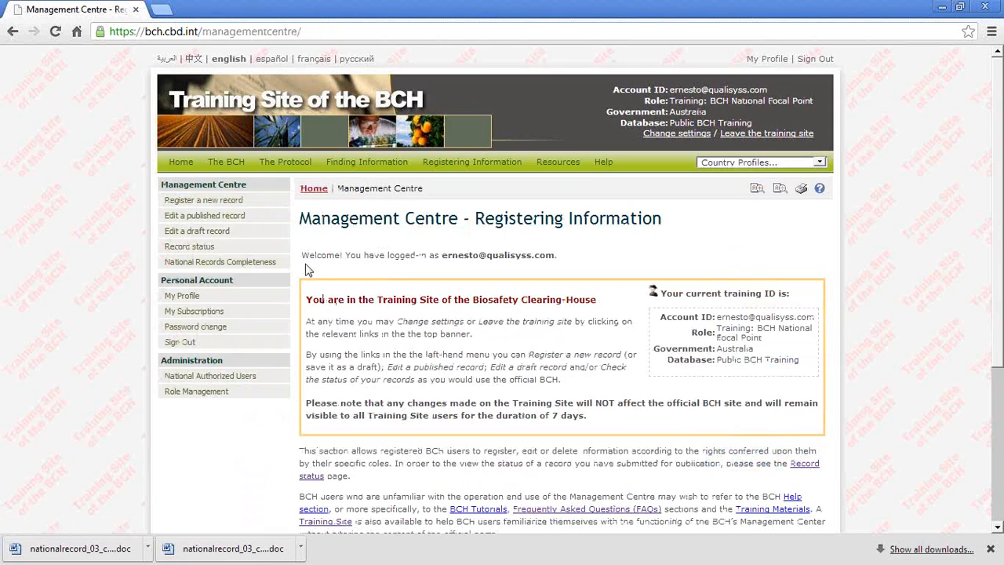
Step: Open the country profile of Slovakia to view its list of records
mouse_move(666, 167)
click(781, 164)
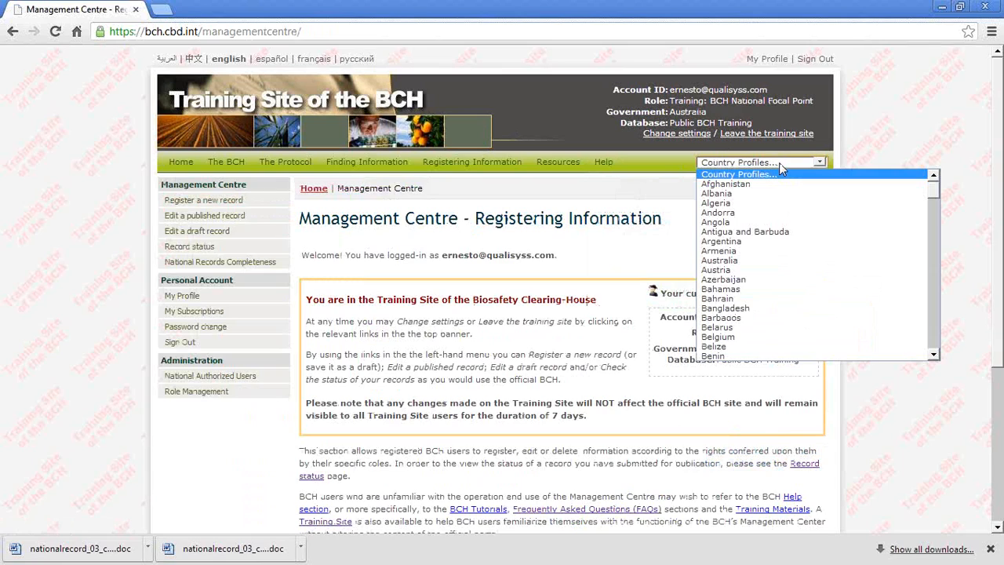
key(s)
key(l)
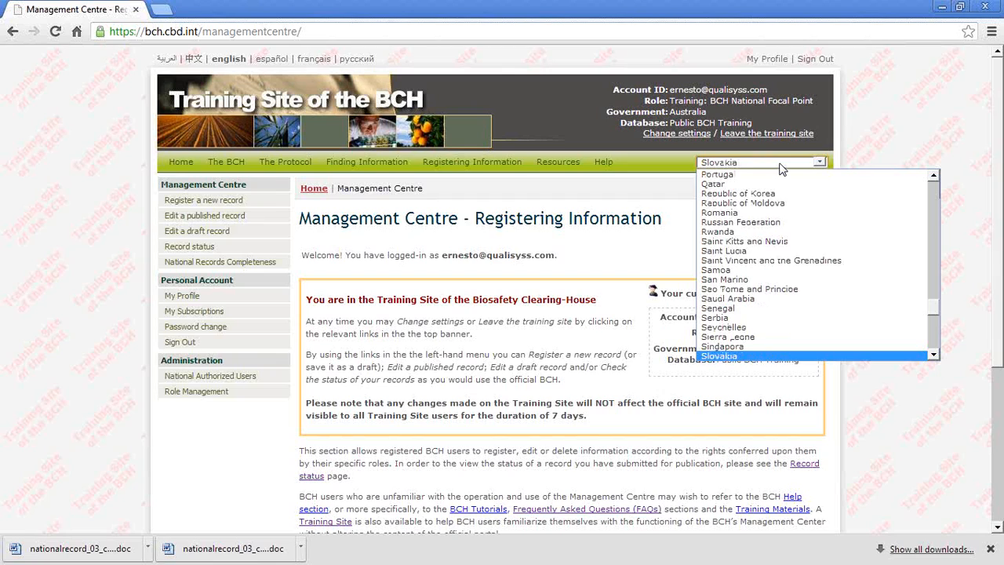
click(769, 354)
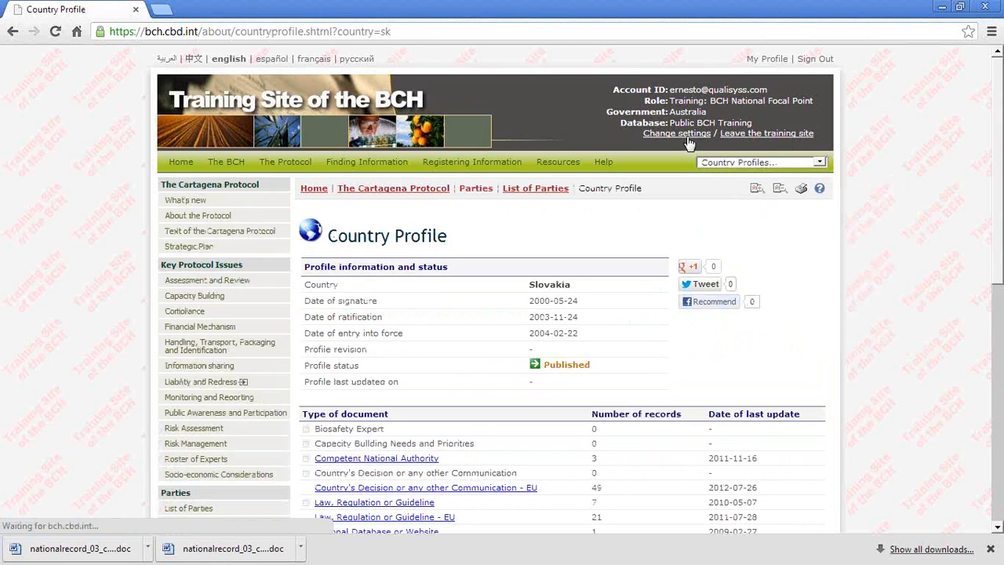
Step: Change the training settings to the BCH National Focal Point role for Slovakia
click(681, 134)
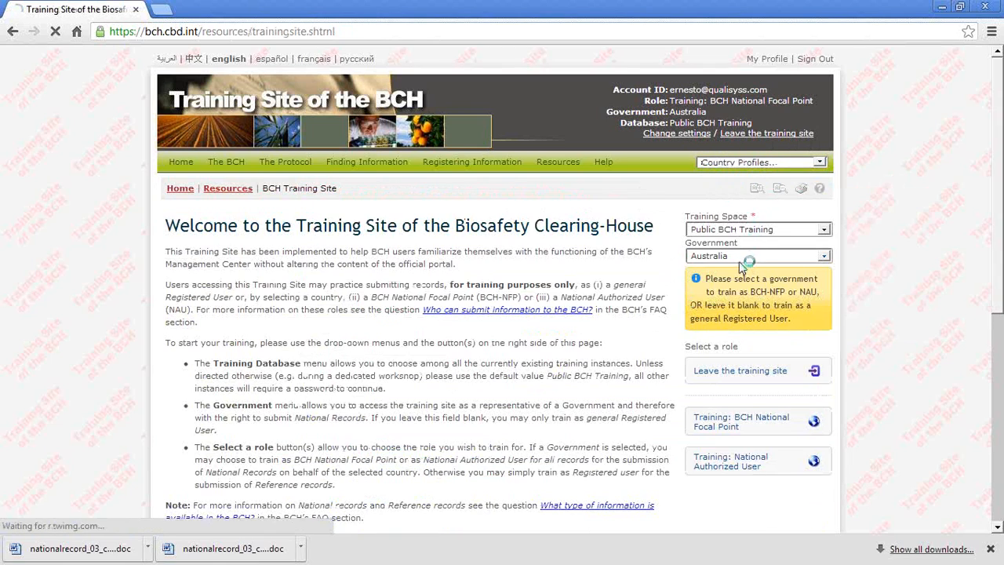
click(740, 259)
text(sl)
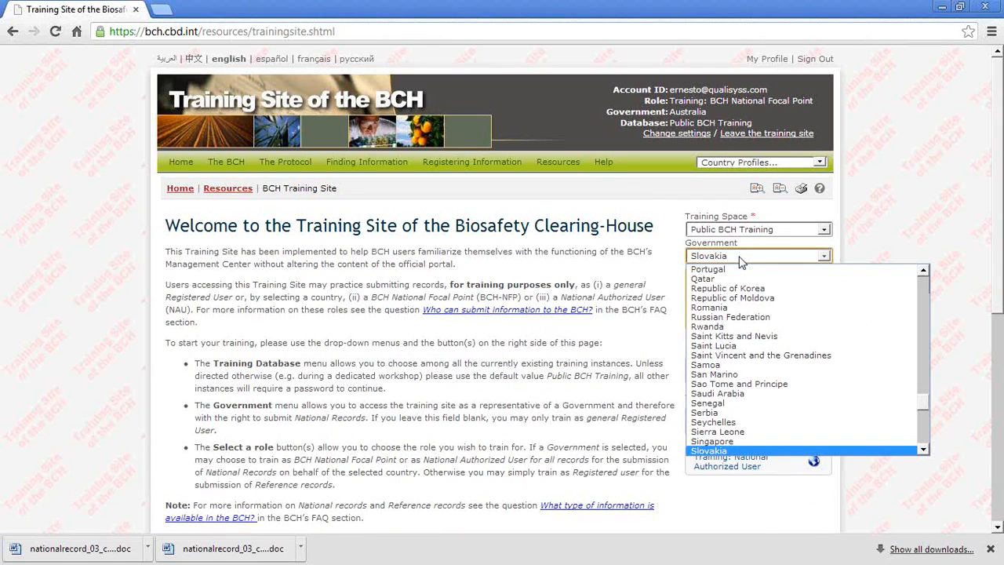
click(716, 452)
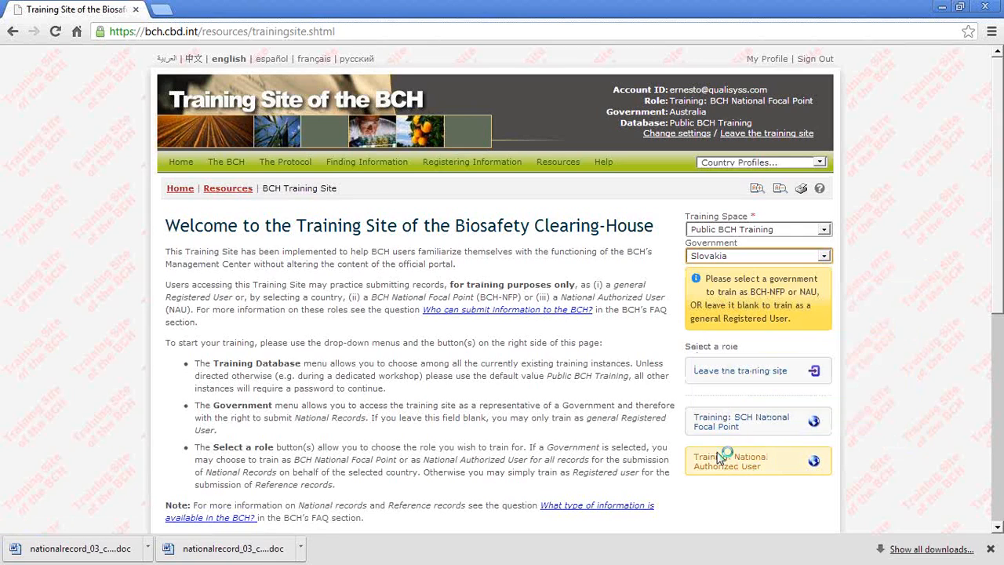
click(773, 421)
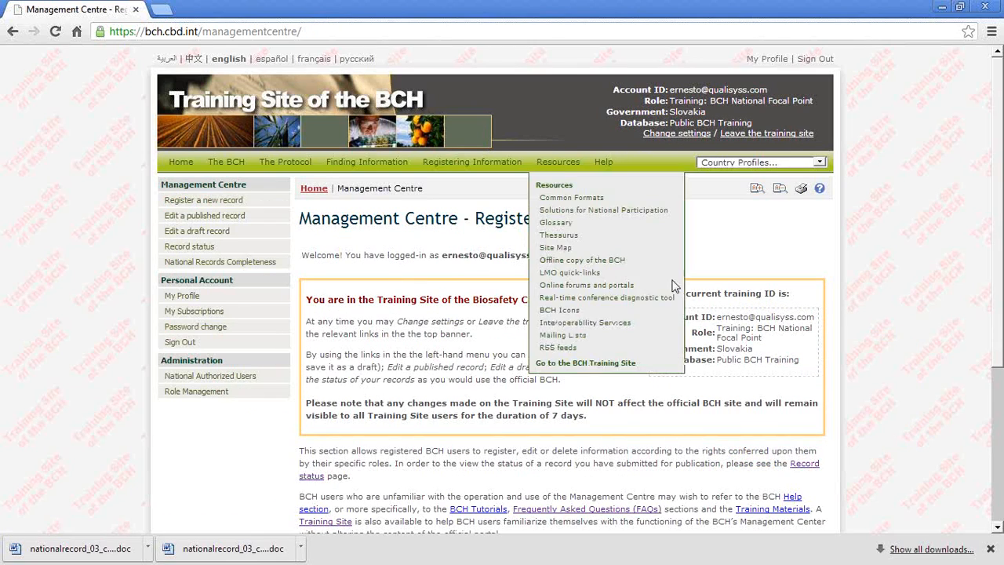
Step: Open the published Competent National Authority record of the Ministry of Agriculture and Rural Development of the Slovak Republic for editing
click(178, 393)
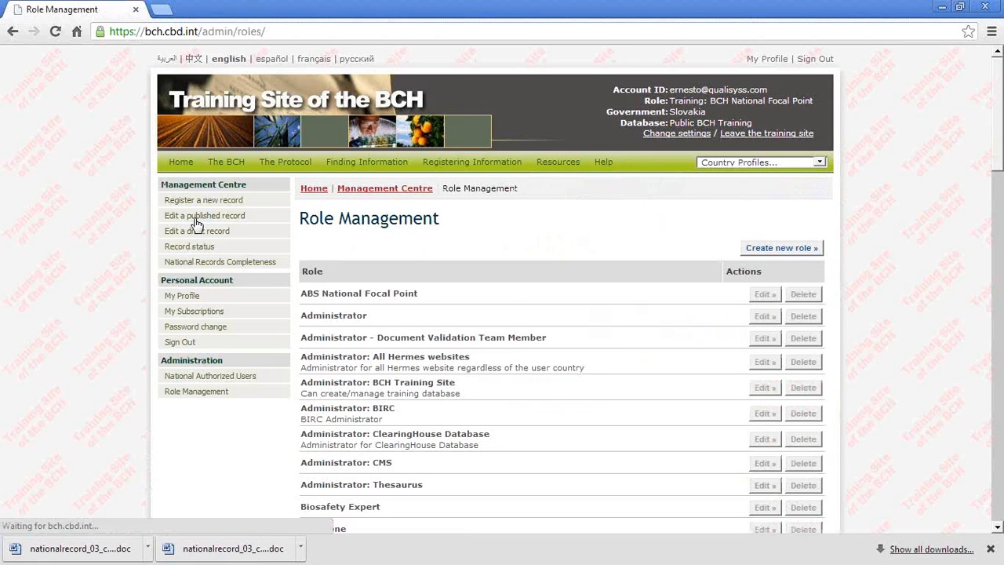
click(196, 223)
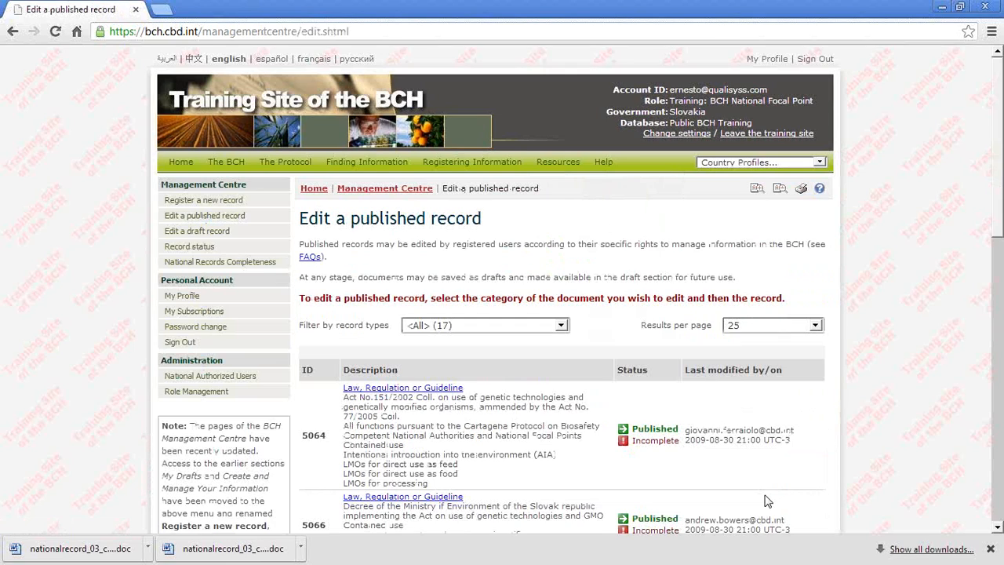
scroll(766, 502, down, 1)
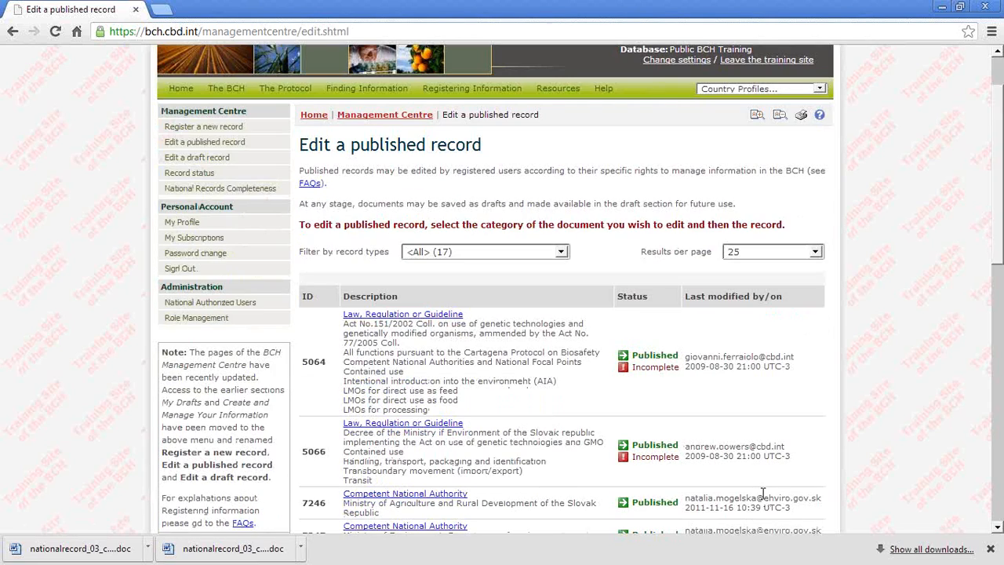
scroll(763, 492, down, 1)
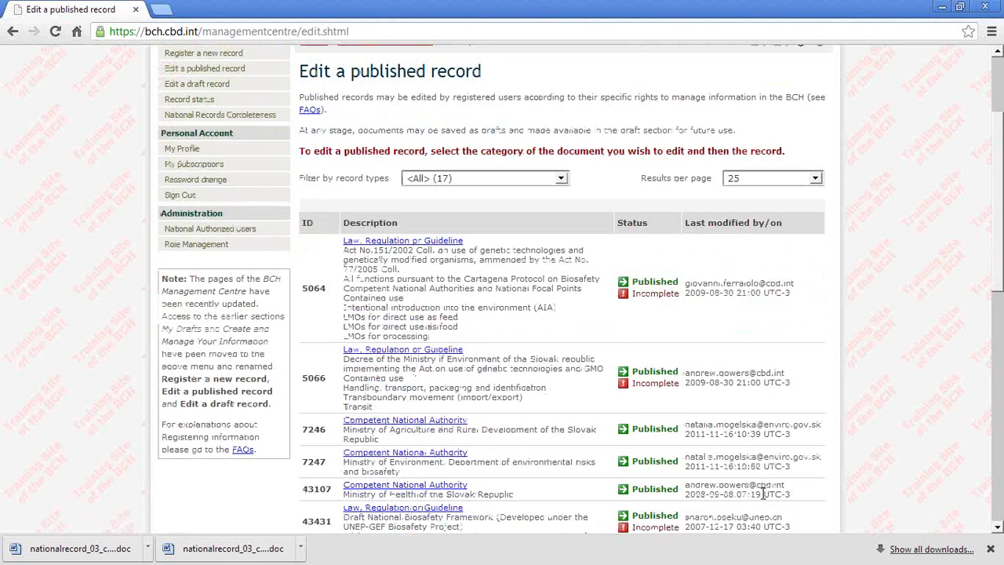
scroll(763, 493, down, 1)
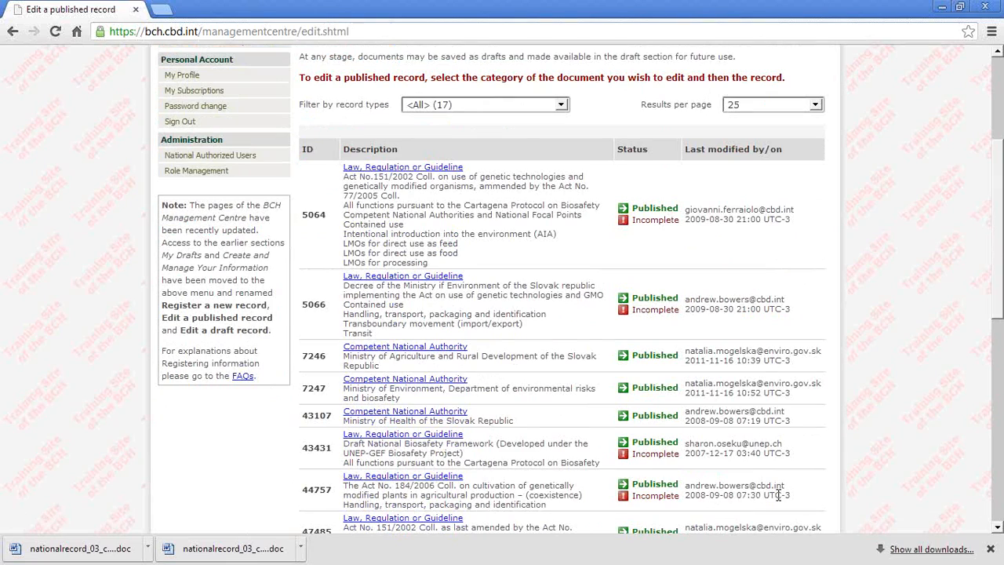
click(390, 353)
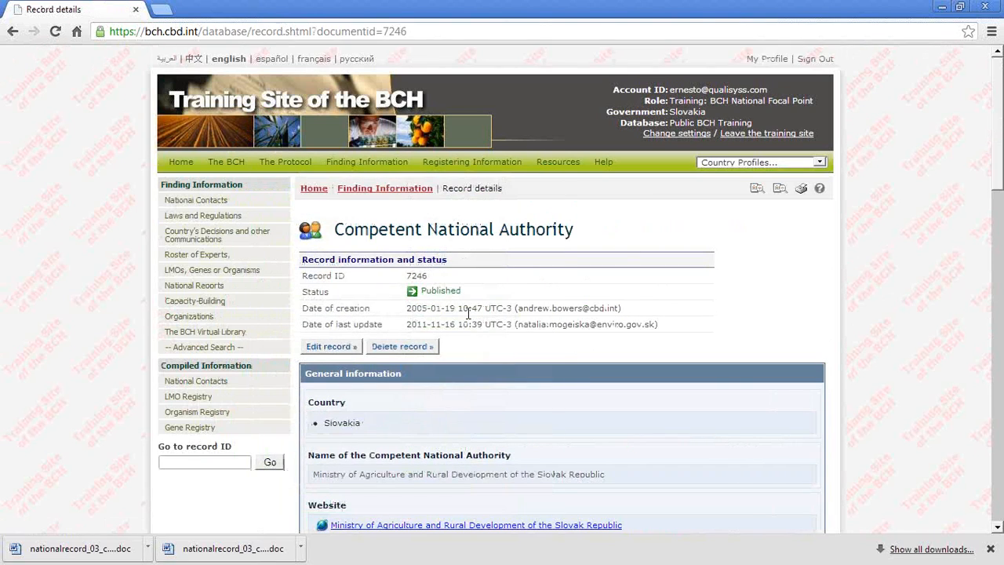
scroll(471, 318, down, 1)
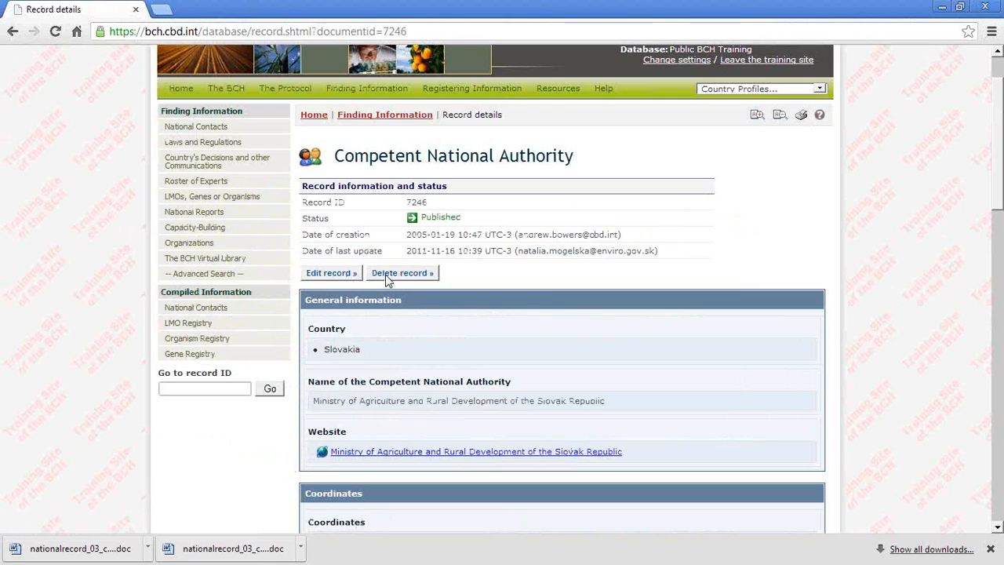
click(328, 274)
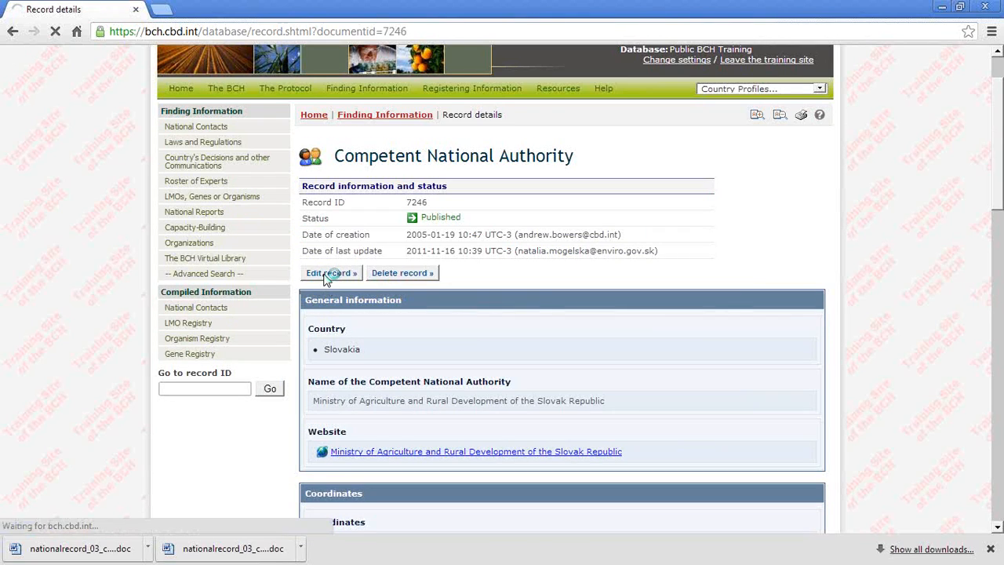
Step: Examine the general information, coordinates and contact person fields on page 1 of the Competent National Authority form
scroll(618, 362, down, 3)
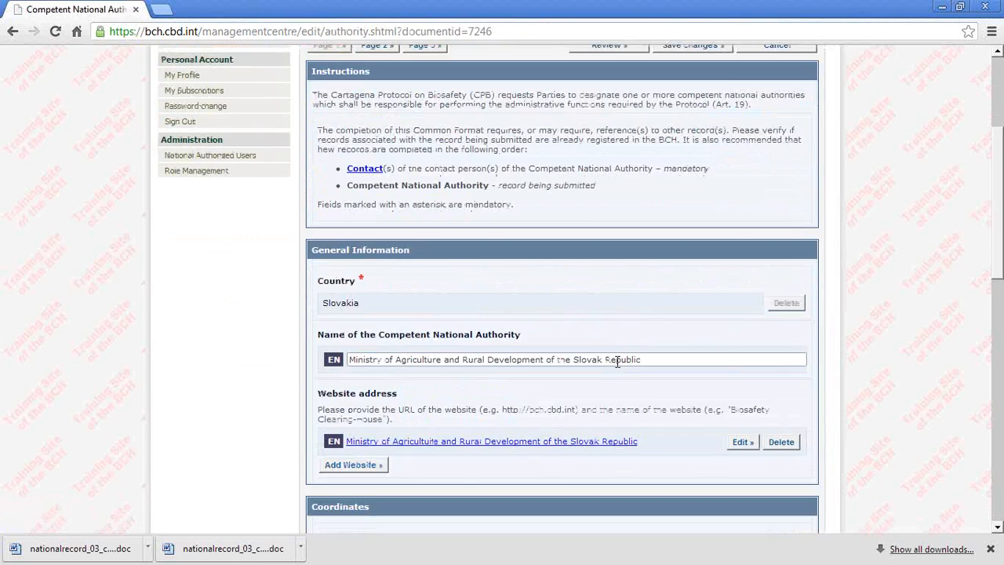
scroll(618, 361, up, 3)
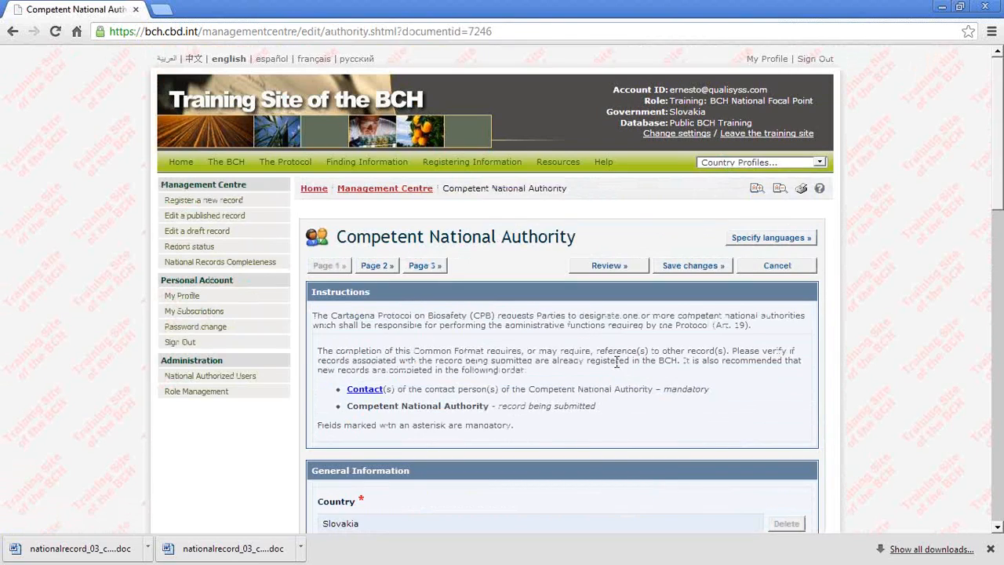
scroll(618, 362, down, 2)
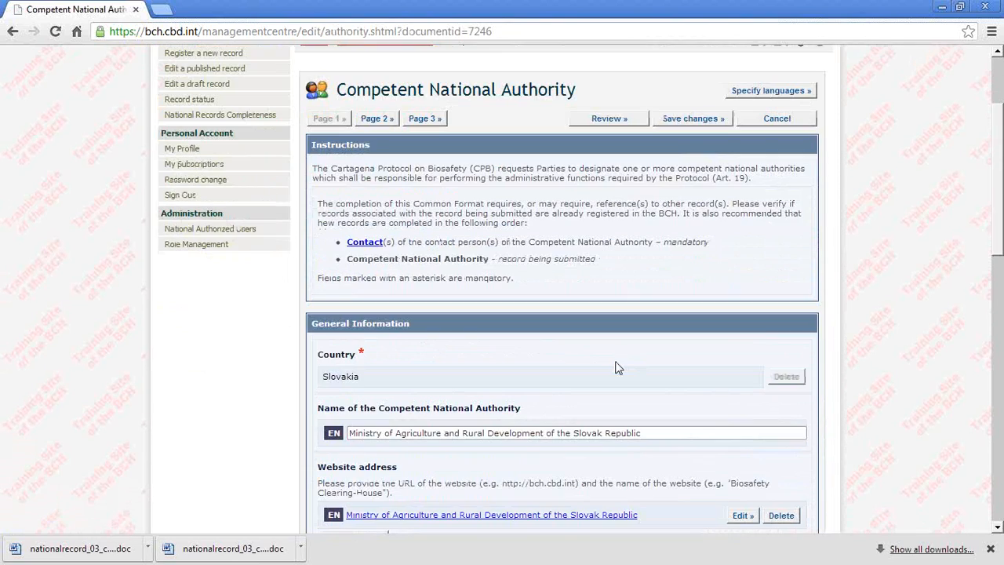
scroll(618, 368, down, 6)
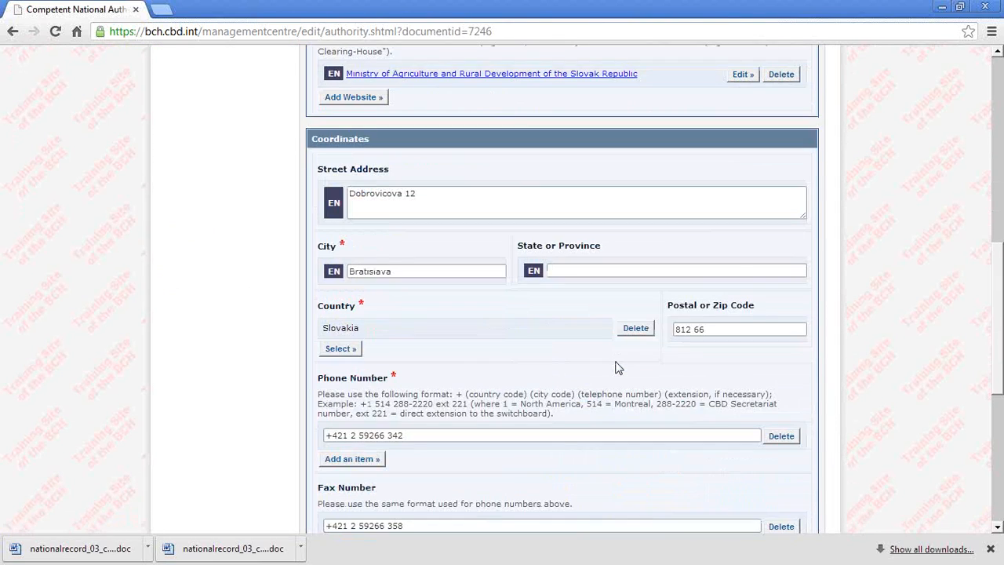
scroll(618, 365, down, 1)
scroll(617, 362, down, 1)
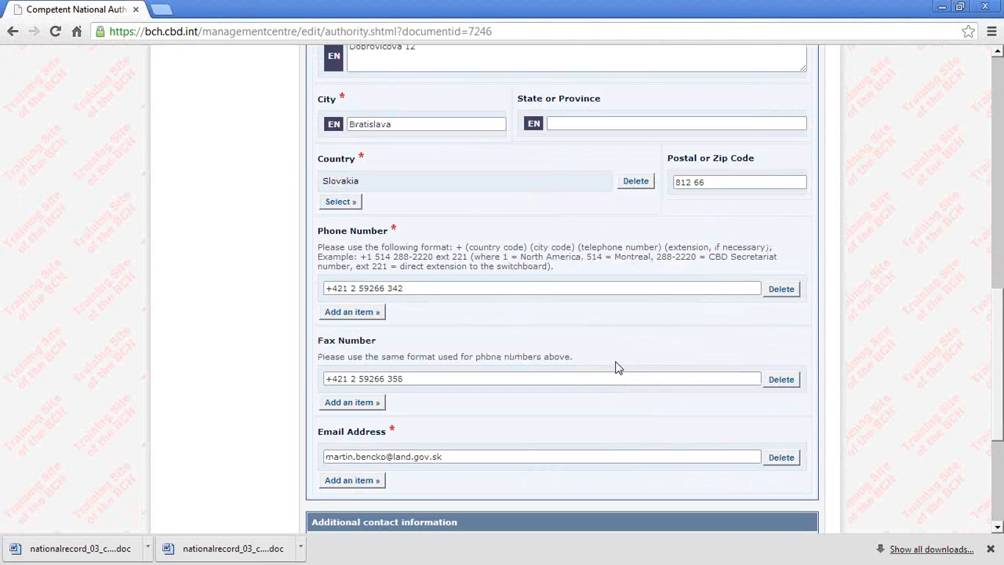
scroll(617, 367, down, 2)
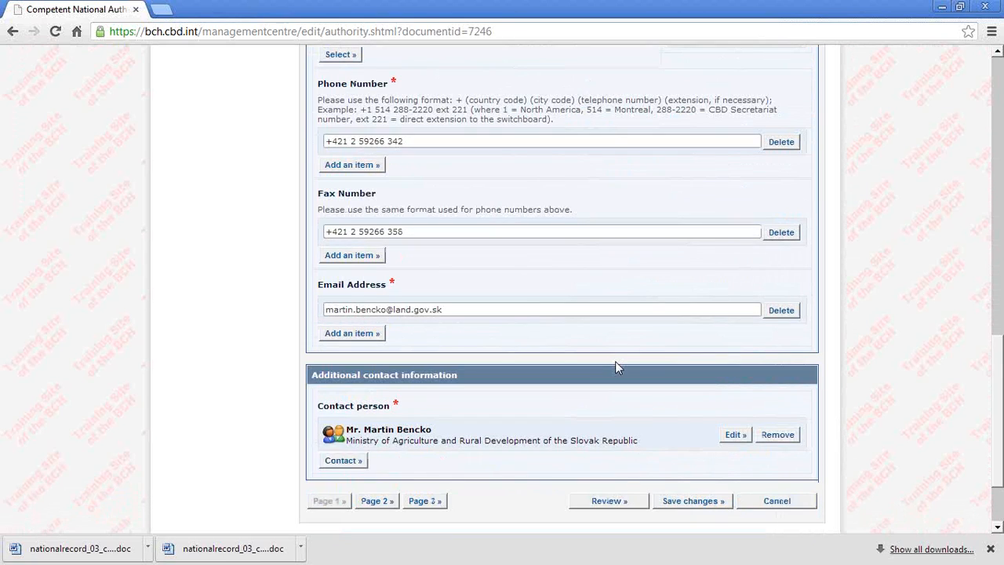
scroll(615, 368, down, 2)
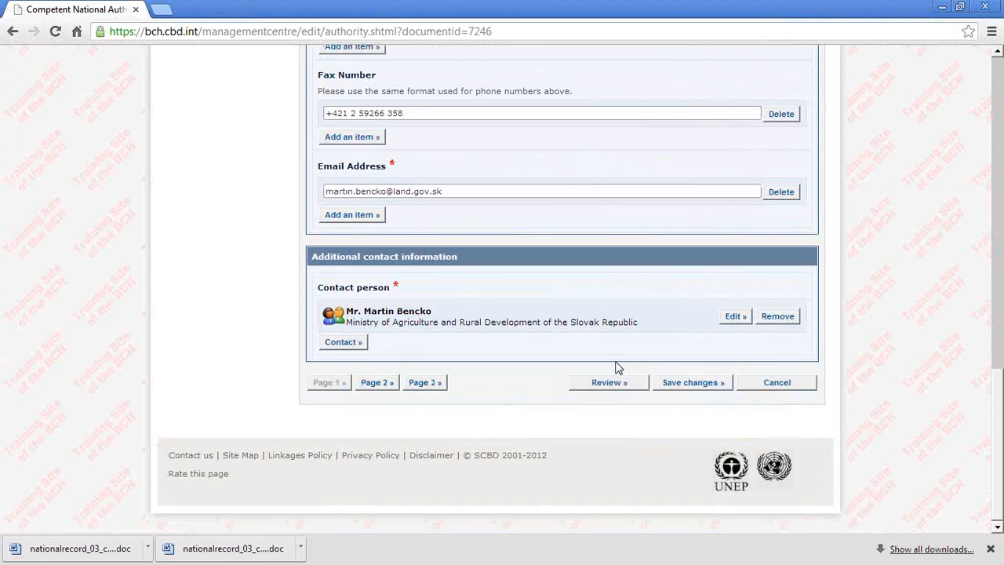
scroll(616, 367, up, 15)
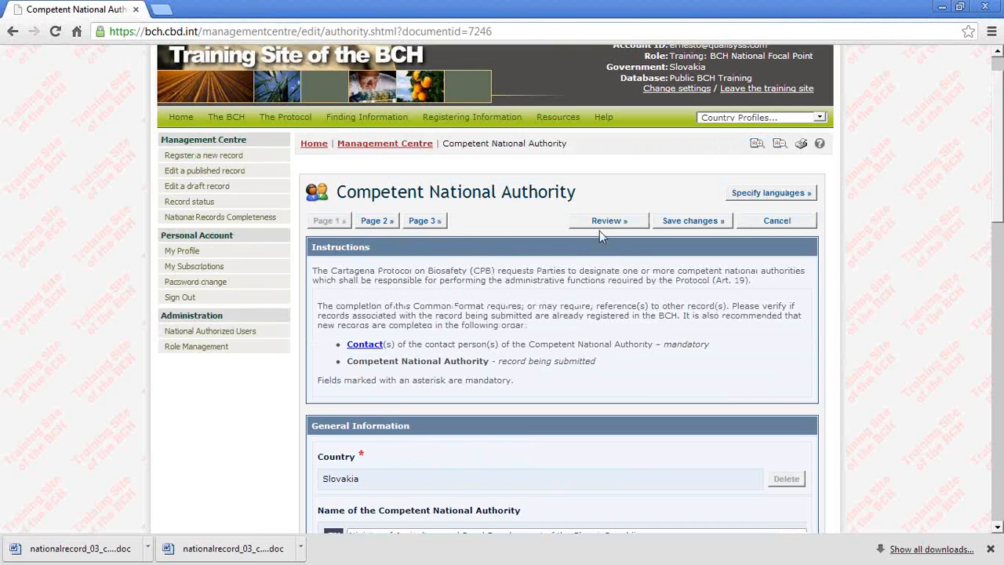
Step: Append 12 to the end of the street address in the authority's coordinates
scroll(487, 409, down, 3)
scroll(487, 409, down, 1)
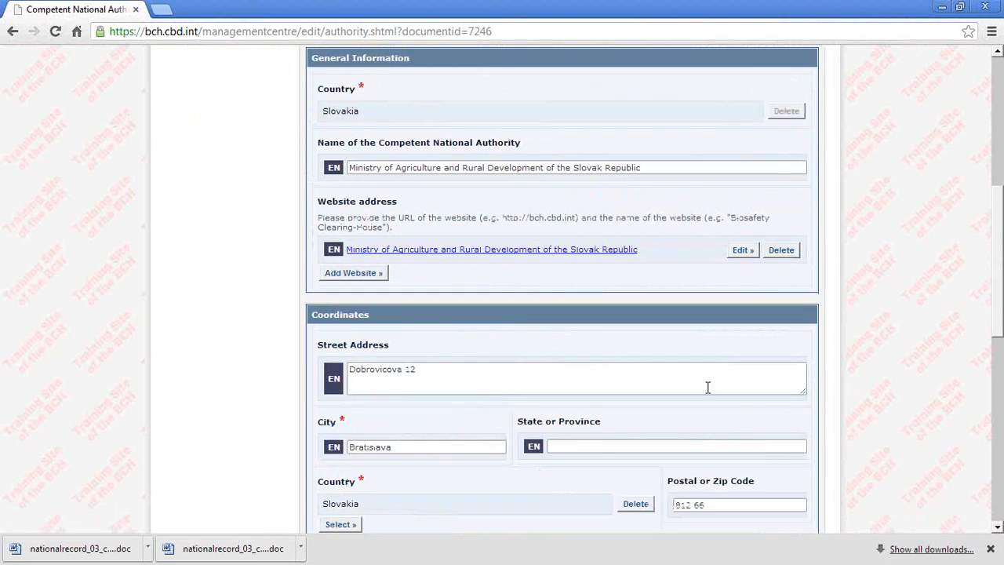
double_click(410, 369)
key(ctrl+a)
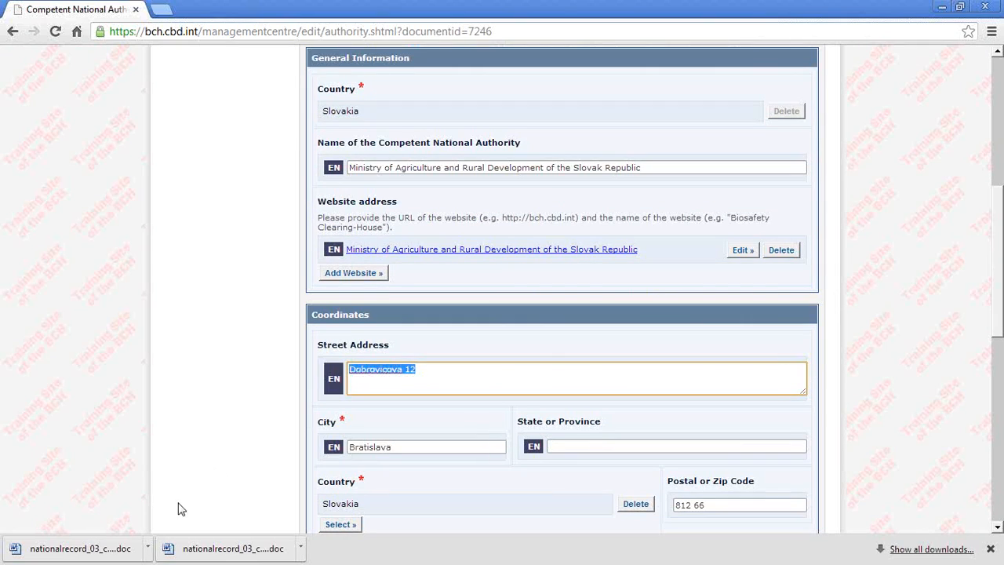
click(421, 372)
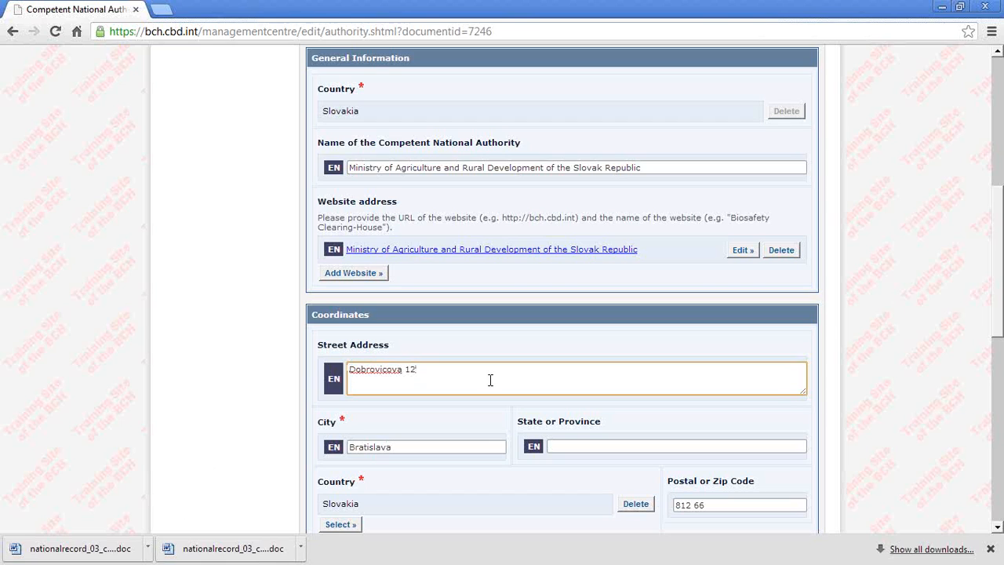
text(12)
Step: Save the edited authority record by submitting it for publishing, and check its status and date of last update
scroll(490, 381, down, 2)
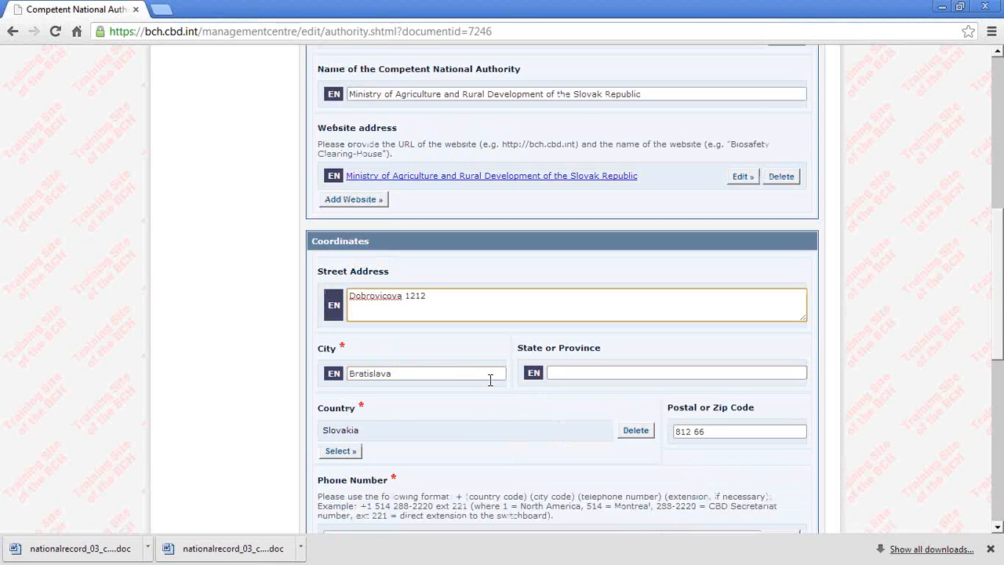
scroll(489, 385, down, 6)
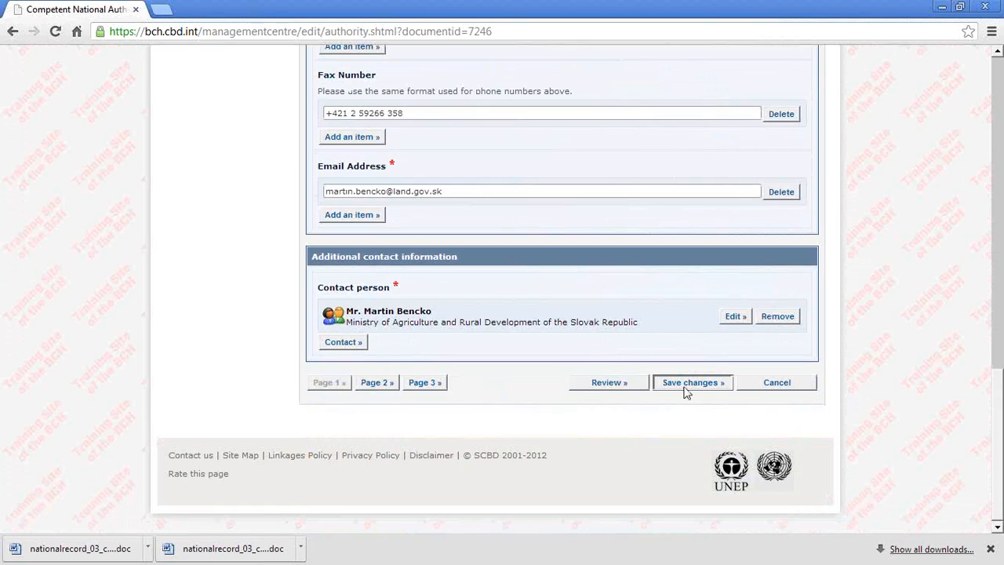
click(685, 386)
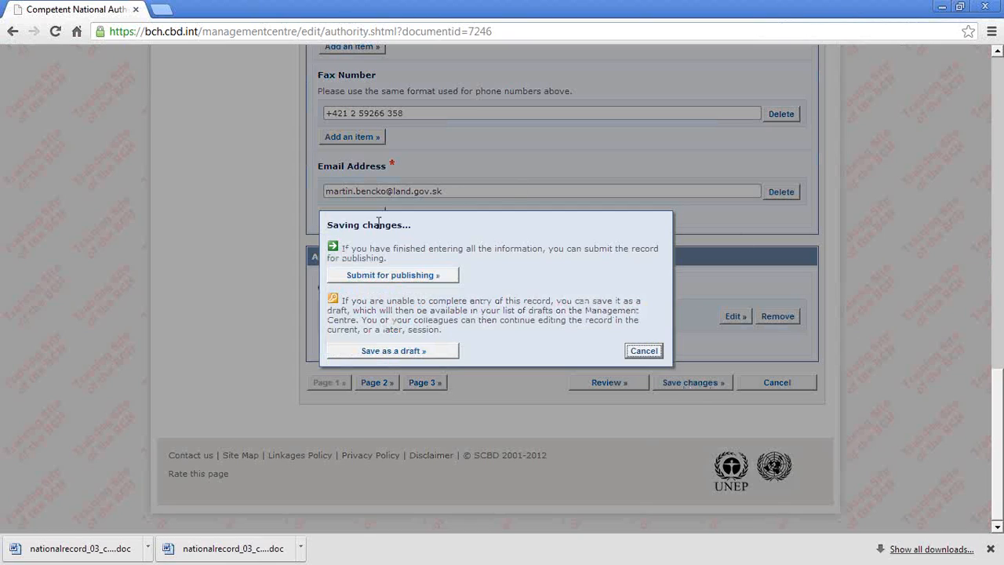
click(374, 281)
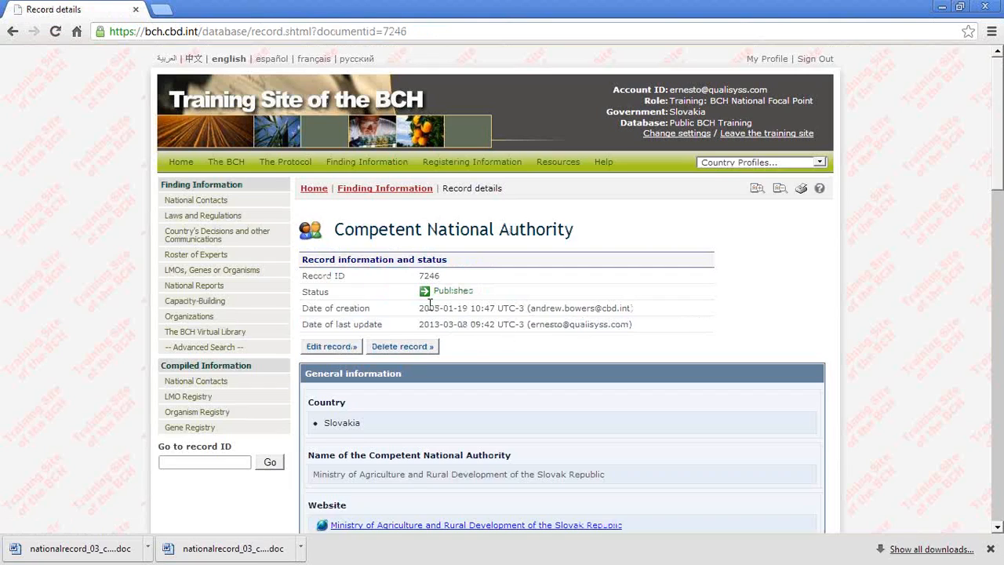
drag(469, 286, 423, 291)
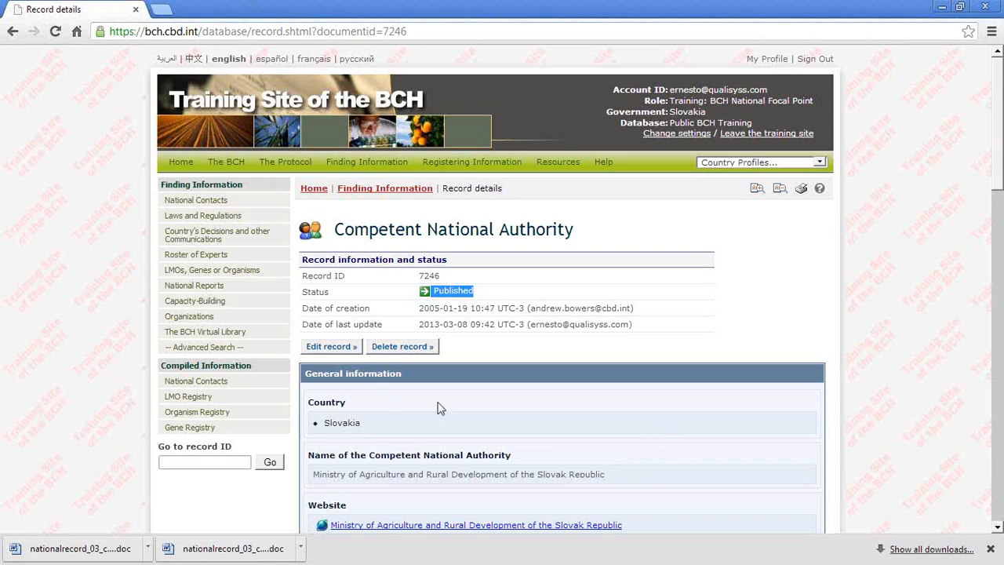
drag(649, 333, 417, 325)
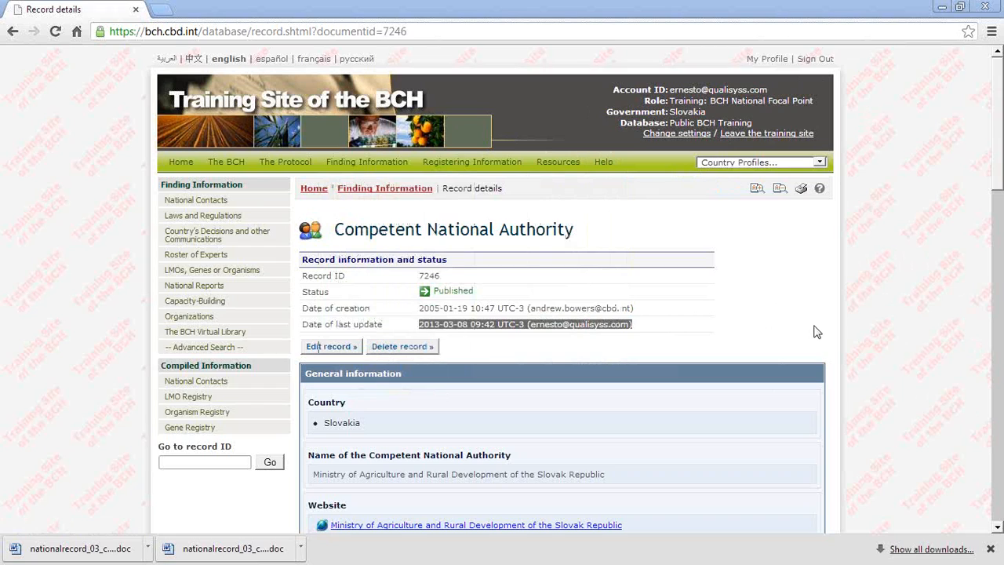
Step: Switch to Firefox to view the Virtual Learning Environment home page at moodle.bch.cbd.int, and go back to the presentation slides
key(alt+Tab)
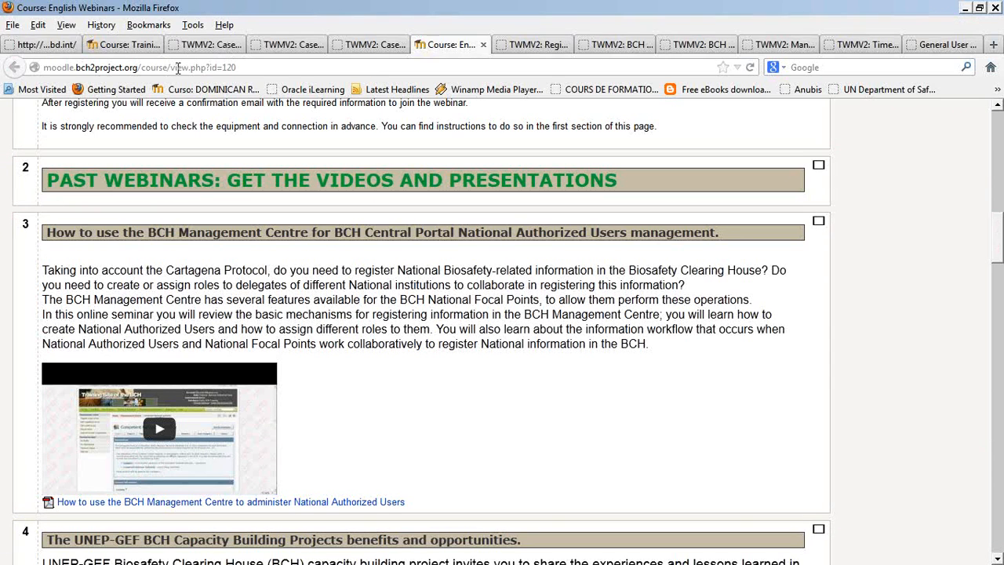
click(76, 47)
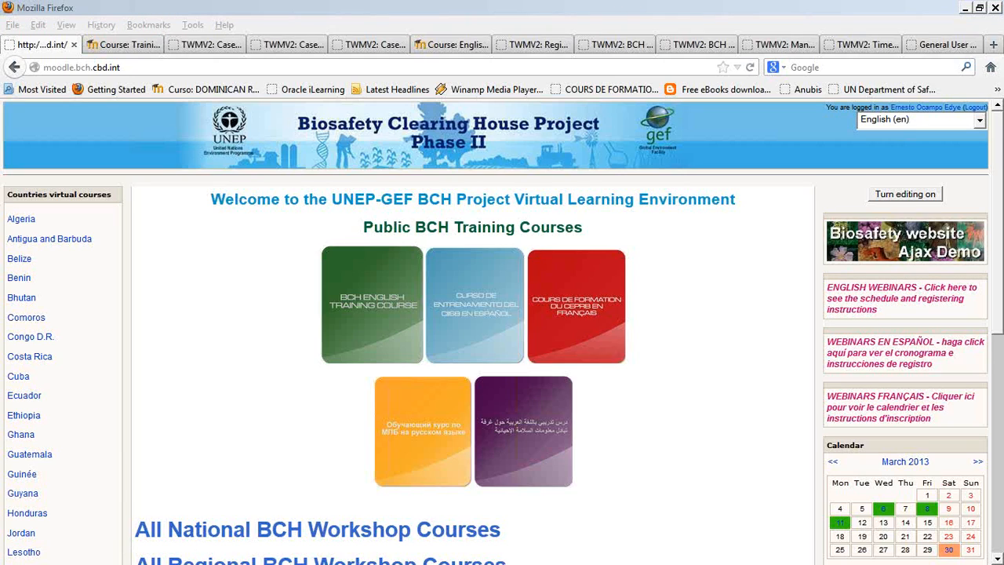
key(alt+Tab)
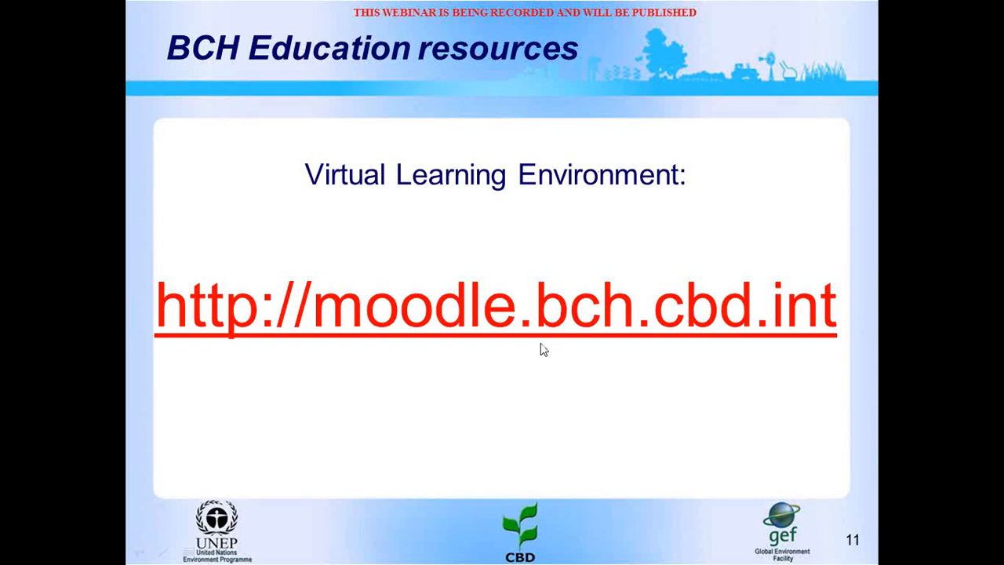